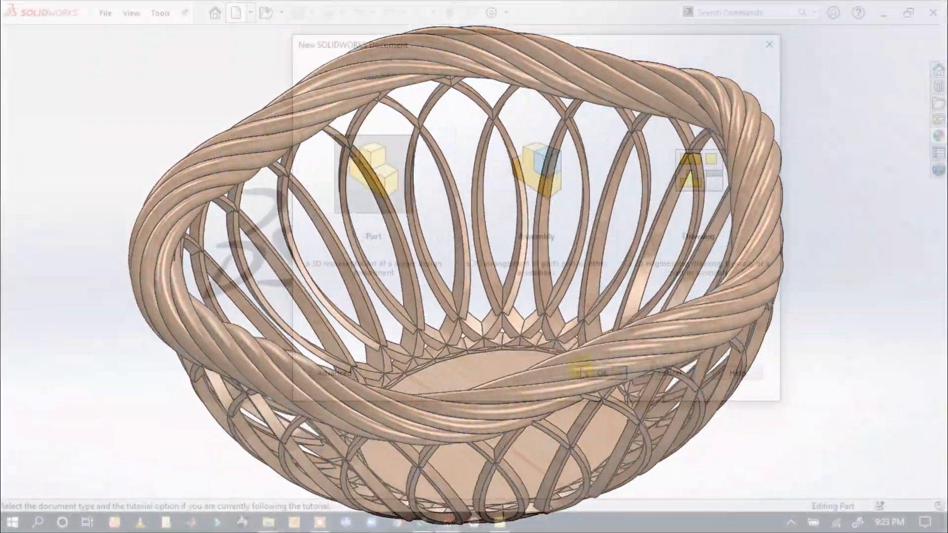
Create a new part and sketch a circle about 172 mm in diameter, centred on the origin, on the Front Plane
click(581, 371)
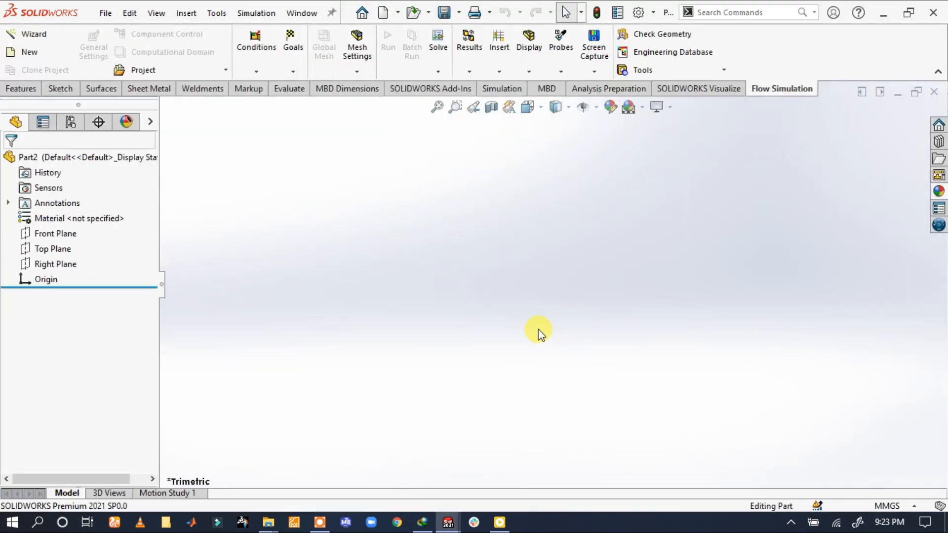
click(56, 234)
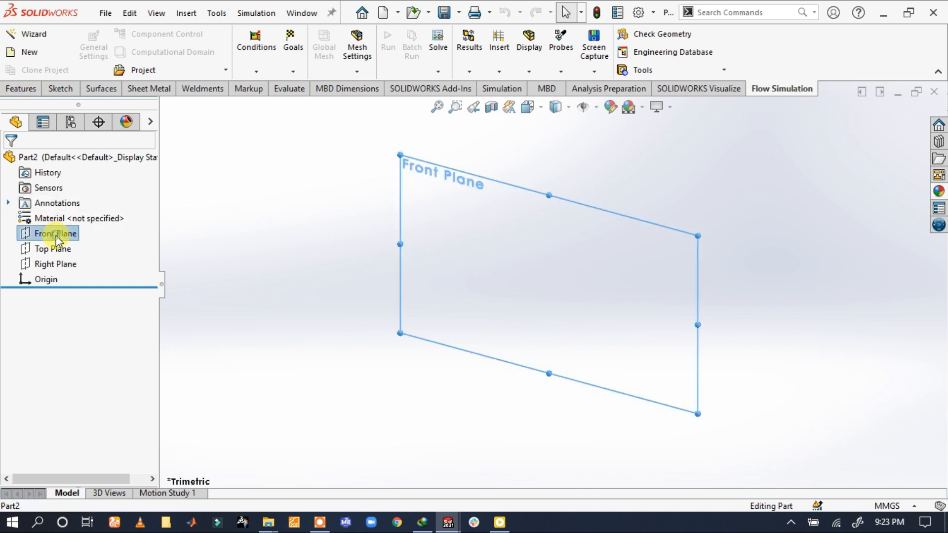
click(66, 217)
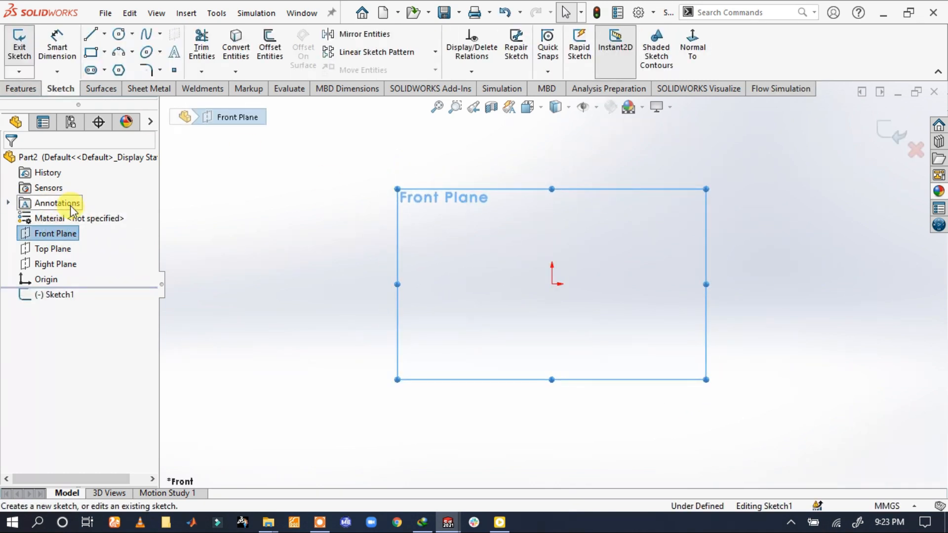
key(s)
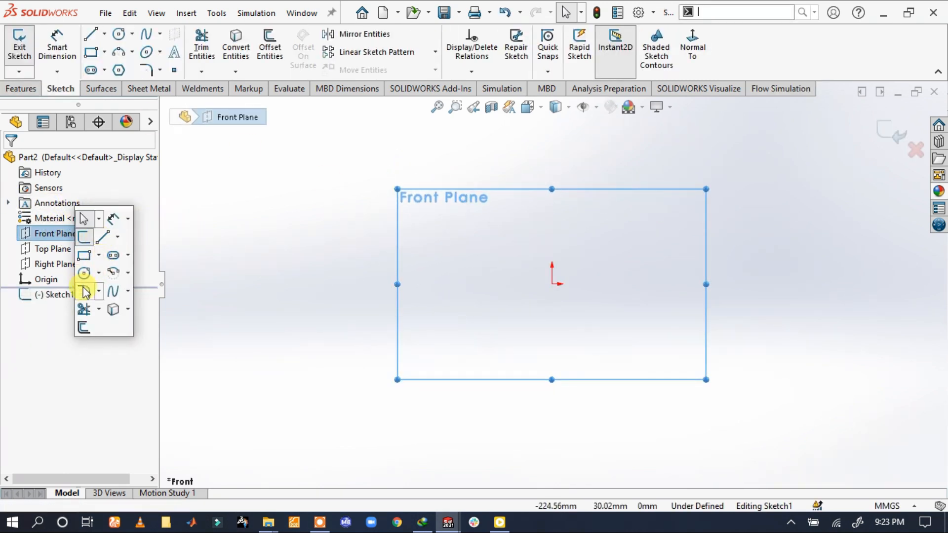
click(85, 273)
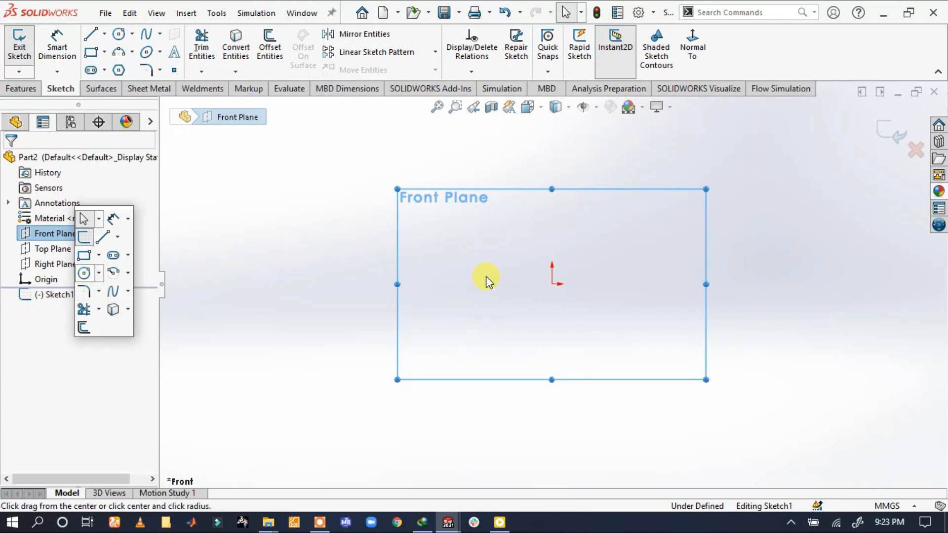
click(552, 284)
click(670, 196)
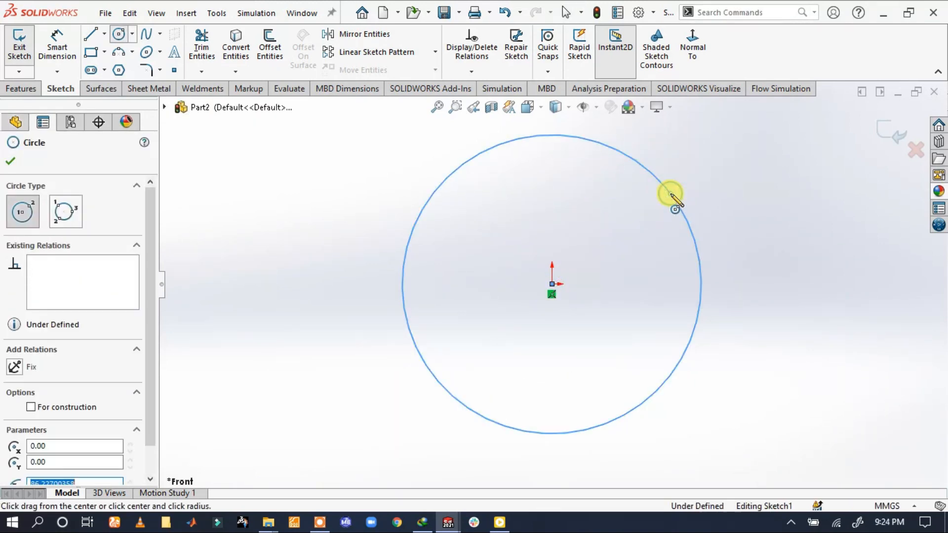
Dimension the circle's diameter to 100 mm
key(s)
click(712, 206)
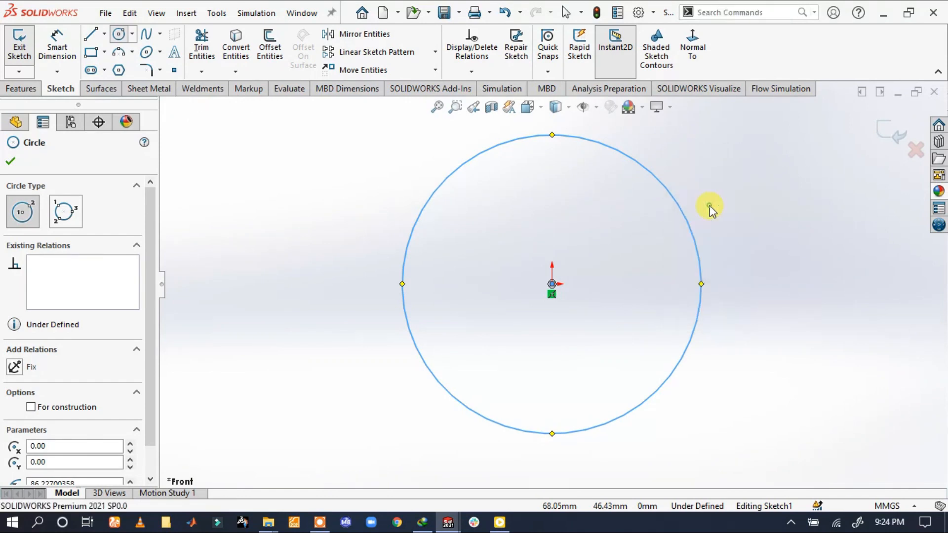
click(681, 208)
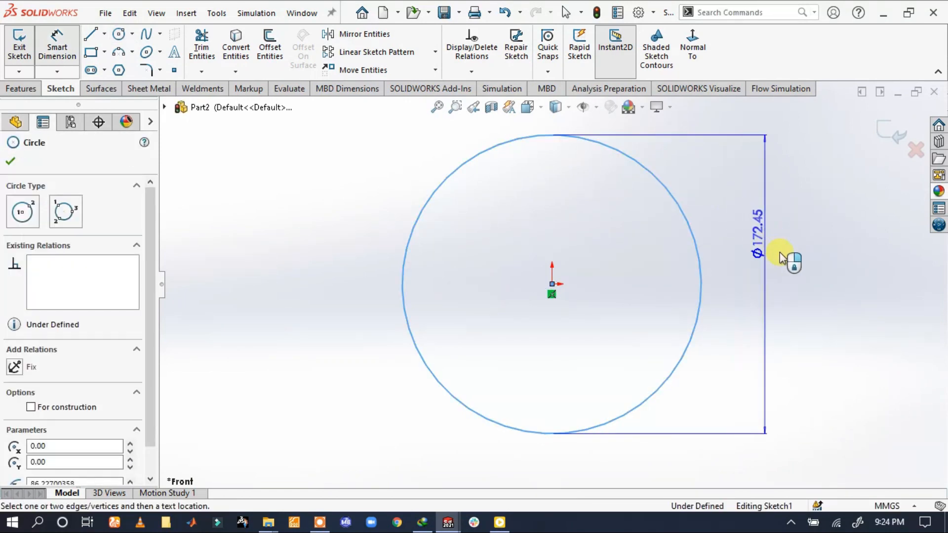
click(782, 259)
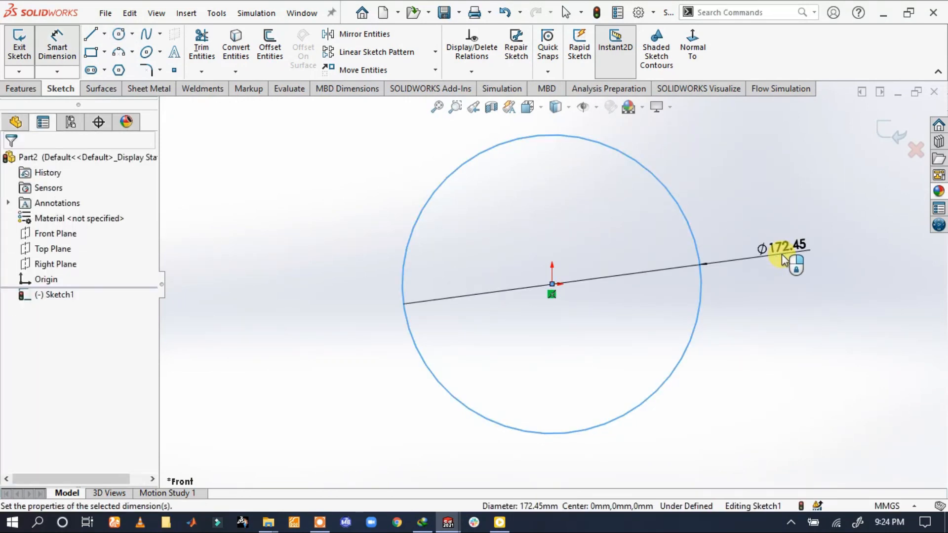
text(100)
key(Return)
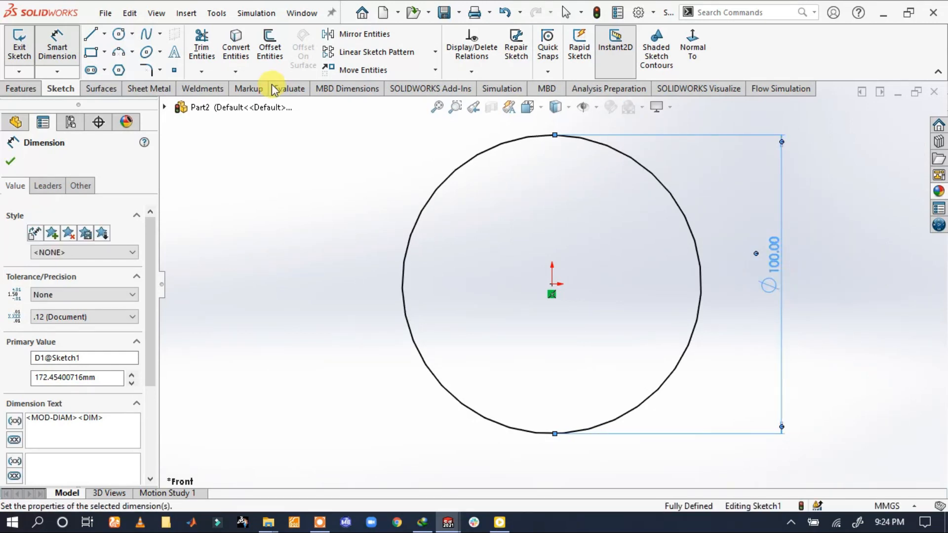
Offset the 100 mm circle outward by 2.5 mm to form a ring profile
click(270, 42)
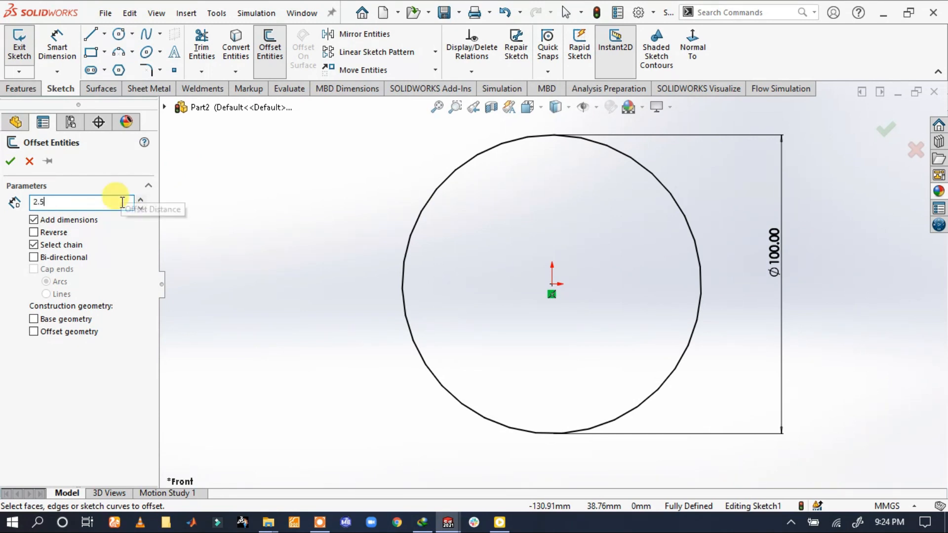
text(2.5)
click(453, 173)
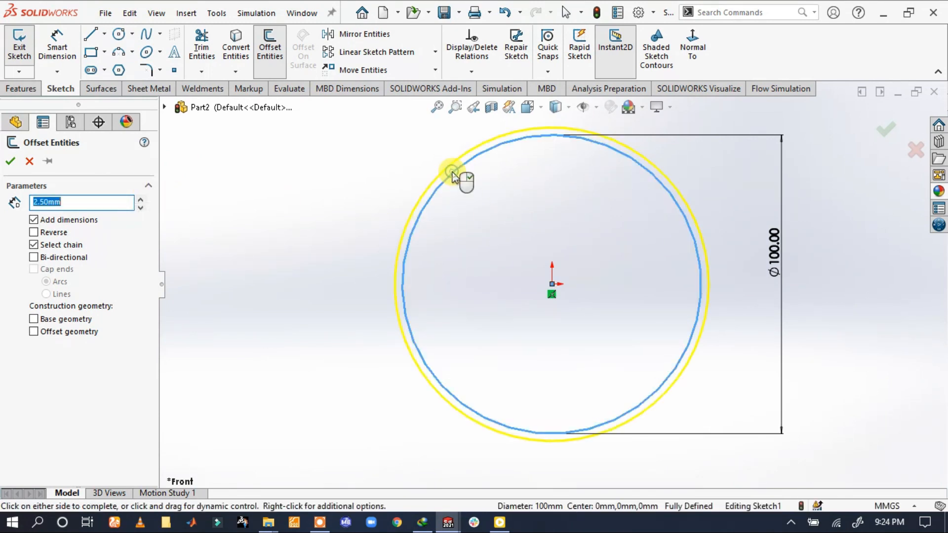
click(10, 162)
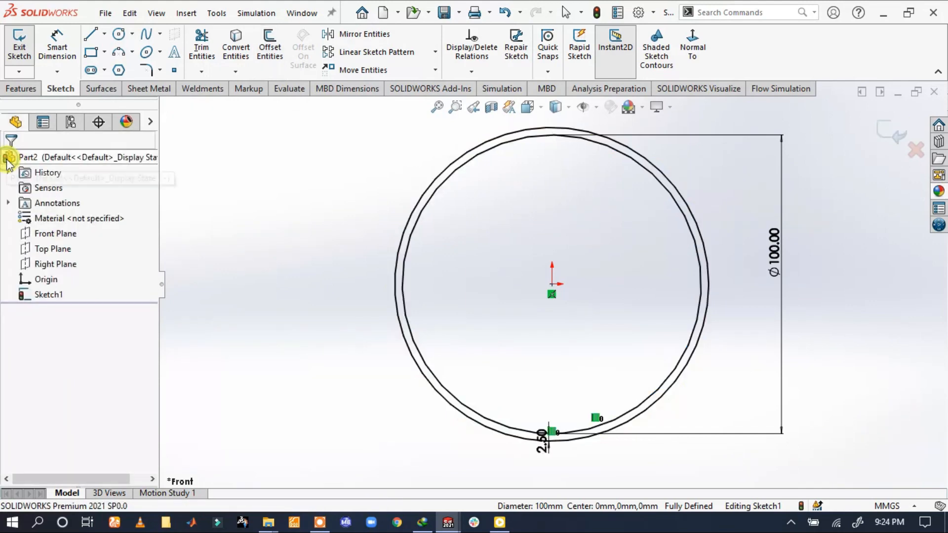
Extrude the ring profile as a blind boss 200 mm deep in the reversed direction
click(21, 90)
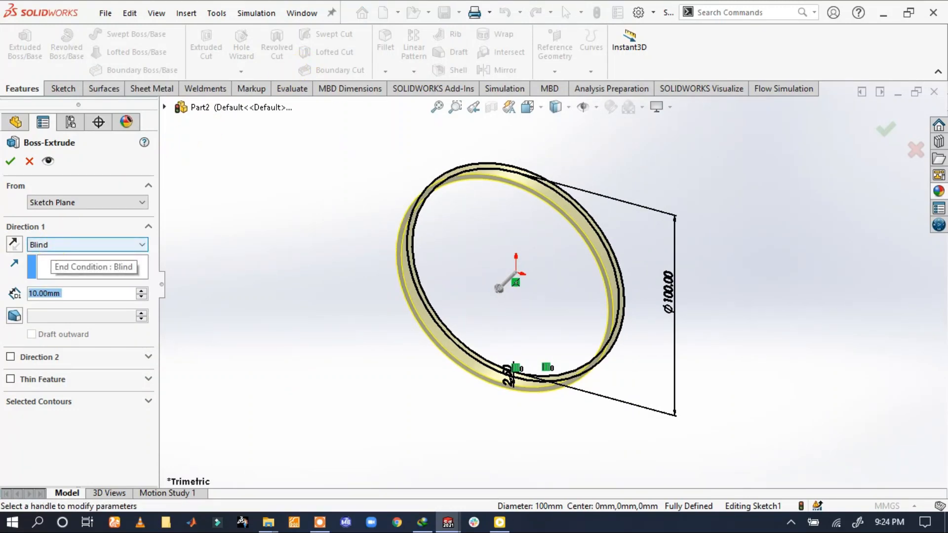
text(200)
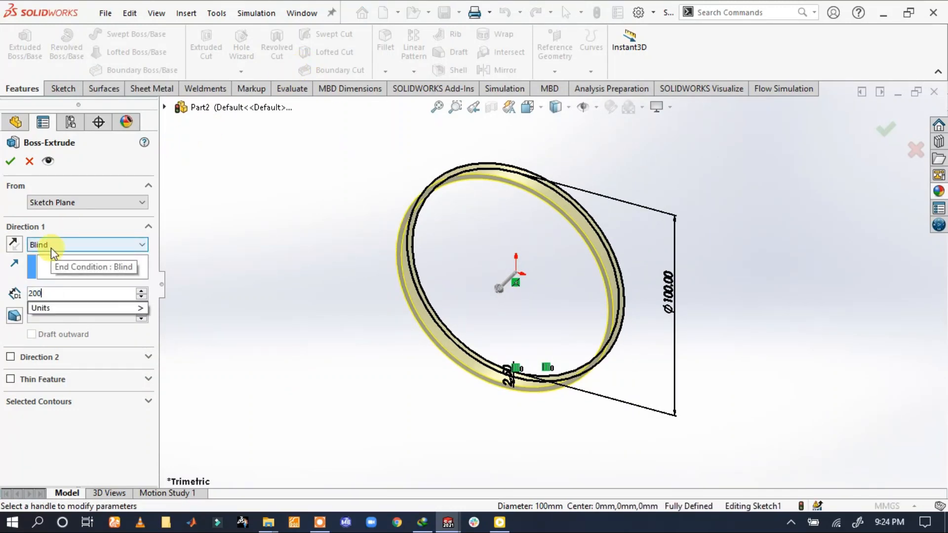
key(Return)
click(14, 243)
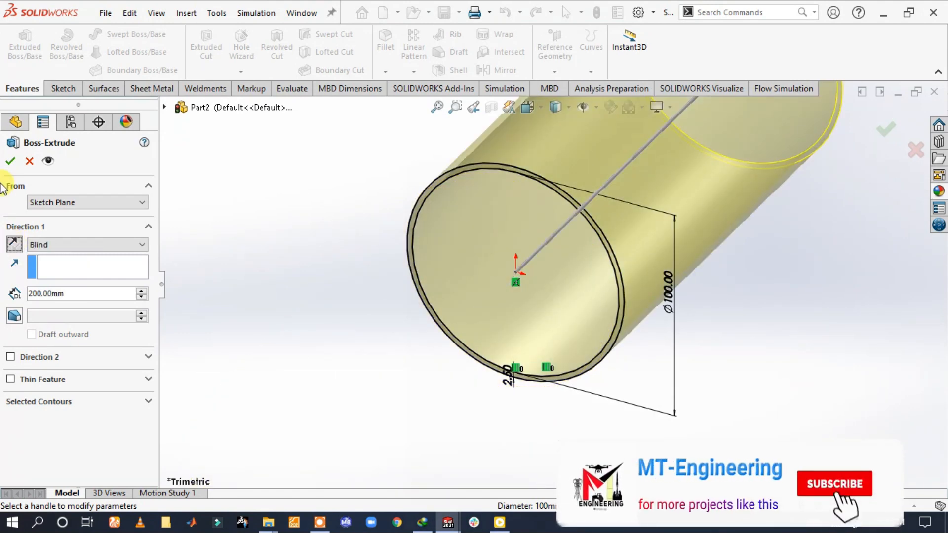
click(10, 160)
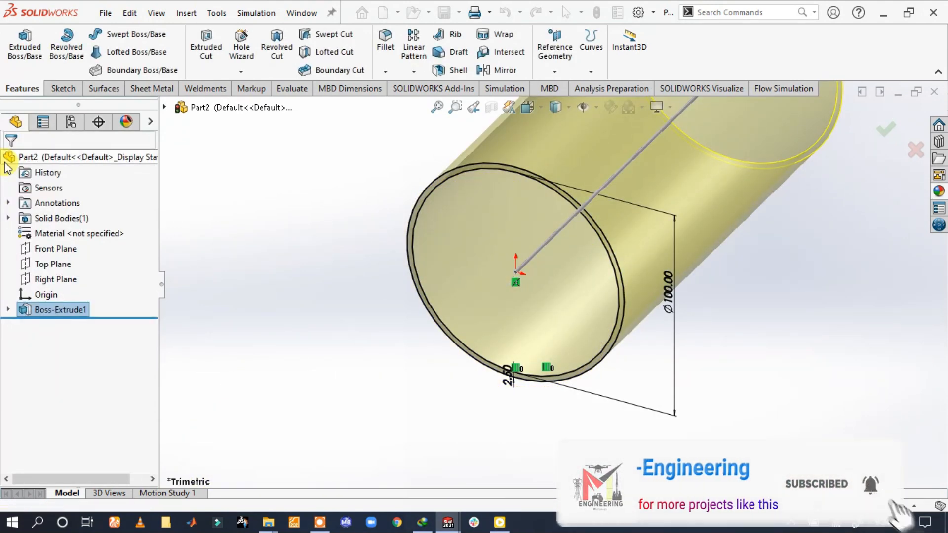
key(f)
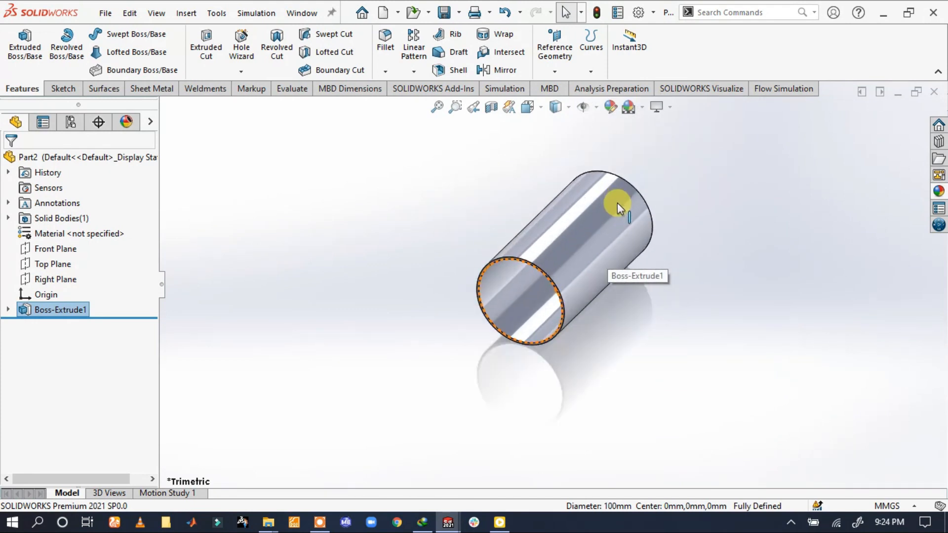
Sketch a three-point arc on the Right Plane, running diagonally across the tube from above it to below its origin end
click(58, 266)
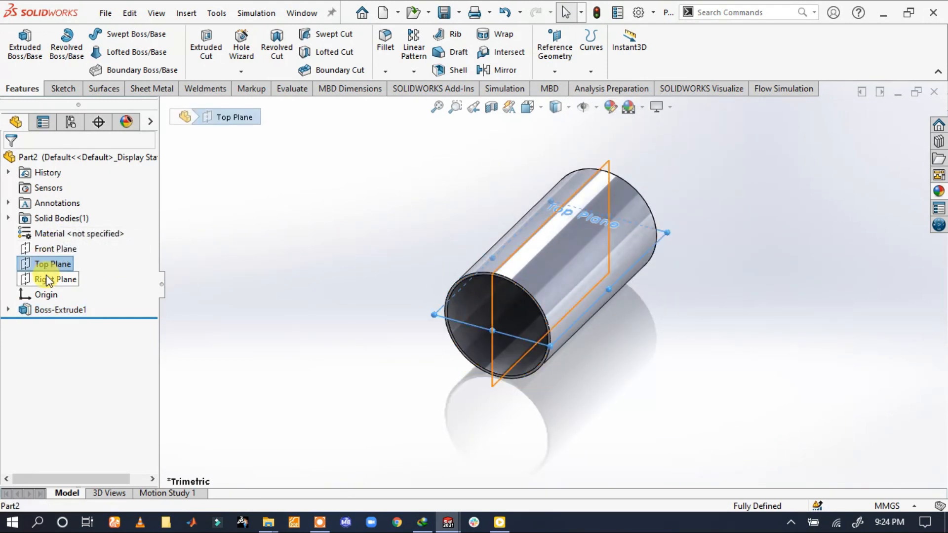
click(48, 278)
click(57, 255)
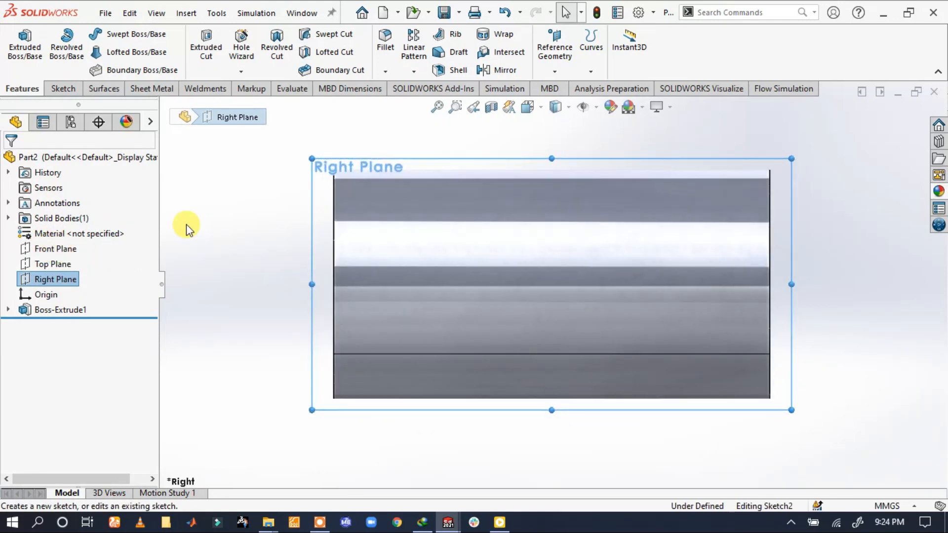
click(119, 51)
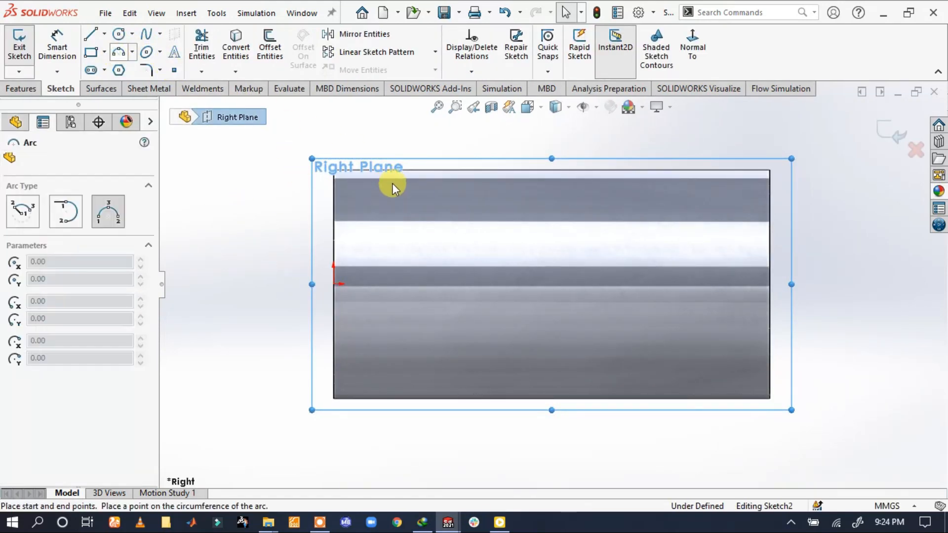
click(436, 145)
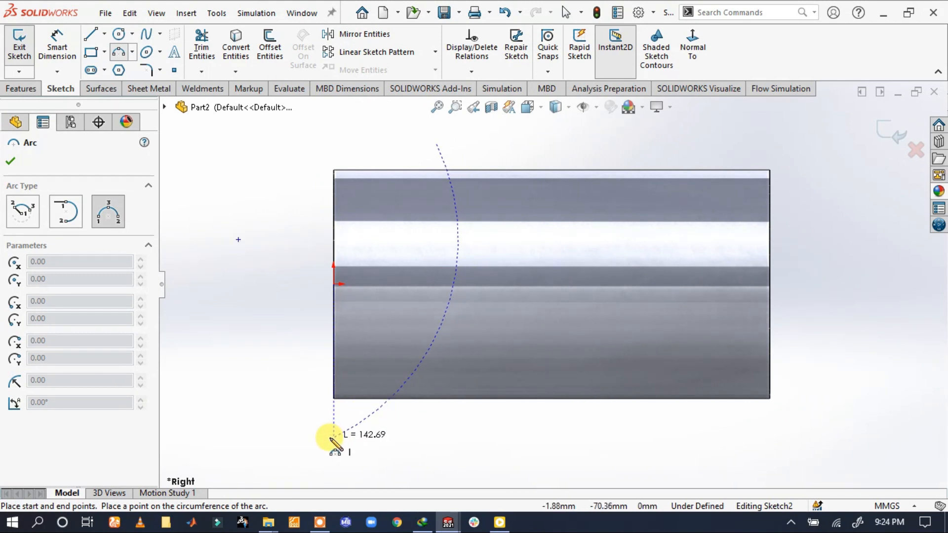
click(275, 438)
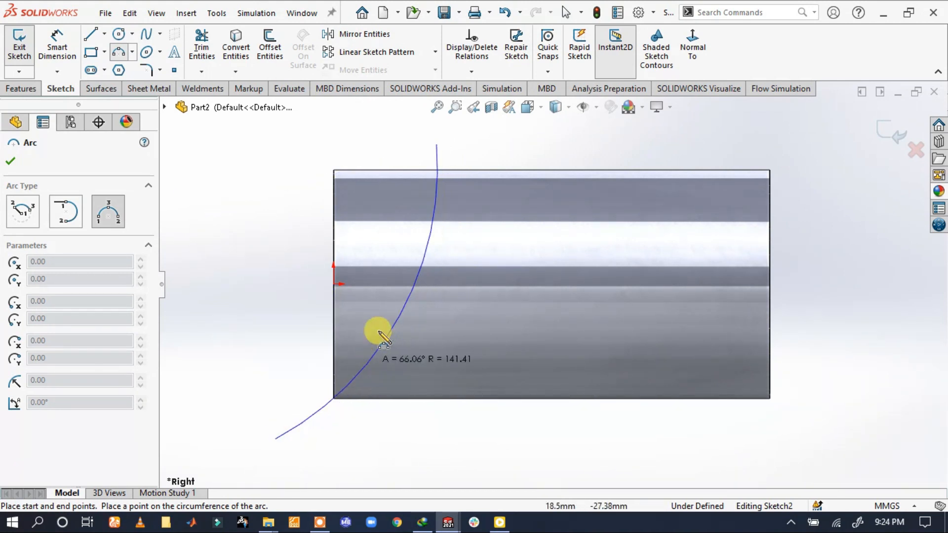
click(406, 303)
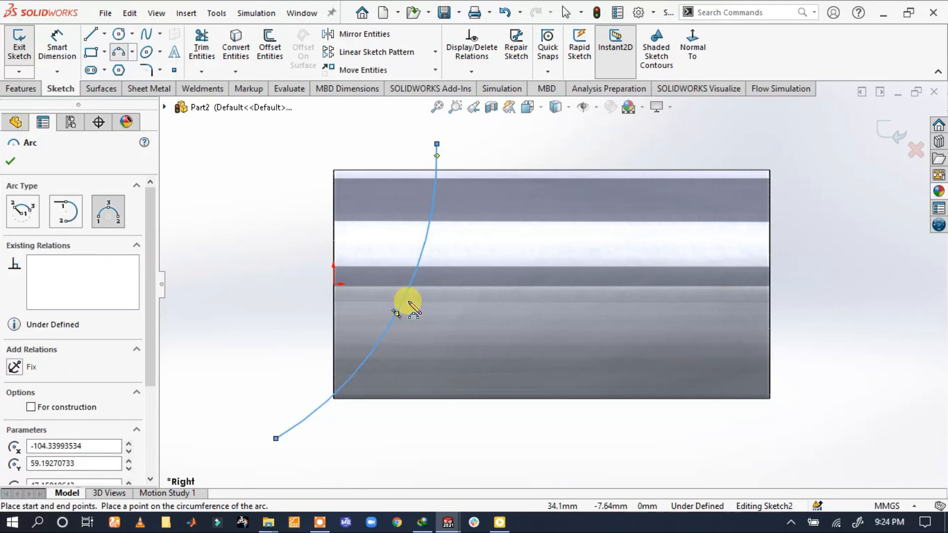
key(Escape)
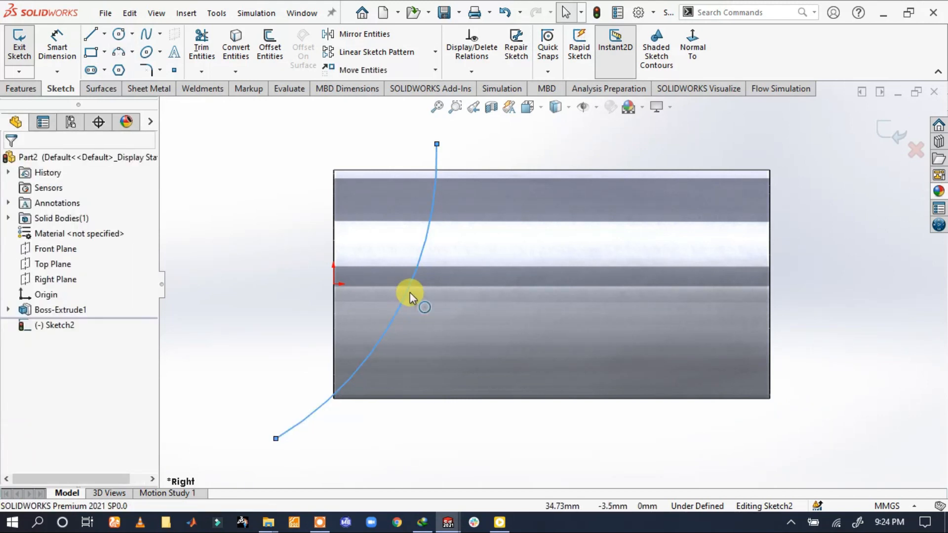
Reshape the arc to a radius of about 153 mm, moving both endpoints farther along the tube, beyond its upper and lower edges
drag(430, 301, 443, 303)
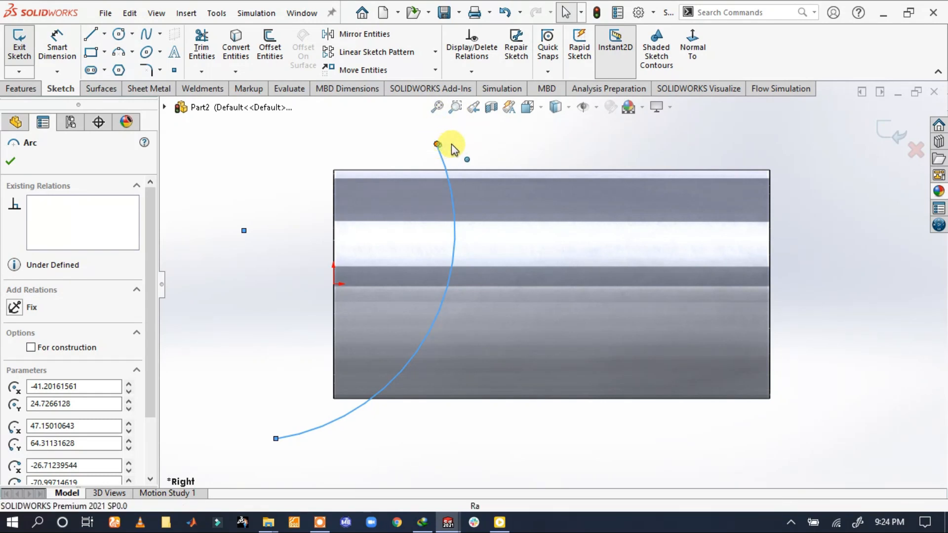
drag(437, 145, 507, 140)
drag(511, 315, 462, 292)
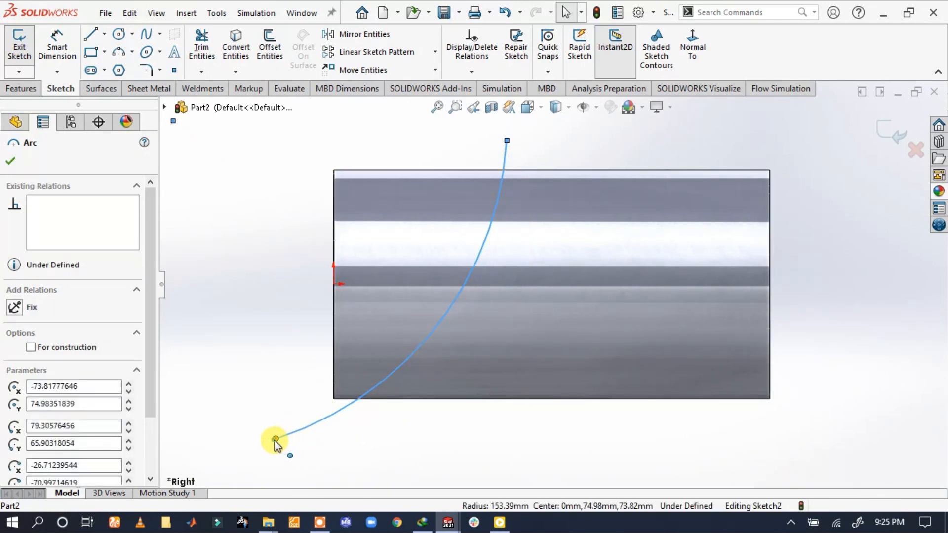
drag(275, 441, 355, 433)
drag(508, 141, 528, 140)
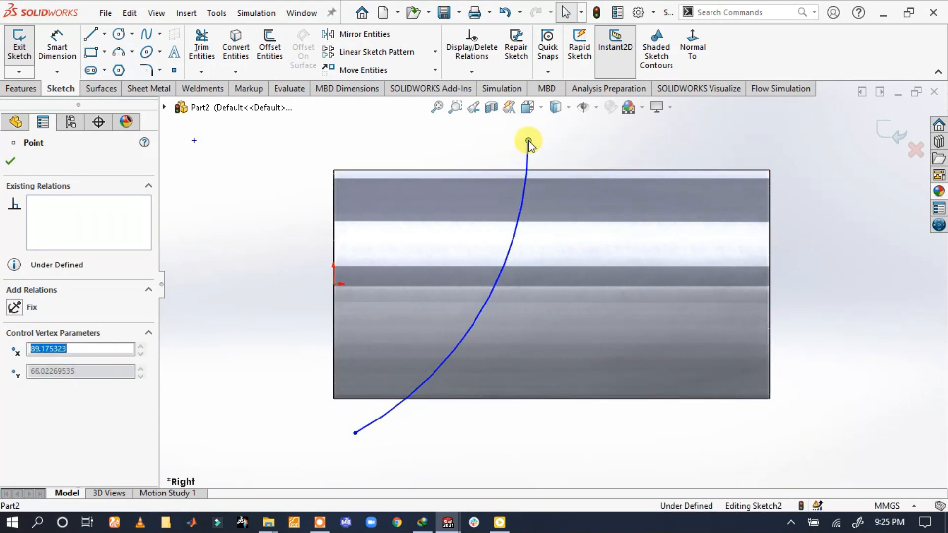
click(591, 158)
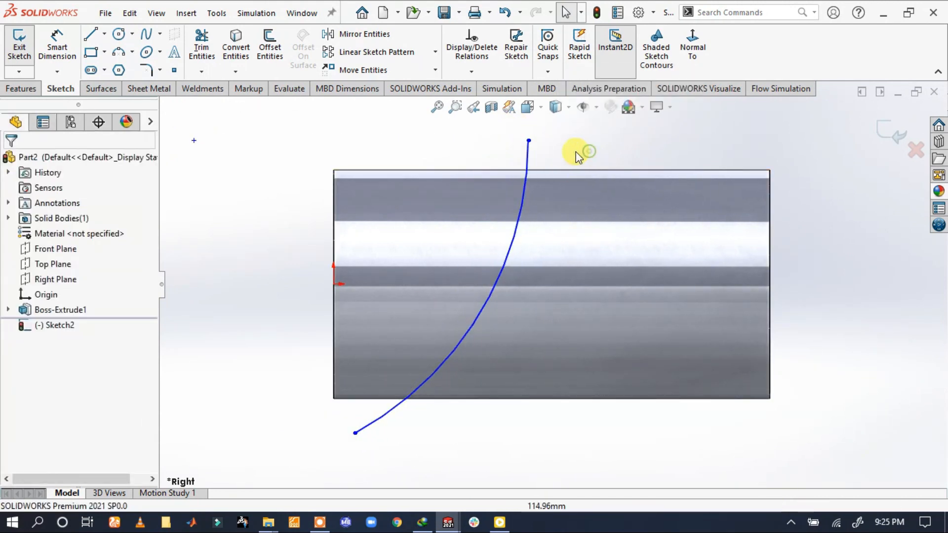
Offset the arc by 5 mm toward its centre, on the side of the origin
click(91, 52)
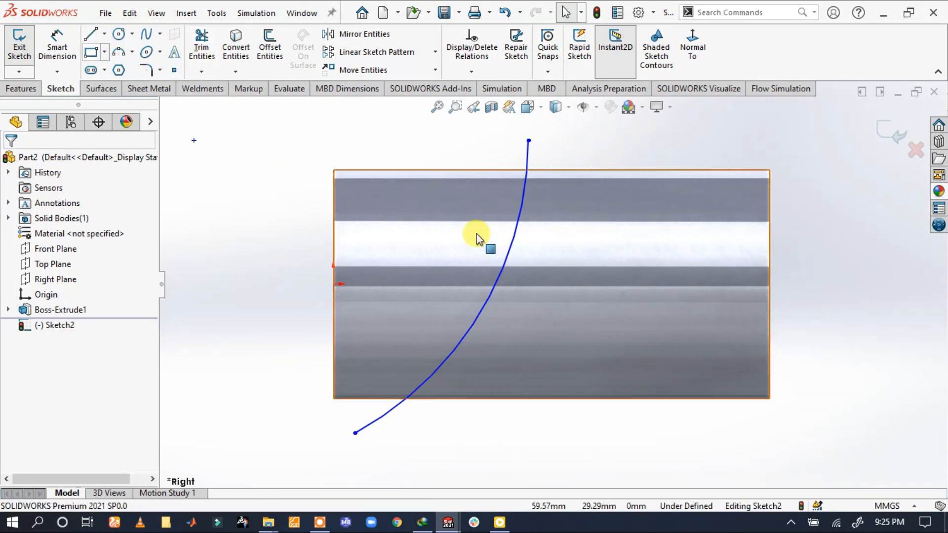
click(503, 262)
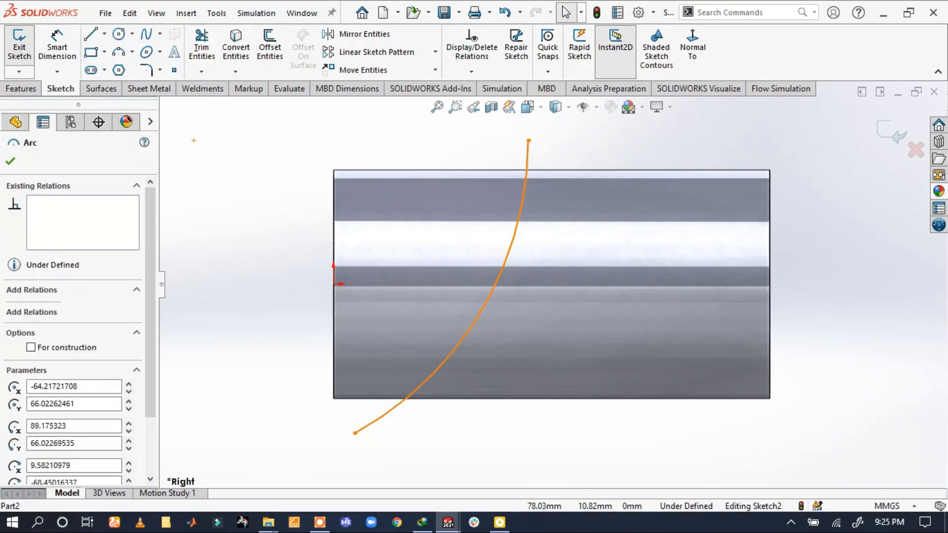
click(267, 50)
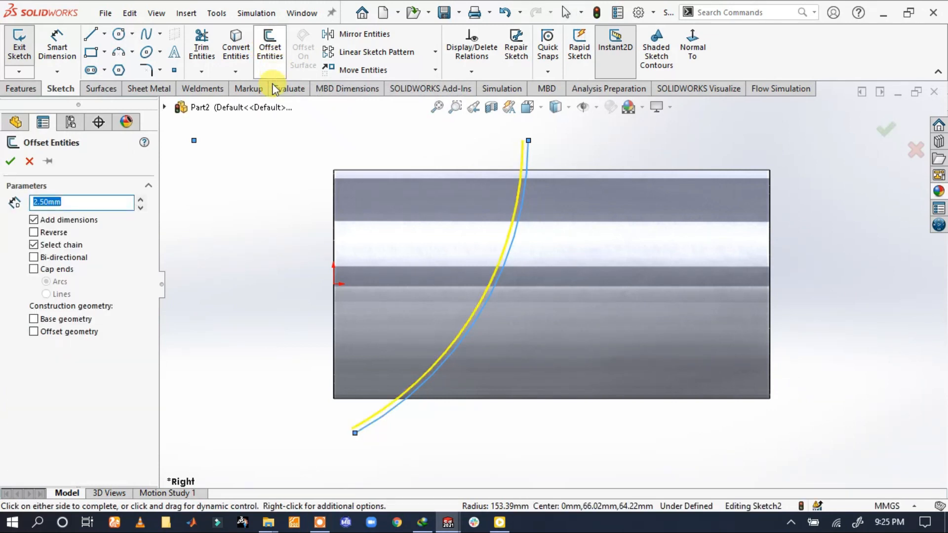
text(5)
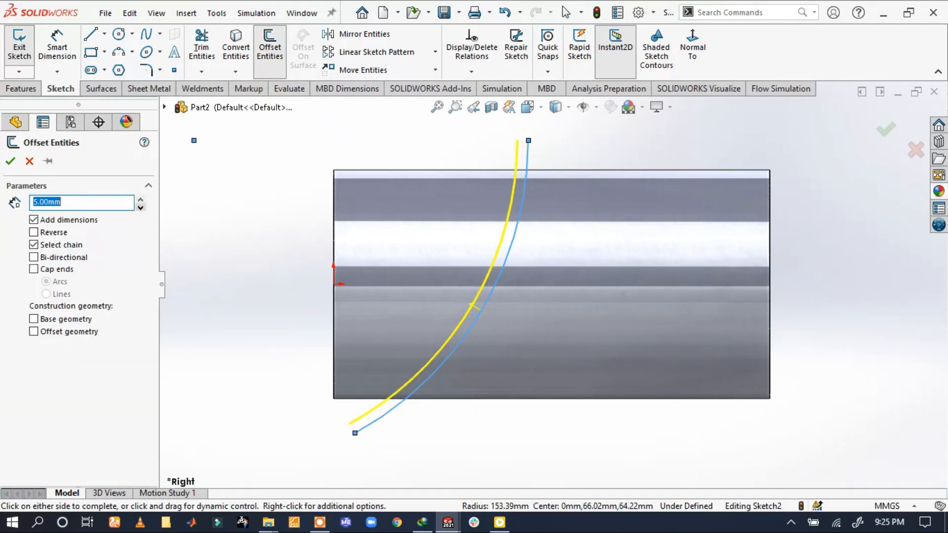
click(10, 163)
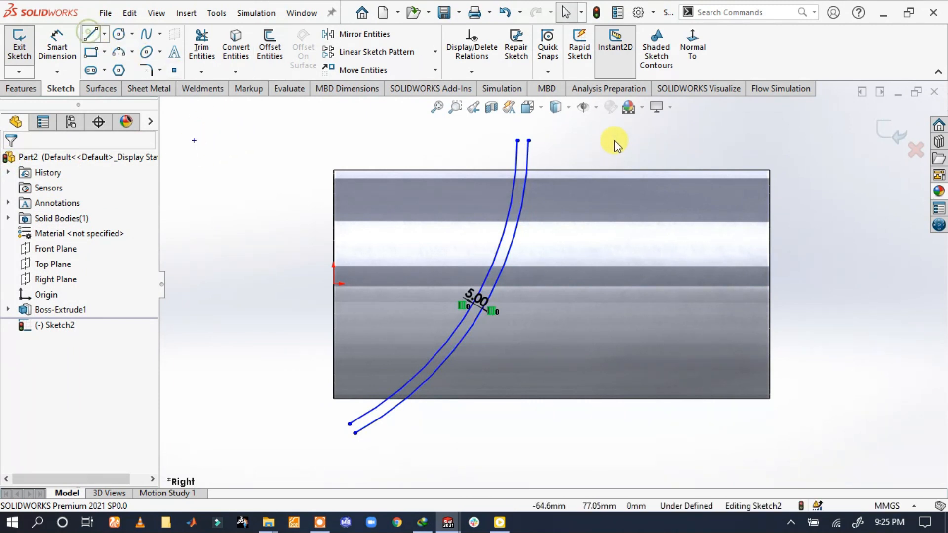
Close the strip profile with a short line joining the two arcs at the upper ends and another at the lower ends
click(528, 141)
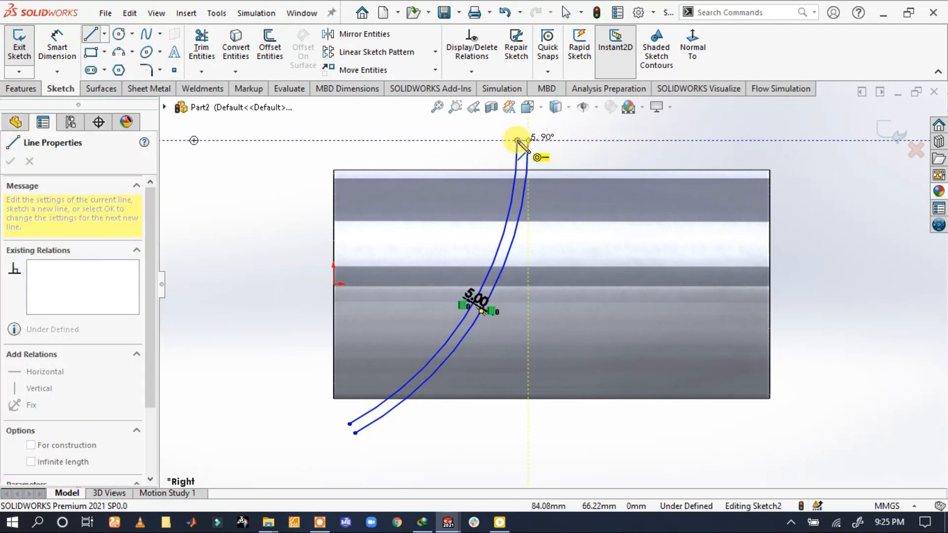
click(517, 142)
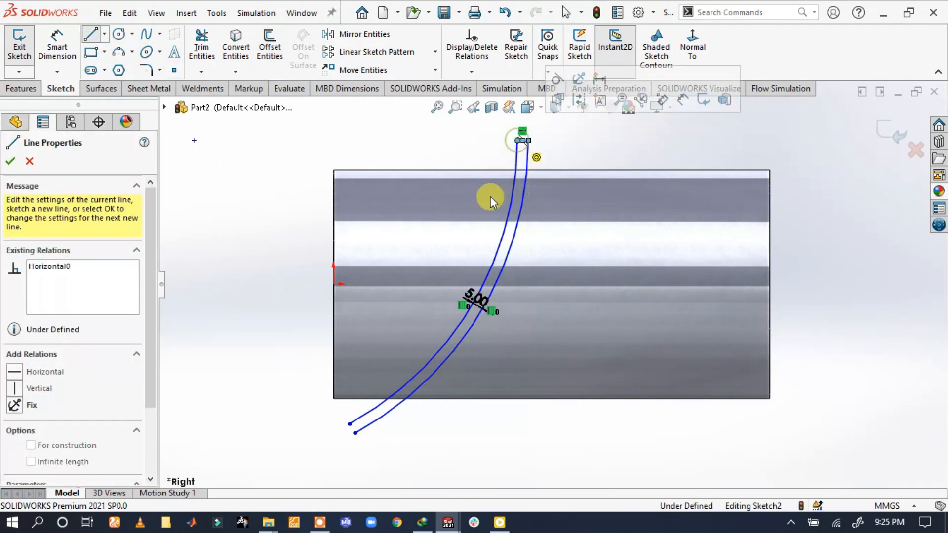
click(348, 424)
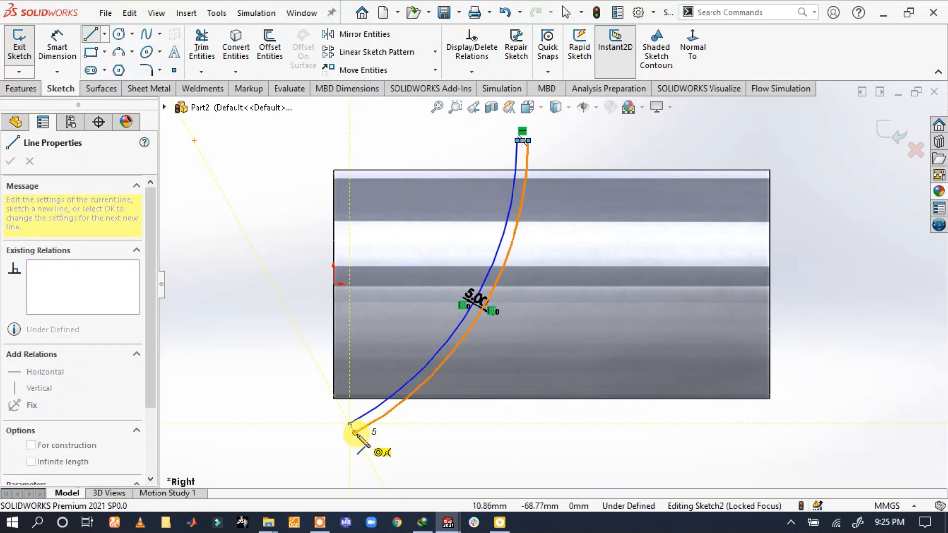
click(354, 433)
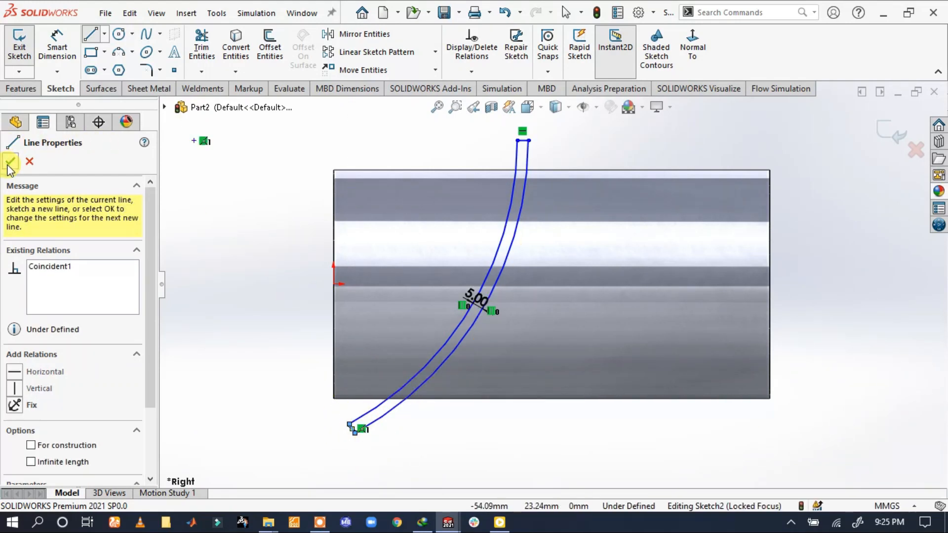
click(11, 163)
Cut-extrude the strip profile Through All - Both with the side to cut flipped, keeping only the curved ring of the tube
click(24, 90)
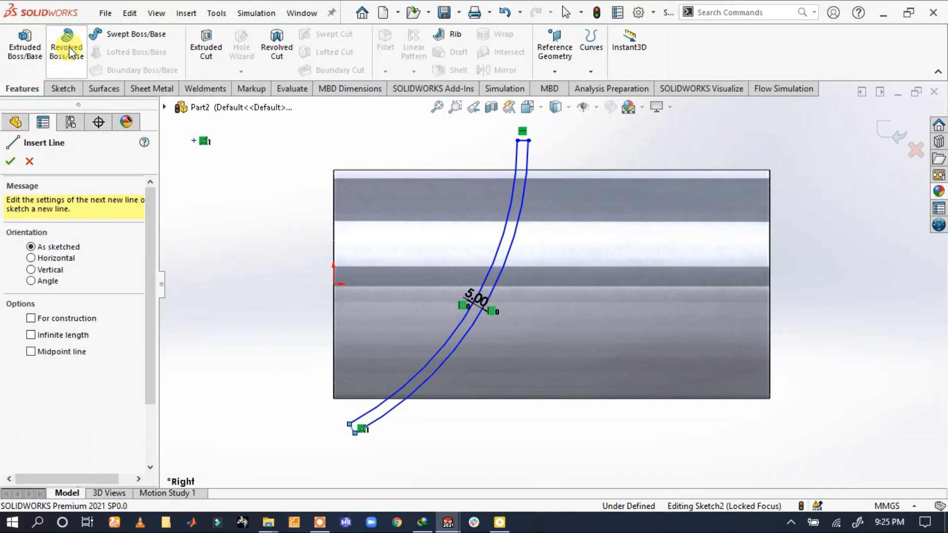
click(205, 42)
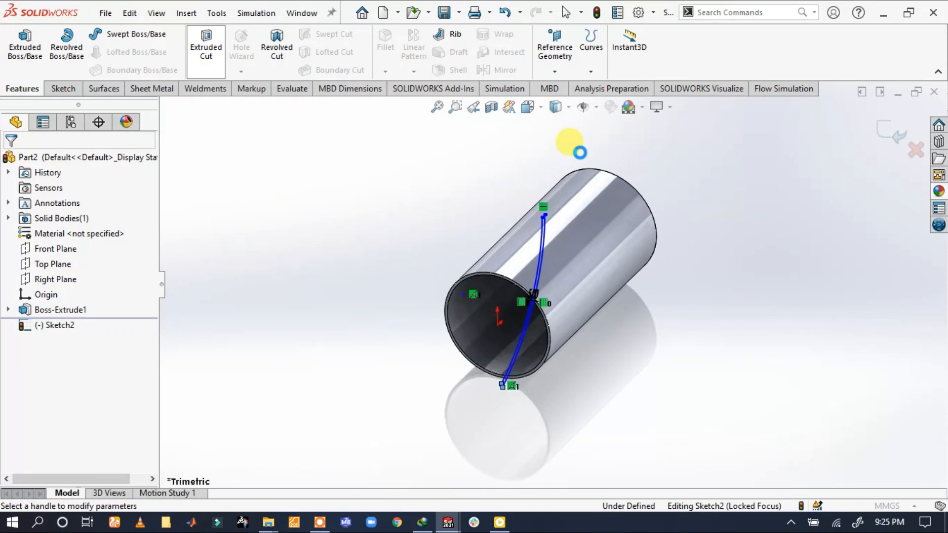
click(90, 240)
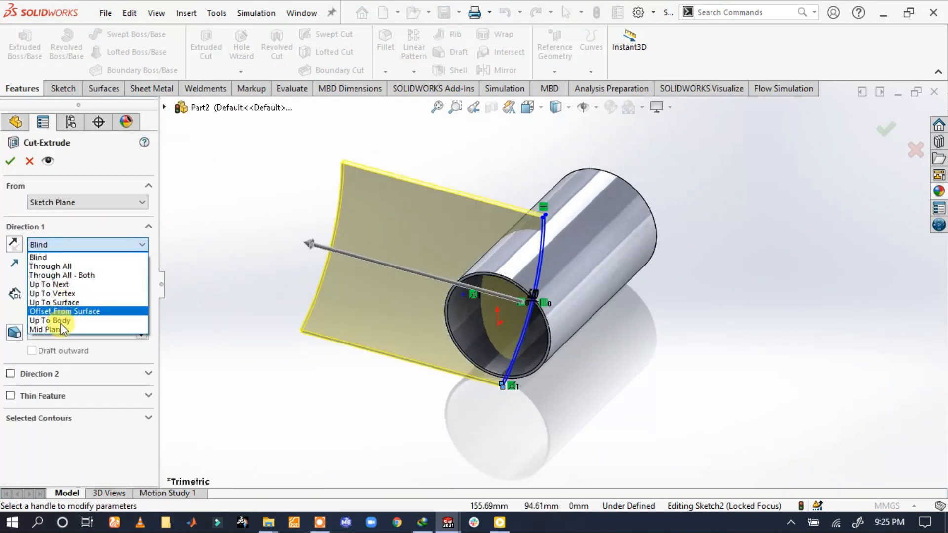
click(84, 279)
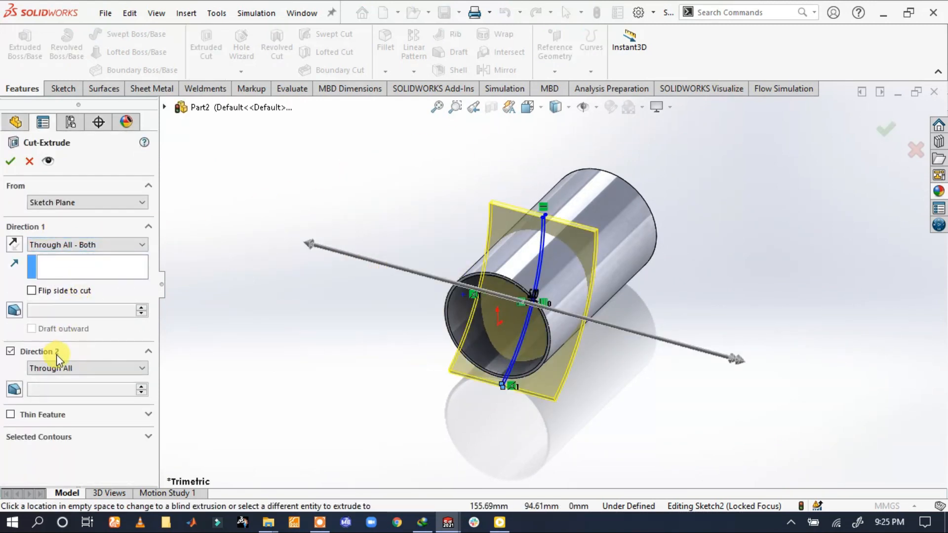
click(73, 292)
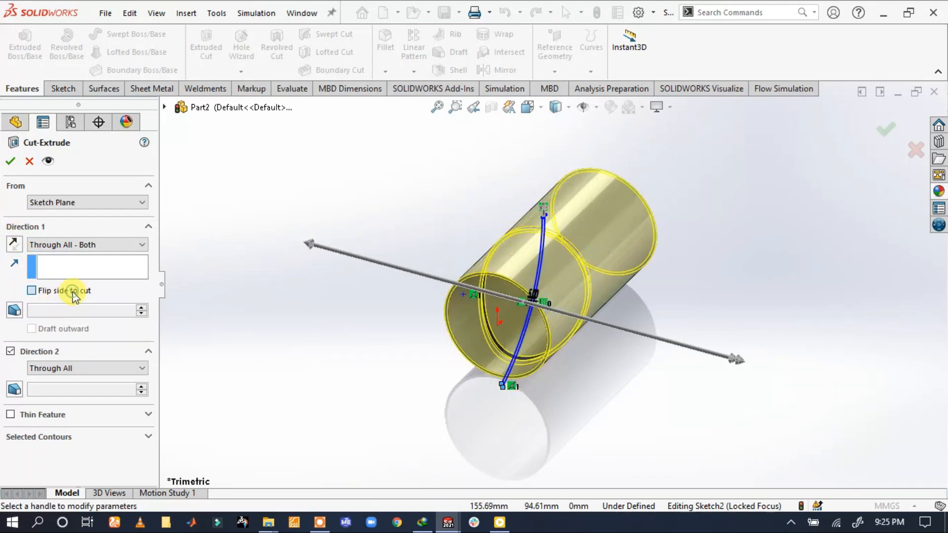
click(11, 162)
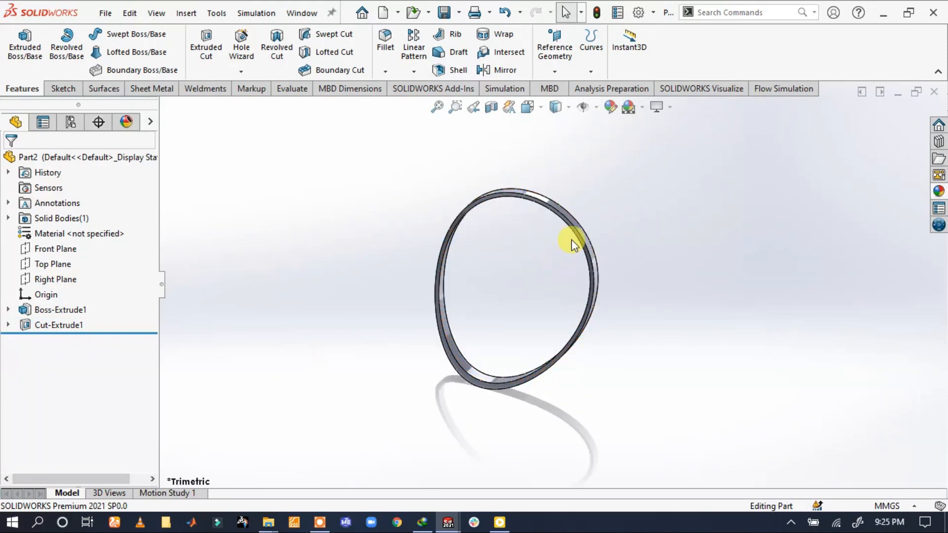
Sketch a vertical construction line about 129 mm long on the Right Plane, on the opposite side of the origin from the ring
click(52, 279)
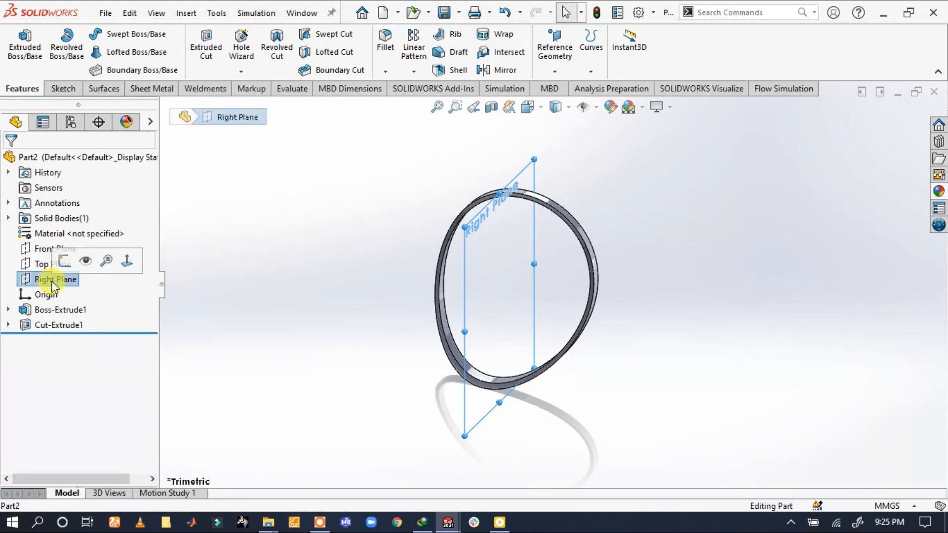
click(65, 260)
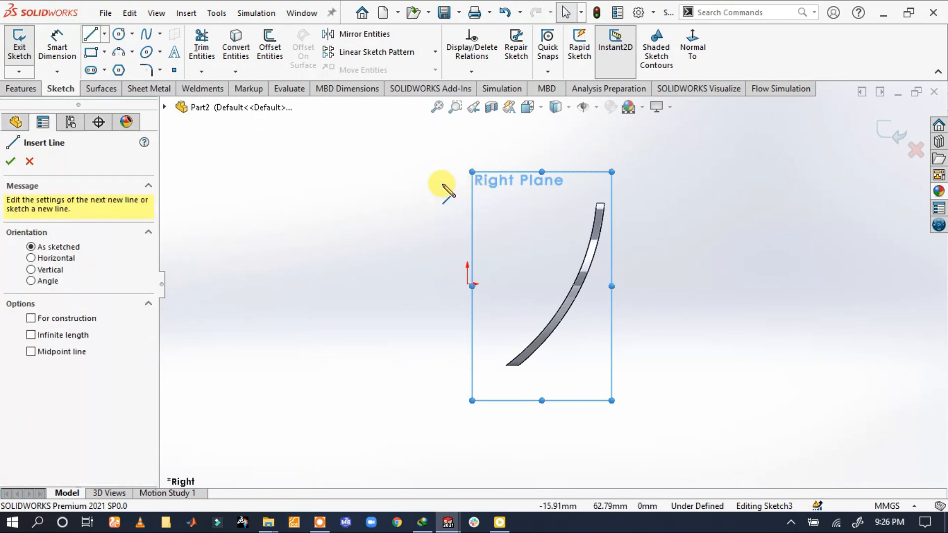
click(440, 367)
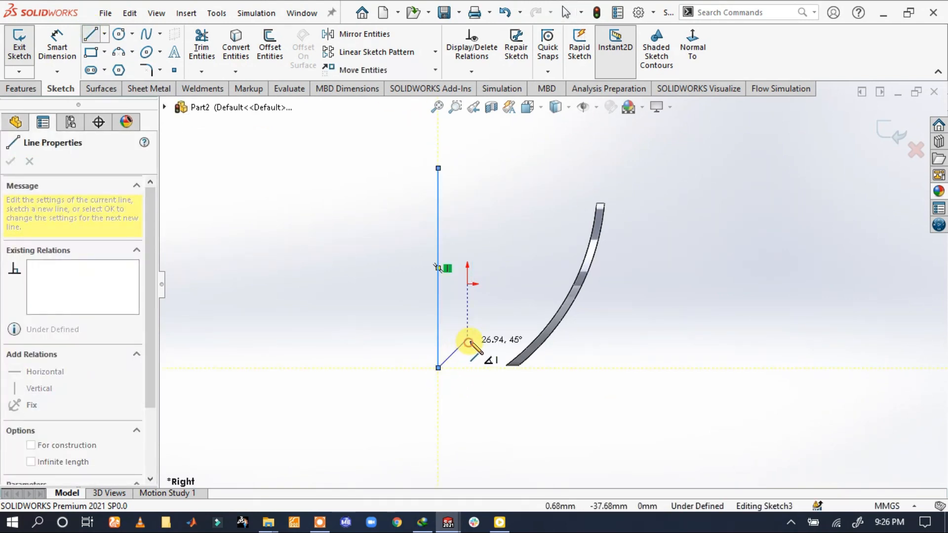
right_click(490, 277)
click(381, 207)
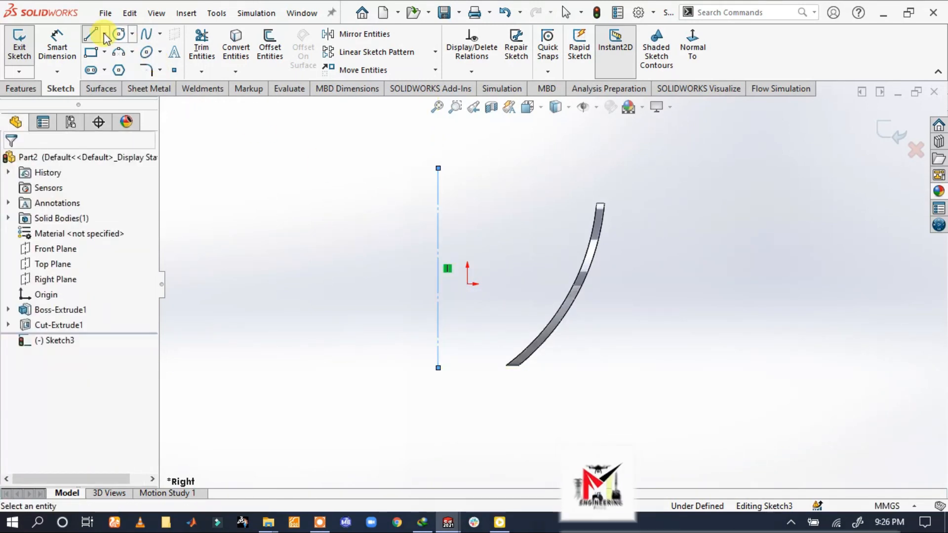
Dimension the horizontal distance between the origin and the vertical construction line as 25 mm
click(55, 38)
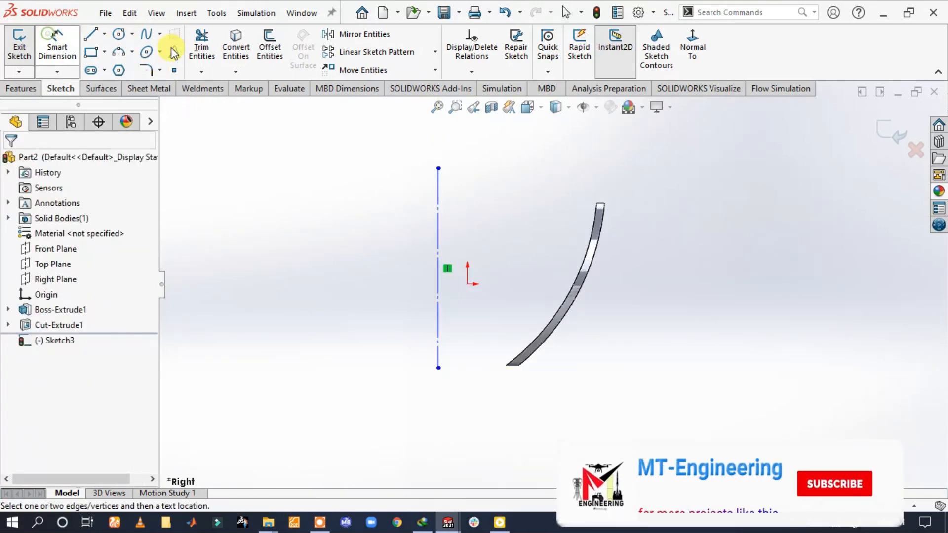
click(467, 284)
click(438, 282)
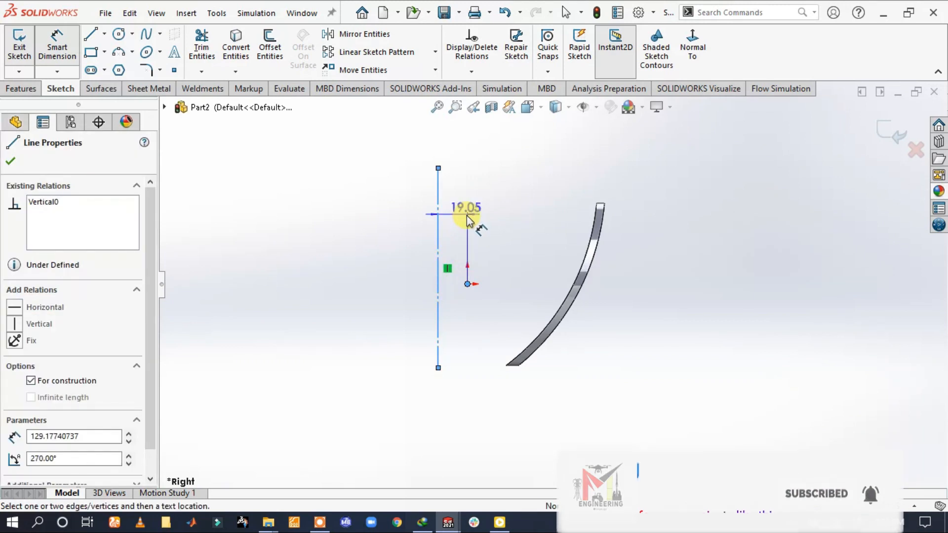
click(471, 216)
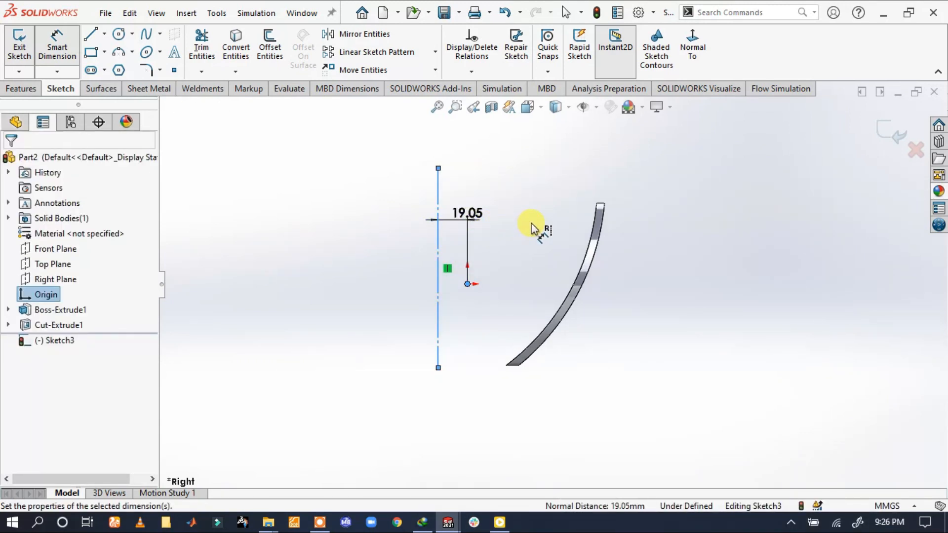
text(25)
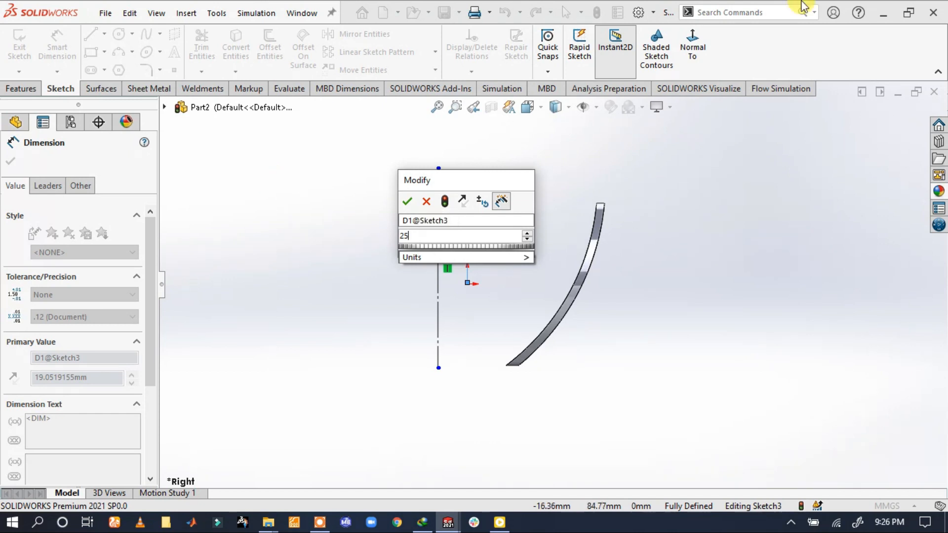
click(408, 203)
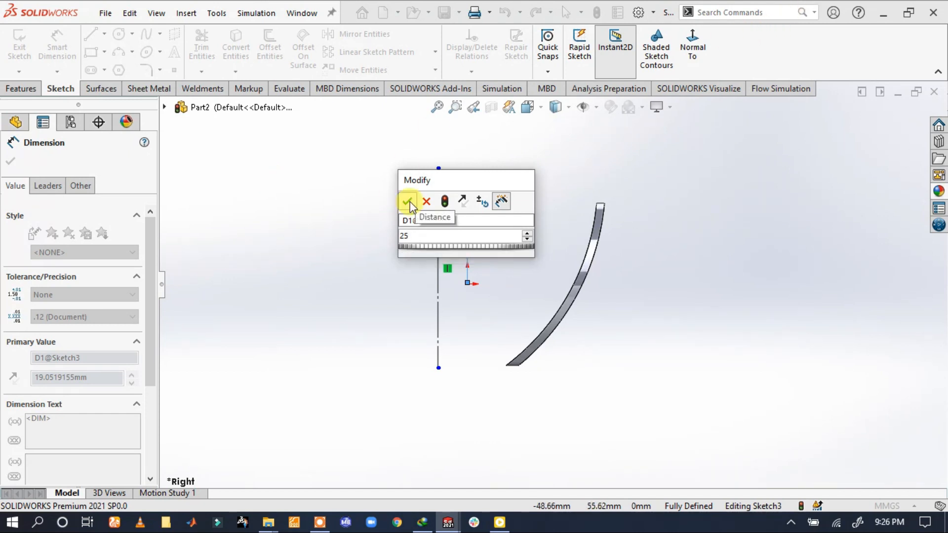
Set the construction line's distance from the origin to 30 mm and exit the sketch
click(341, 205)
double_click(475, 216)
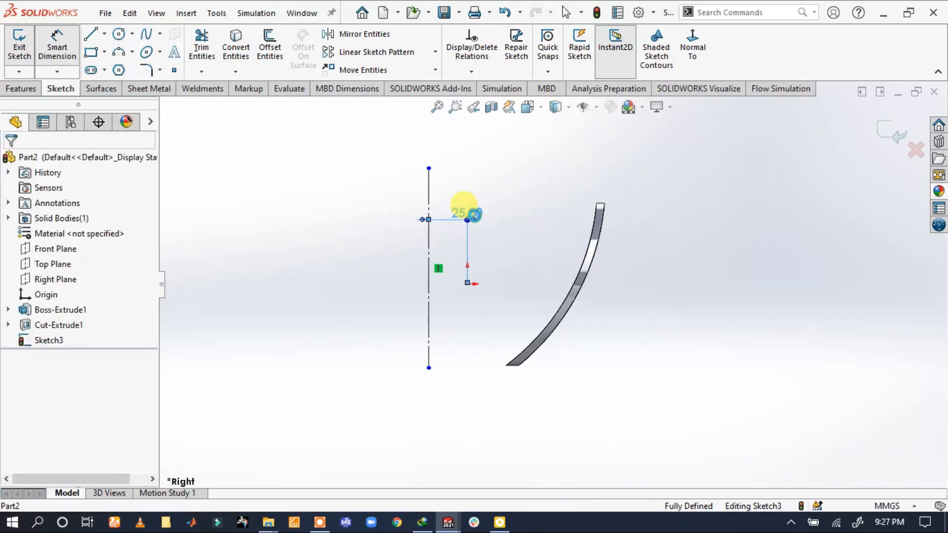
text(8)
key(Return)
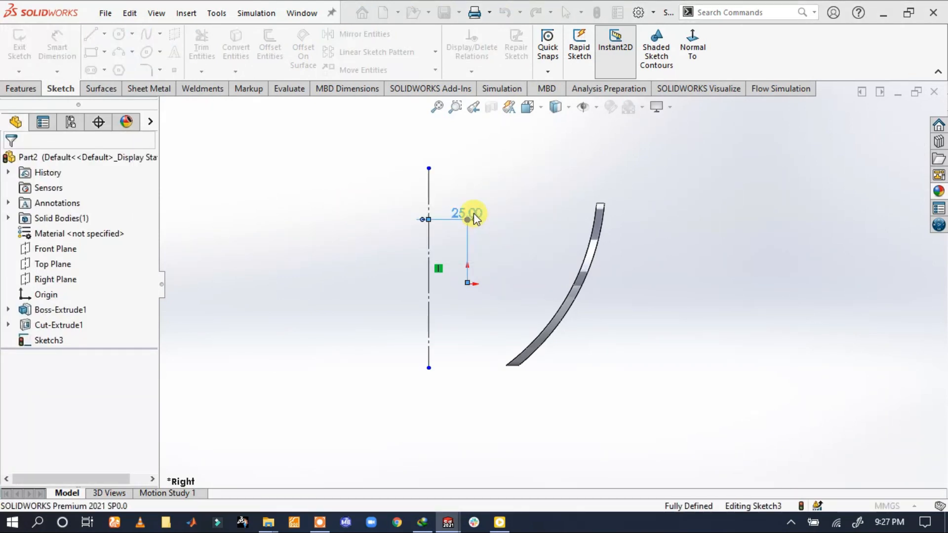
click(510, 172)
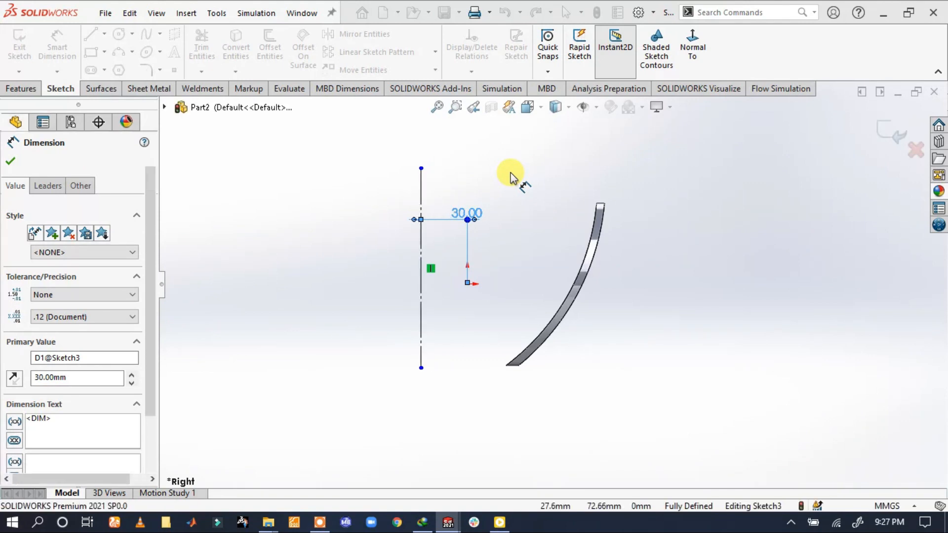
click(29, 88)
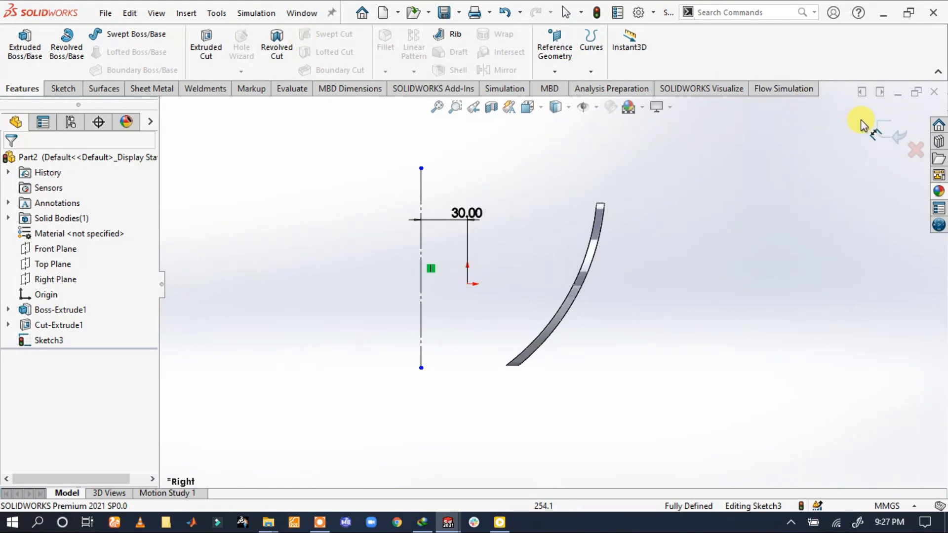
click(875, 128)
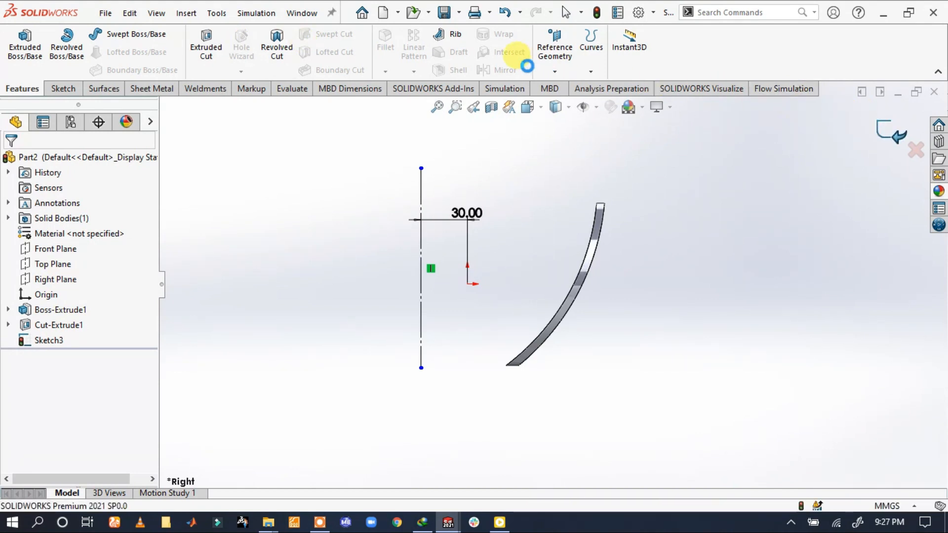
Set up a circular pattern of the ring body around the vertical construction line, equally spaced over 360 degrees
click(414, 71)
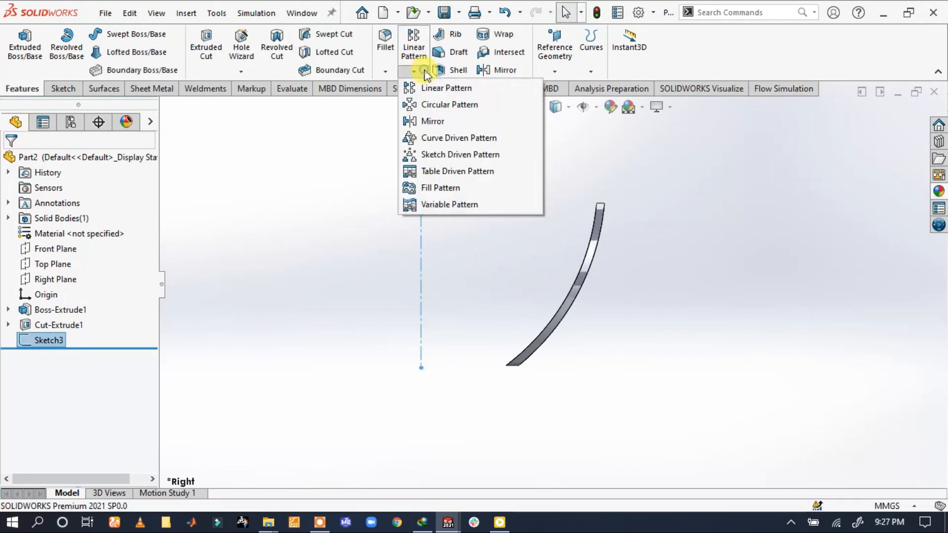
click(431, 105)
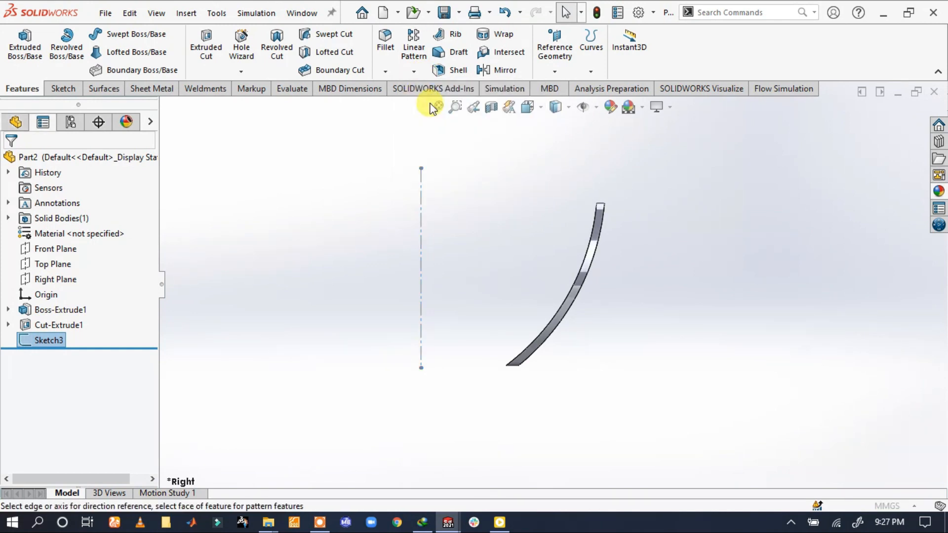
click(424, 226)
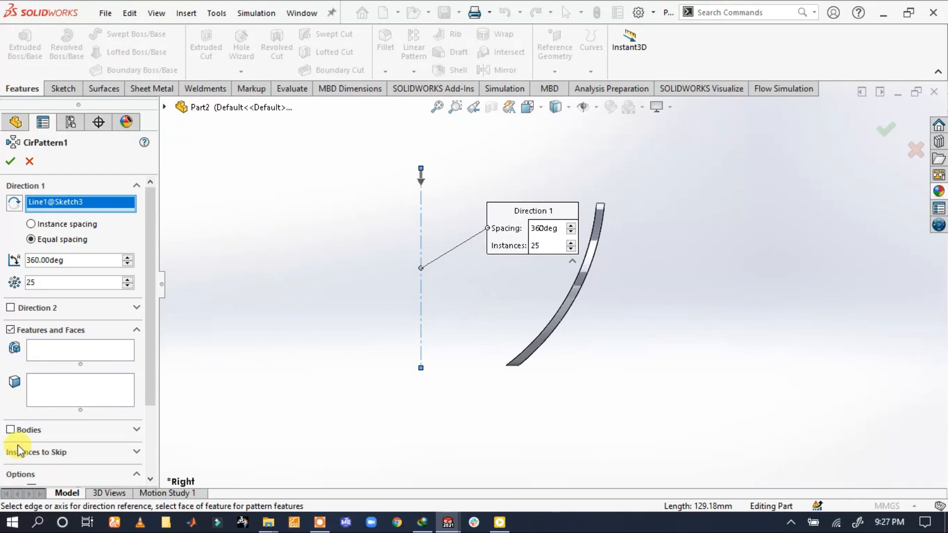
click(10, 430)
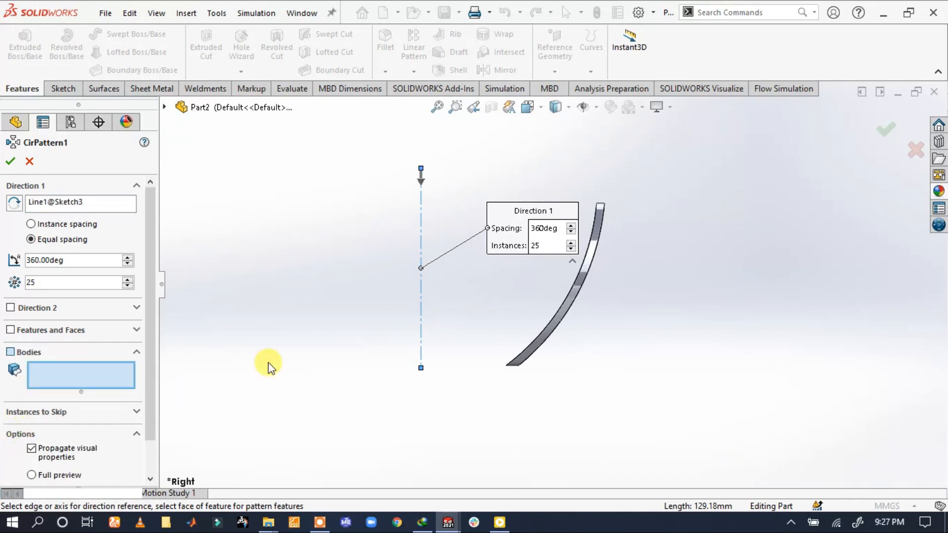
click(581, 275)
middle_drag(416, 206, 493, 236)
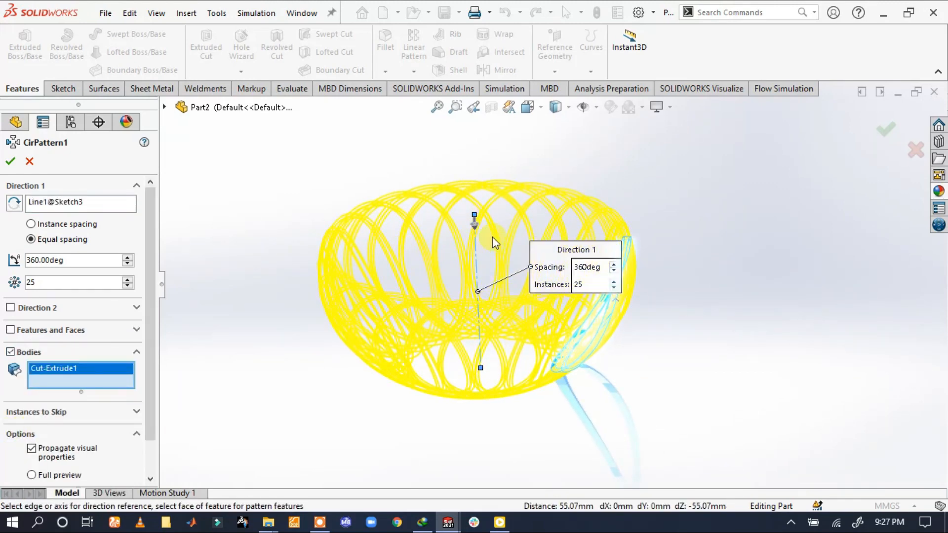
Set the circular pattern to 22 instances and create it
click(128, 280)
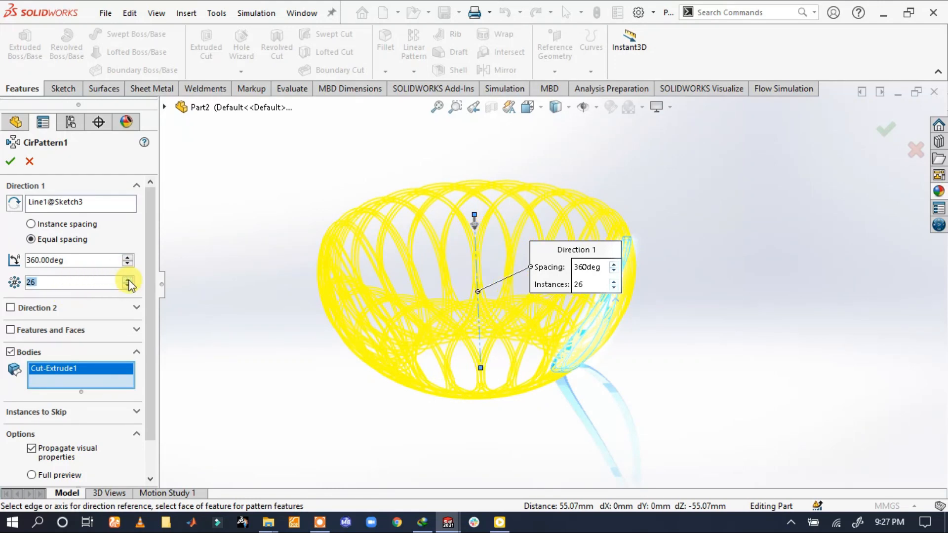
click(127, 286)
click(127, 285)
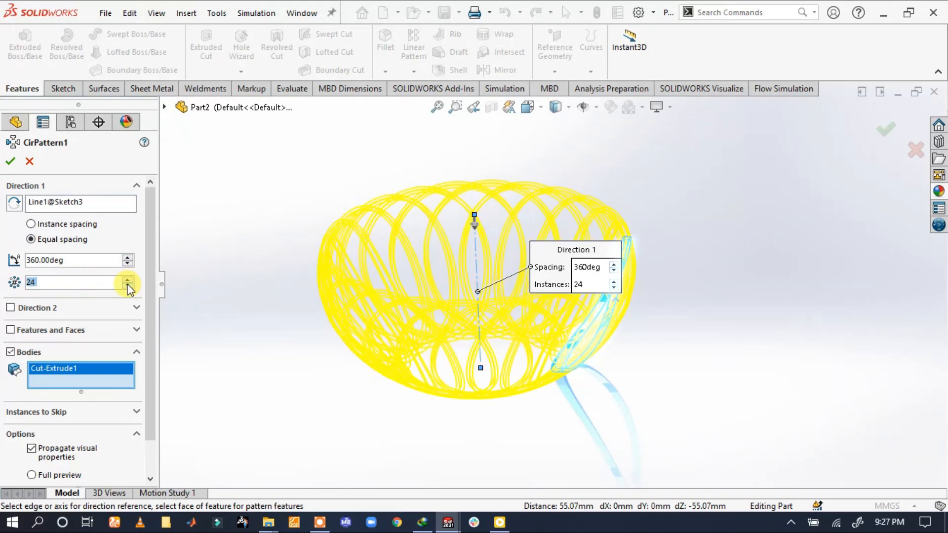
click(128, 285)
click(128, 286)
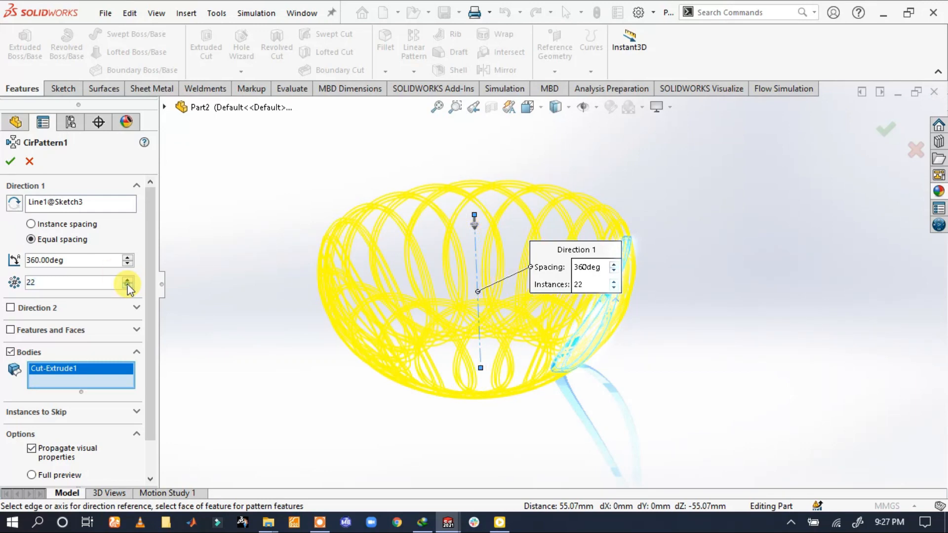
click(127, 286)
click(128, 286)
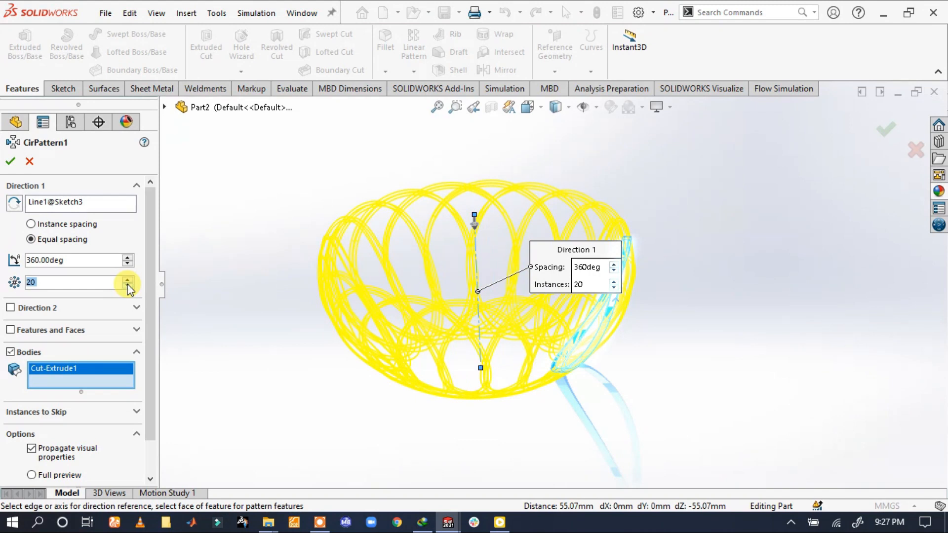
click(126, 278)
click(127, 278)
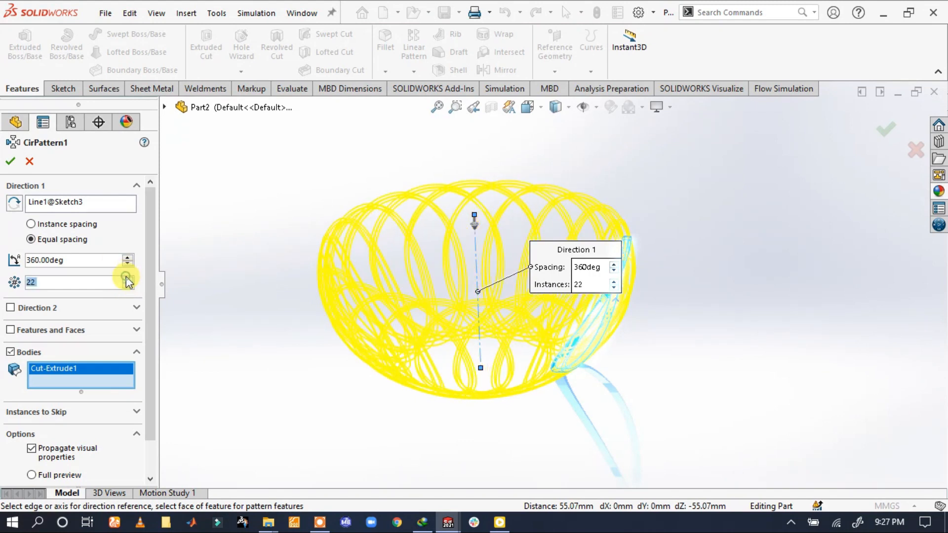
click(10, 162)
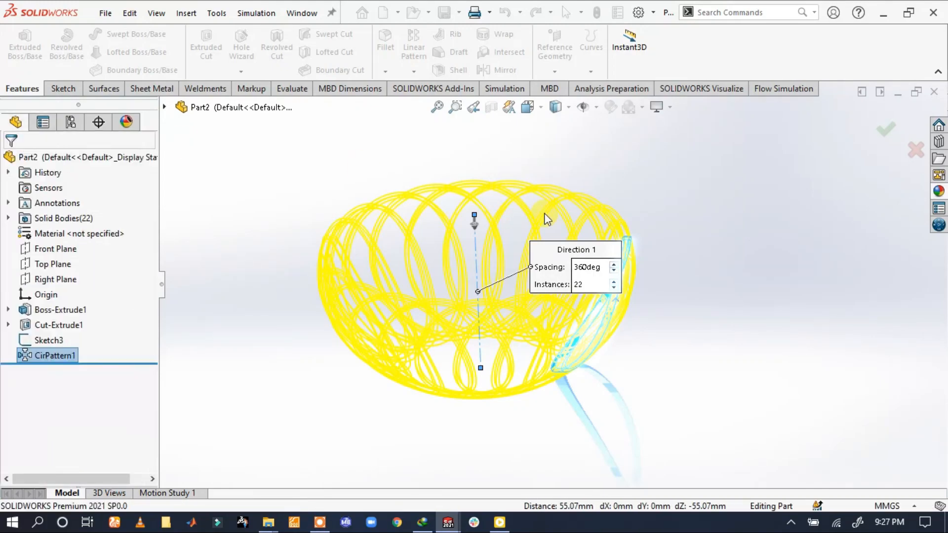
Start a sketch on the Top Plane and draw a circle of about 61 mm radius centred on the pattern axis
mouse_move(629, 232)
middle_down()
mouse_move(404, 239)
mouse_move(405, 169)
mouse_move(393, 148)
mouse_move(402, 98)
mouse_move(402, 271)
mouse_move(418, 296)
middle_up()
click(46, 264)
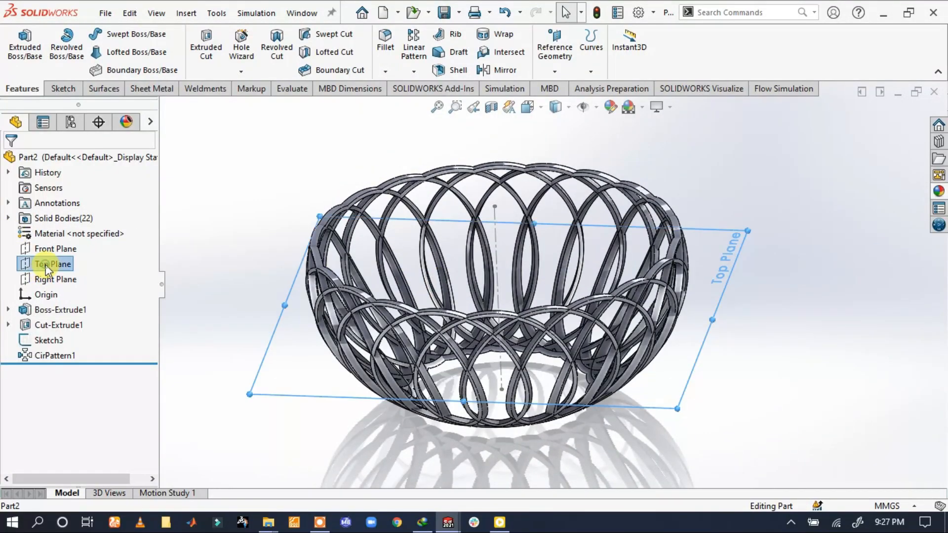
click(57, 248)
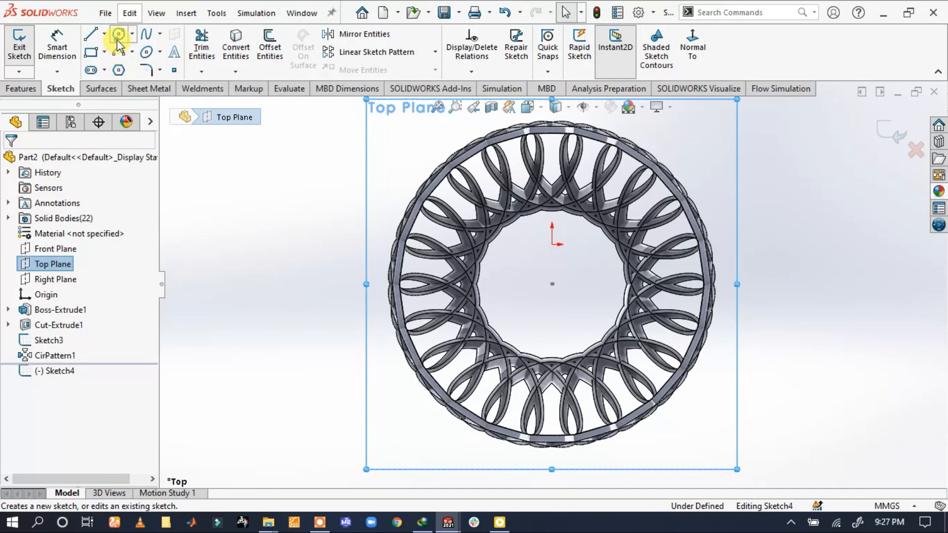
click(118, 40)
click(552, 284)
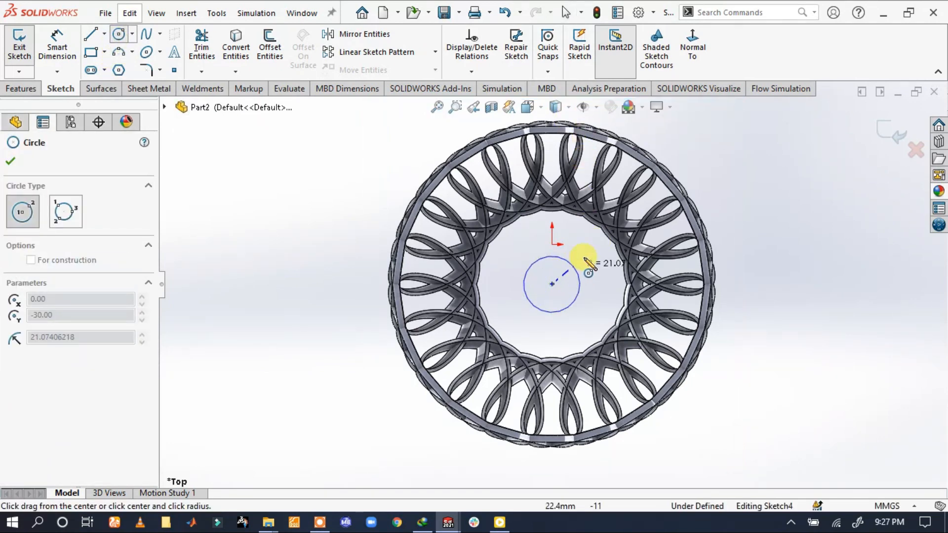
click(610, 237)
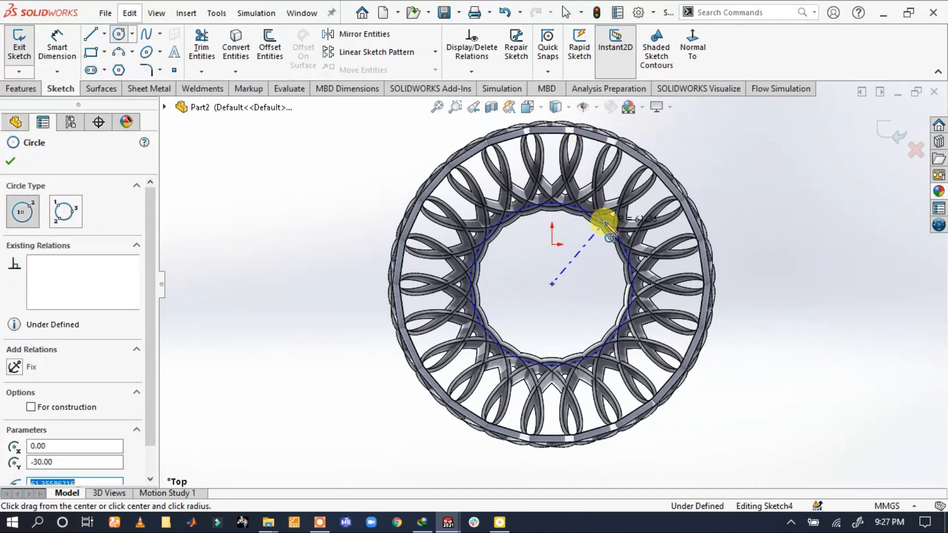
Dimension the circle's diameter as 120 mm
click(57, 46)
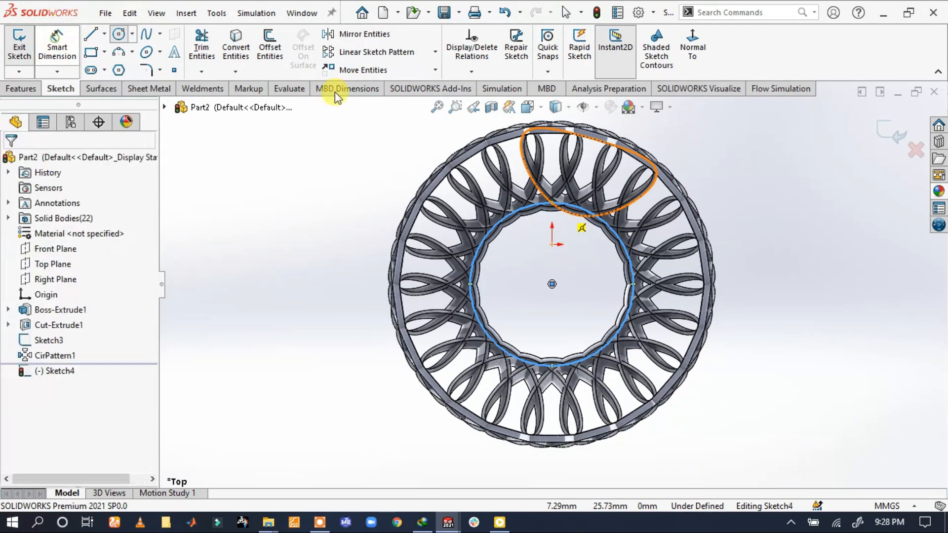
click(606, 224)
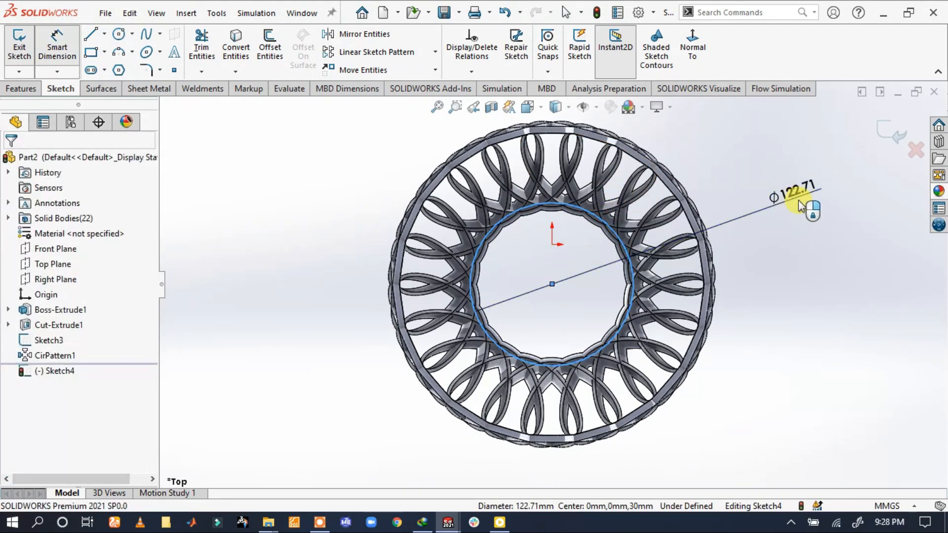
click(799, 201)
text(12)
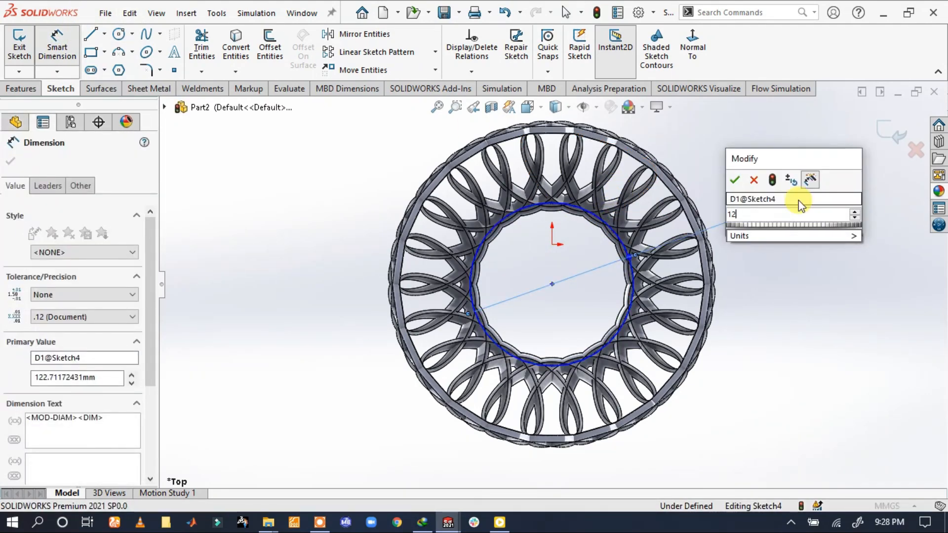
key(Escape)
key(Escape)
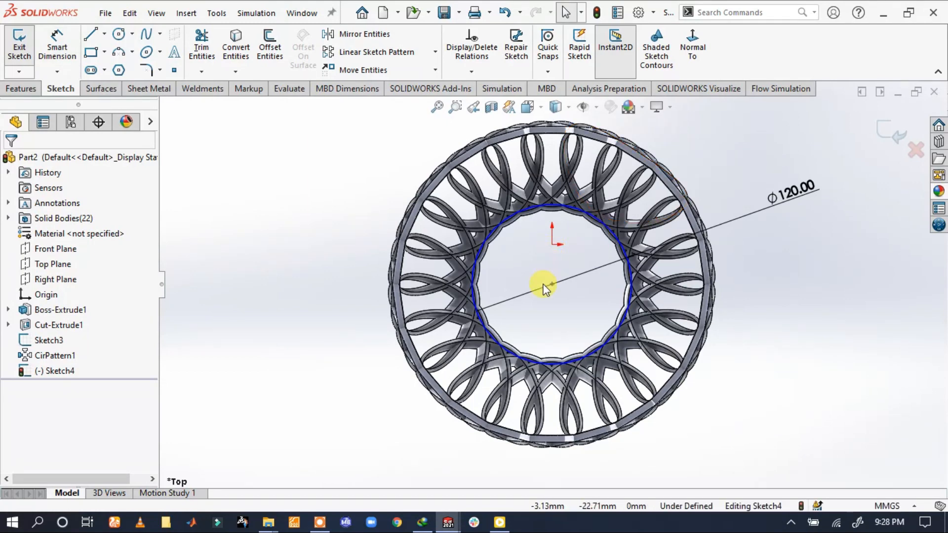
Shift the circle's centre off the axis and constrain it to the vertical construction line with a Pierce relation
scroll(548, 283, down, 5)
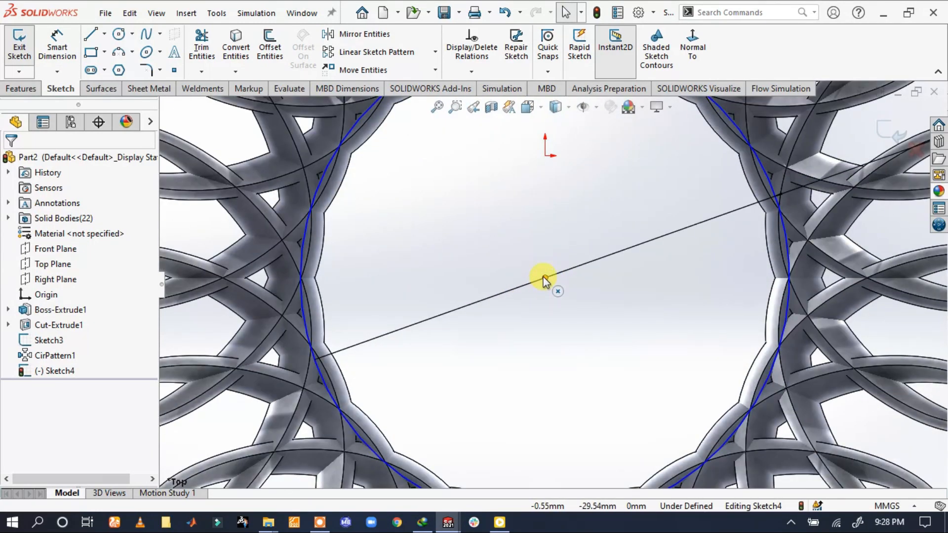
drag(544, 278, 540, 255)
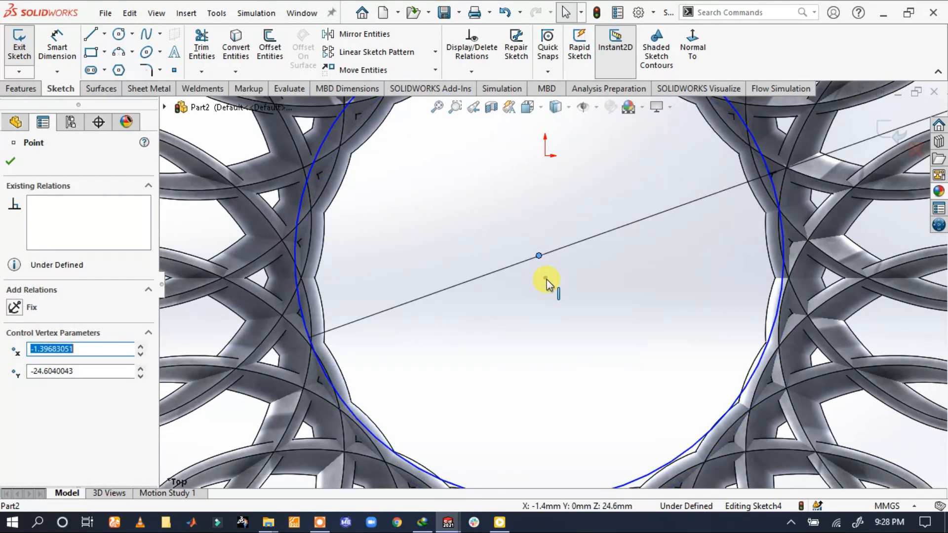
click(547, 281)
ctrl+click(546, 278)
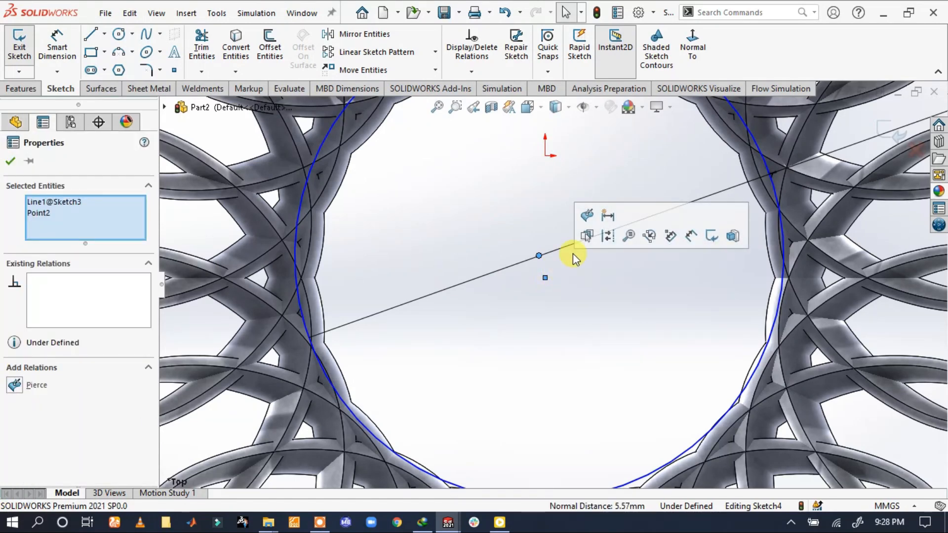
click(584, 216)
click(518, 215)
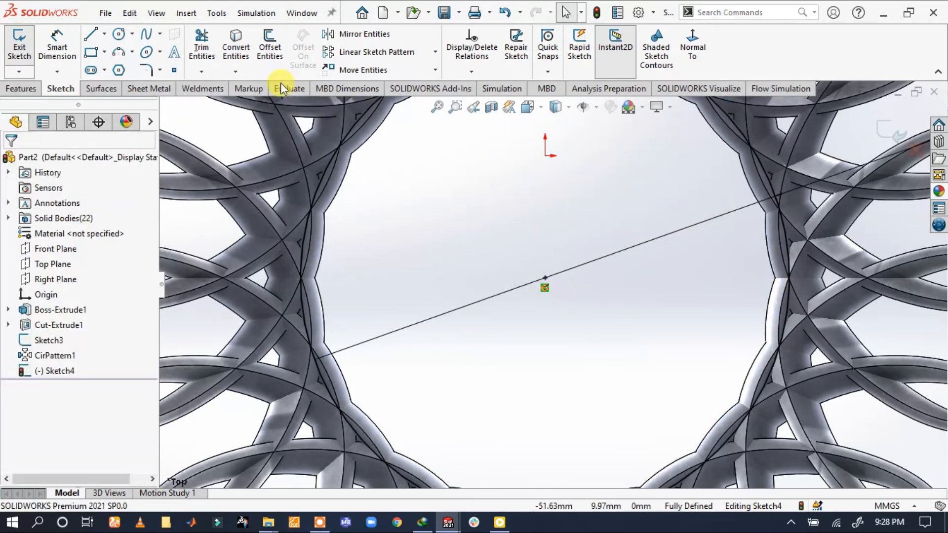
Add a sketch point inside the circle and make it concentric with the circle
click(173, 73)
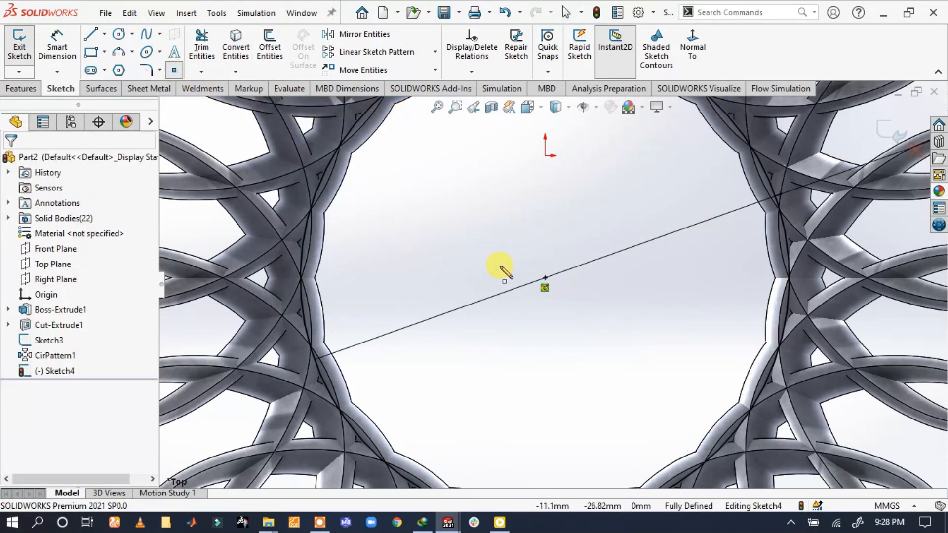
click(546, 279)
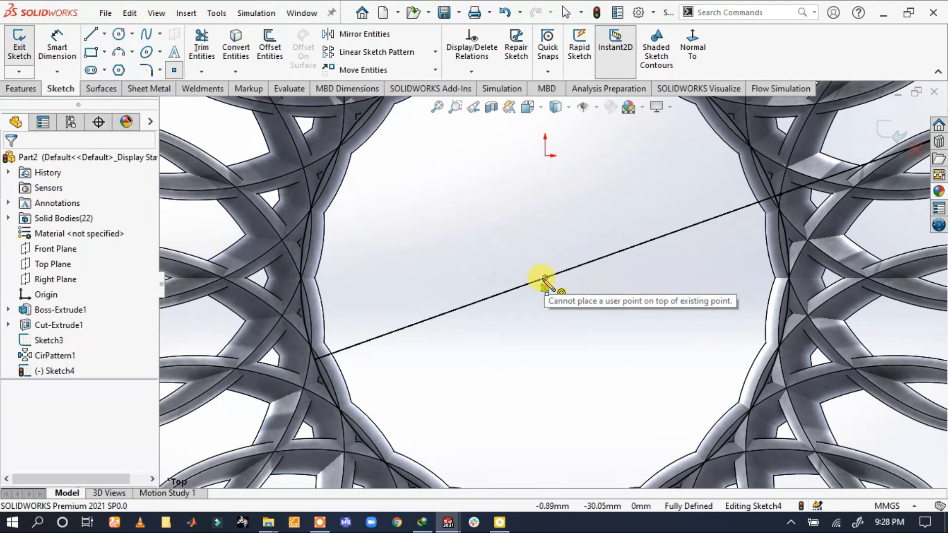
click(520, 225)
key(Escape)
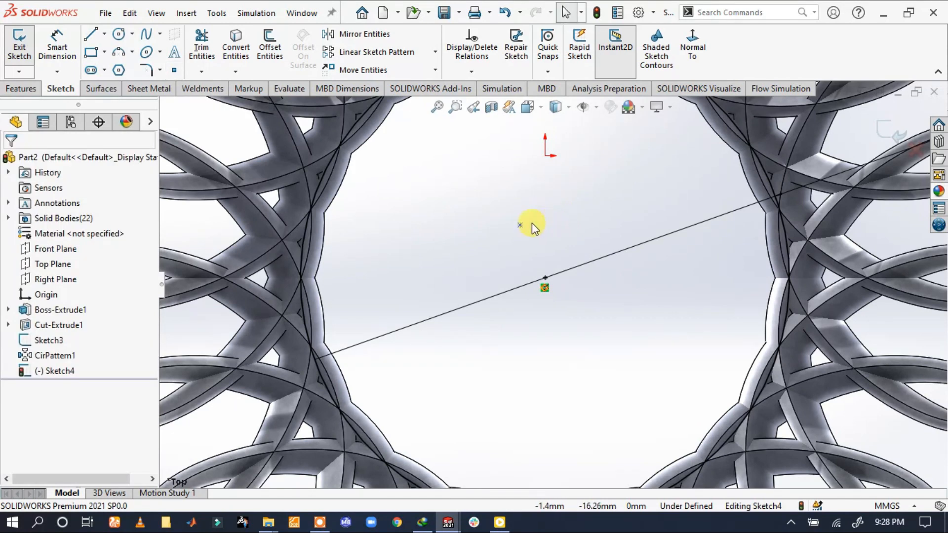
click(519, 225)
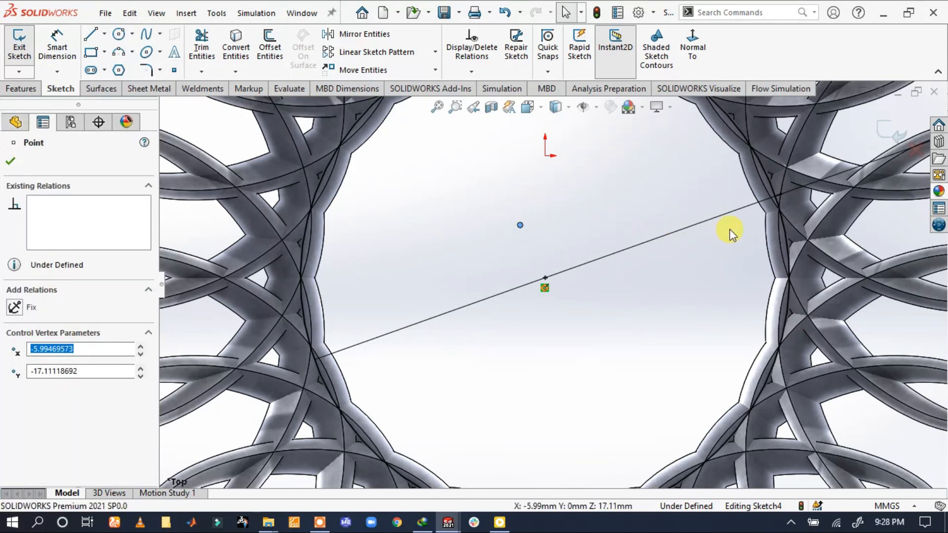
ctrl+click(780, 224)
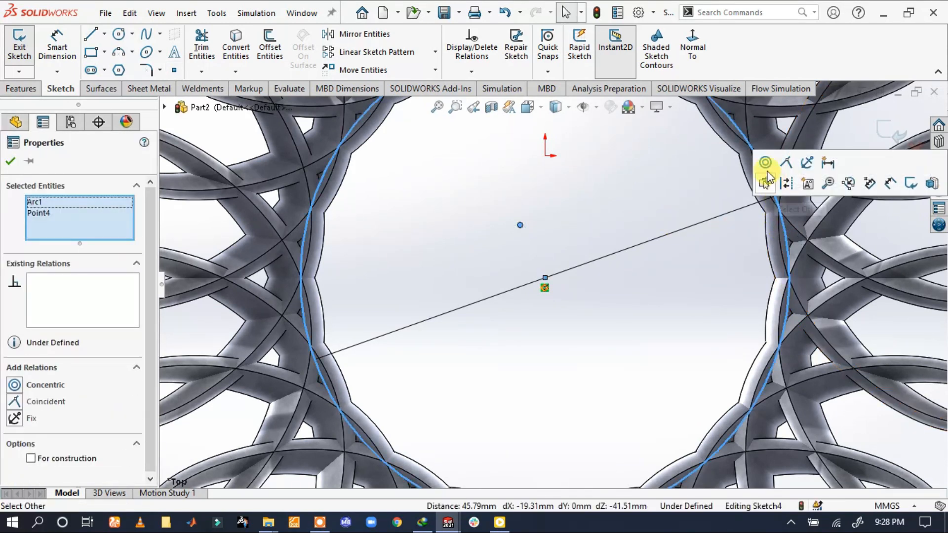
click(764, 164)
key(Escape)
key(f)
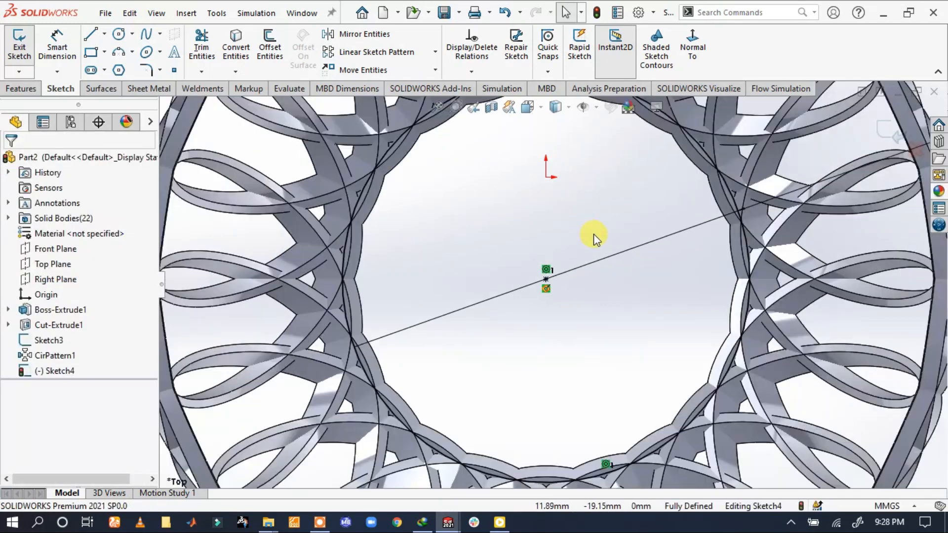
Set up a boss extrusion of the circle starting from a 53 mm offset below the sketch plane
click(11, 87)
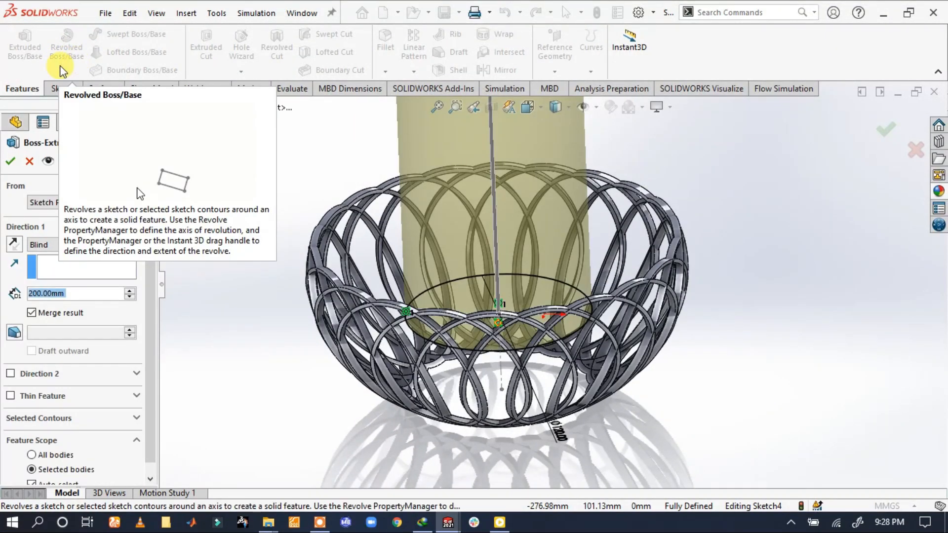
click(74, 202)
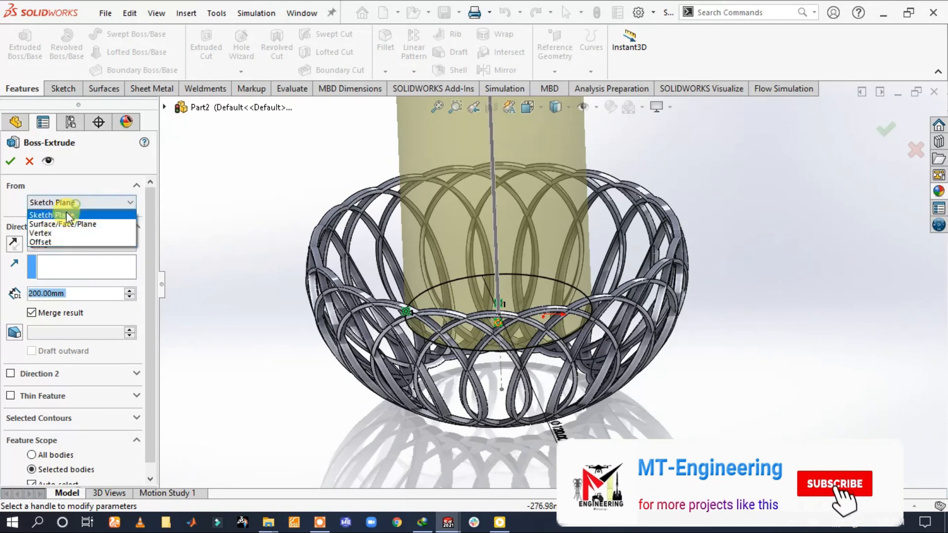
click(49, 241)
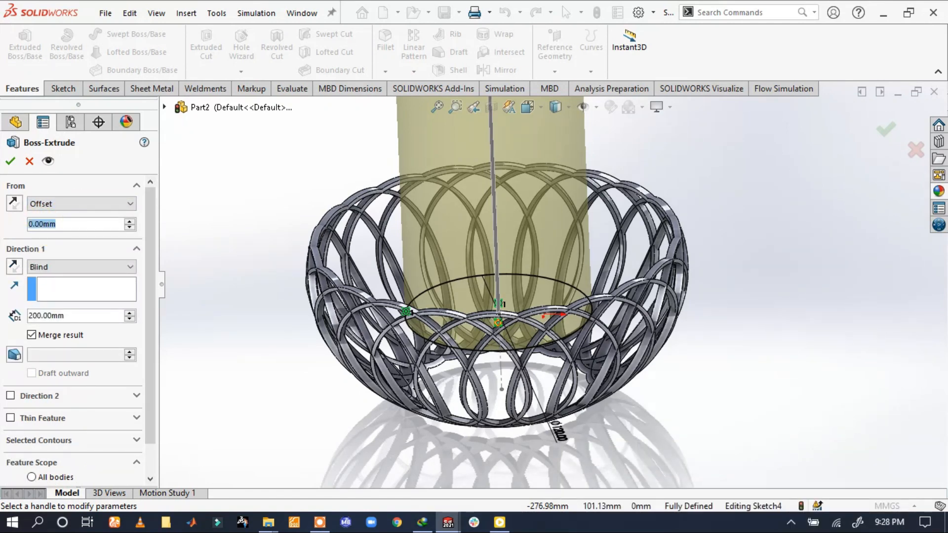
text(53)
click(254, 170)
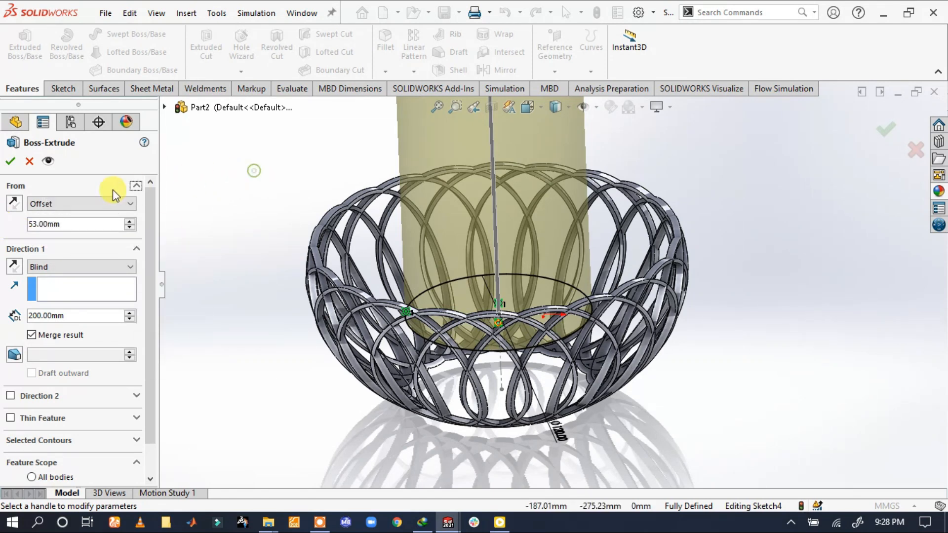
click(11, 204)
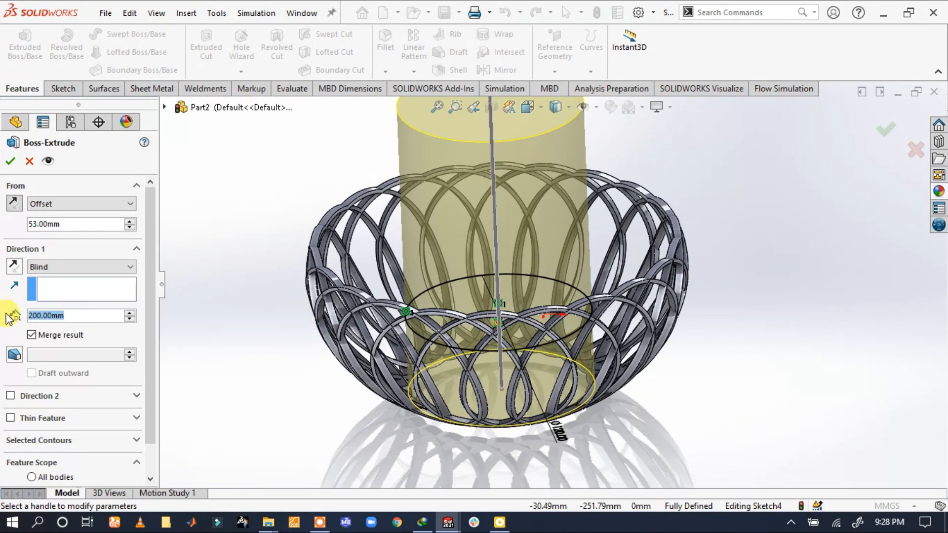
Set the extrusion depth to 5 mm and reverse its direction so it extends downward
text(5)
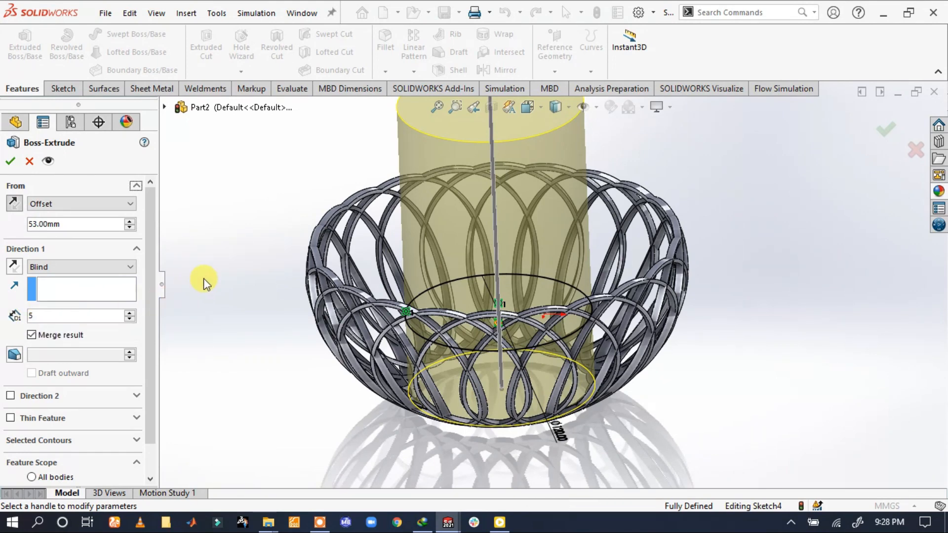
click(204, 282)
scroll(408, 341, down, 10)
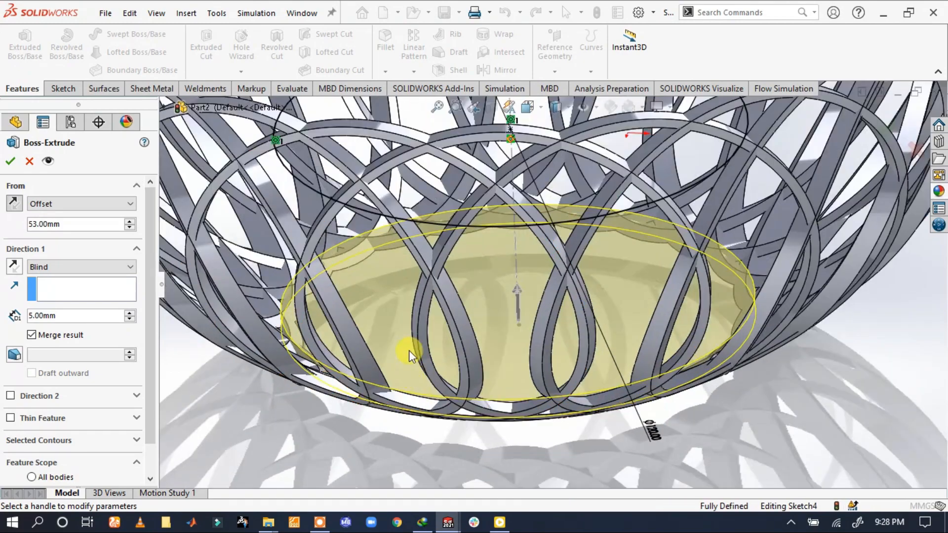
scroll(464, 398, up, 3)
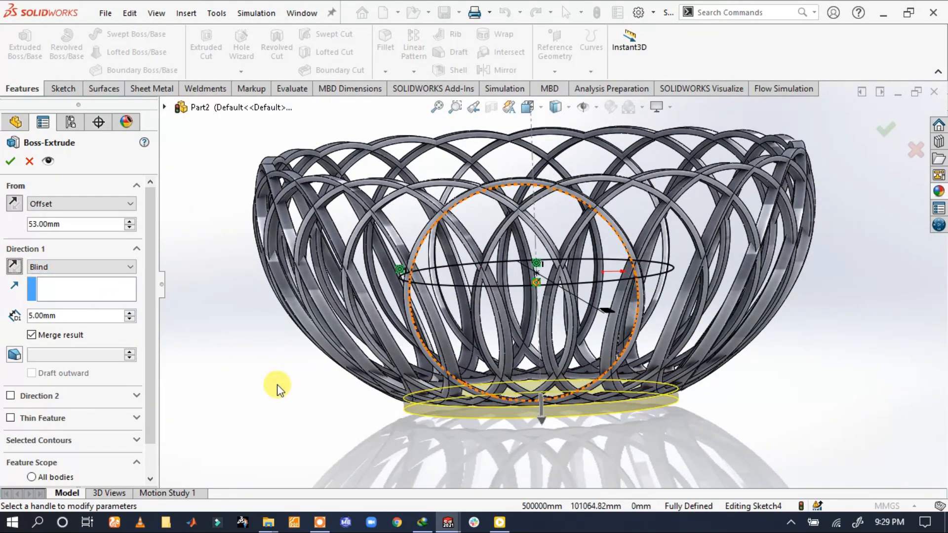
Set the extrusion's start offset to 50 mm and create the basket's base disc
scroll(512, 394, down, 3)
middle_drag(512, 393, 494, 390)
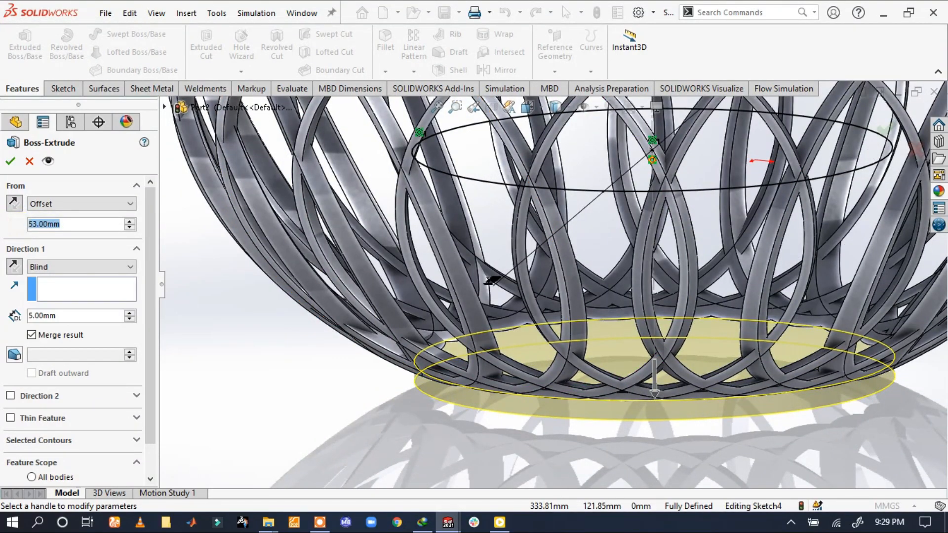
text(50)
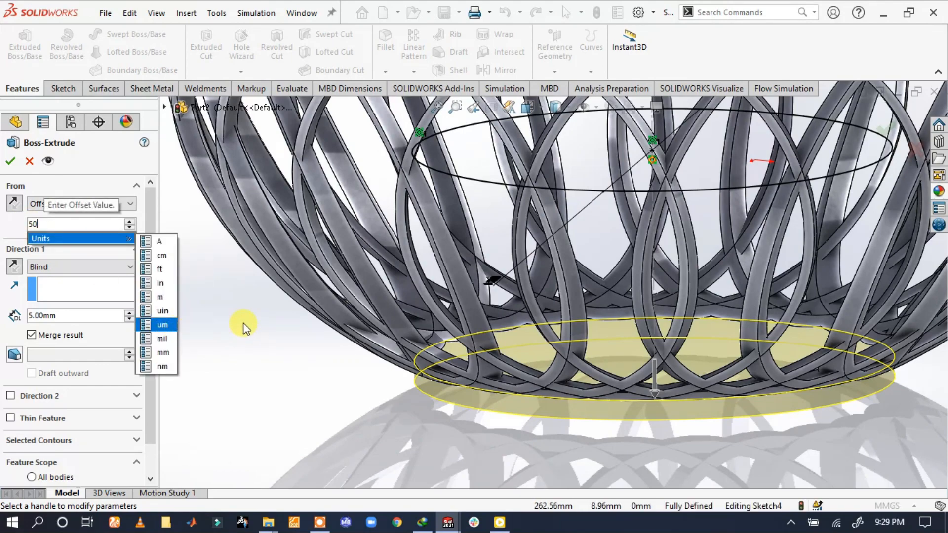
key(Return)
scroll(574, 372, down, 2)
middle_drag(574, 371, 533, 355)
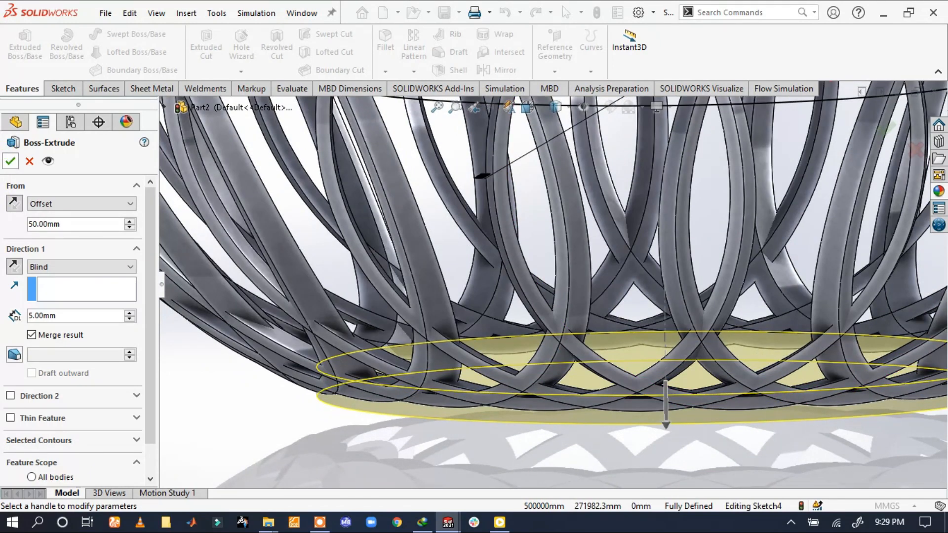
click(10, 161)
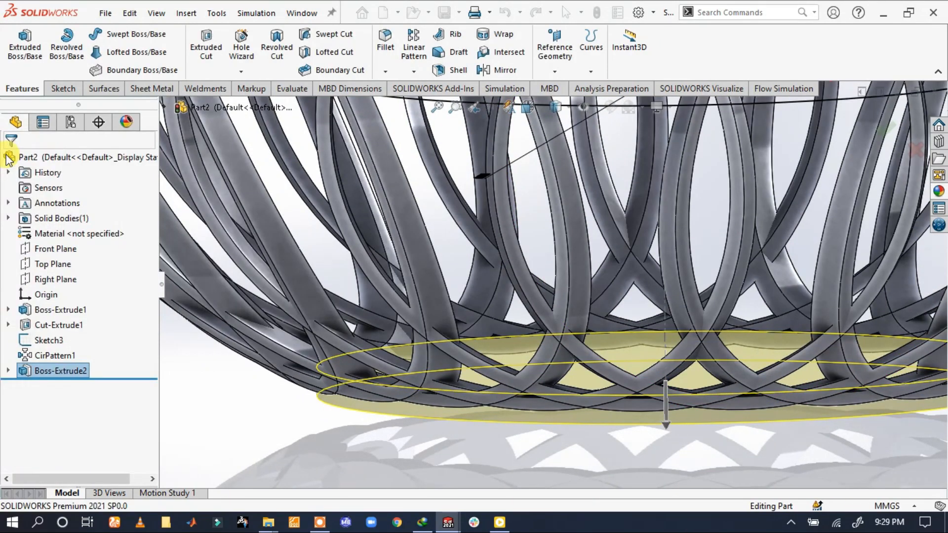
Create a reference plane offset 50 mm above the Top Plane
scroll(501, 395, up, 7)
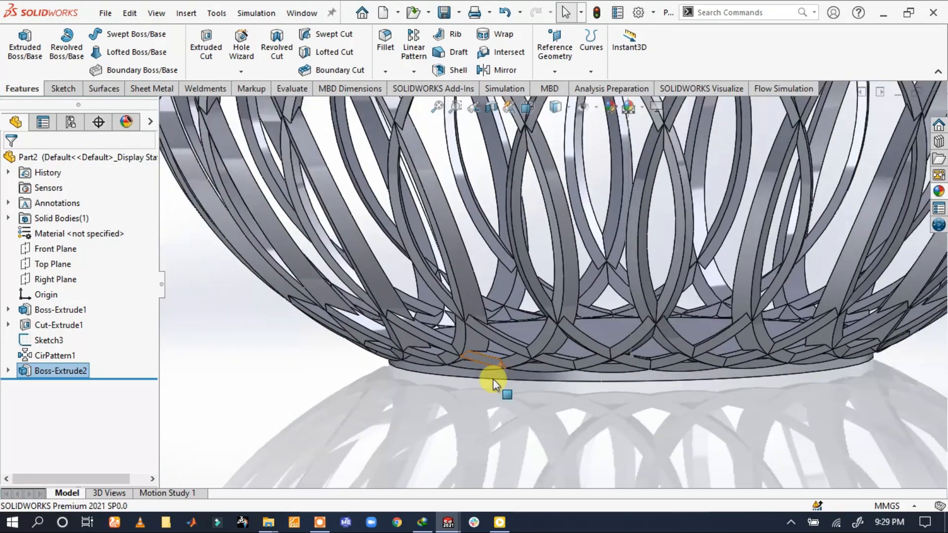
middle_drag(565, 281, 614, 259)
scroll(614, 258, up, 5)
scroll(614, 216, down, 5)
scroll(574, 228, up, 4)
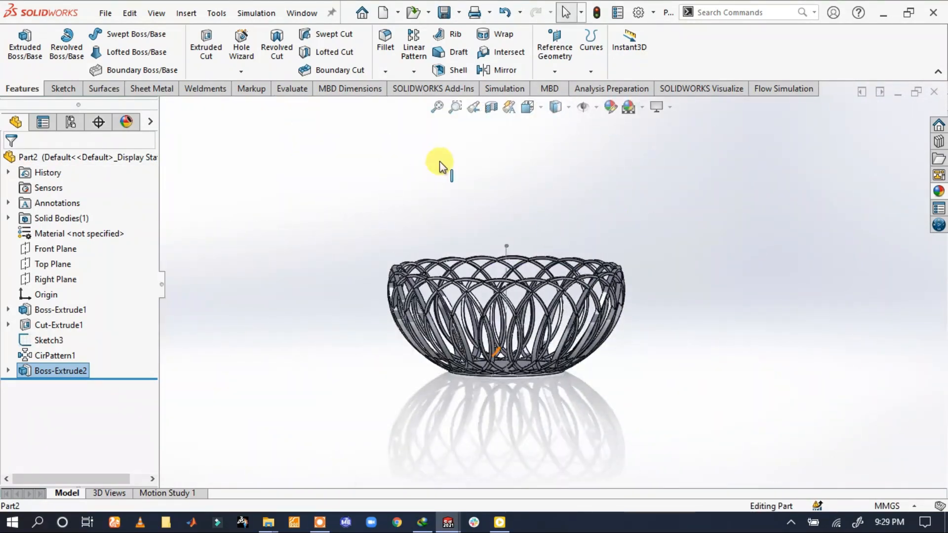
click(59, 266)
click(559, 73)
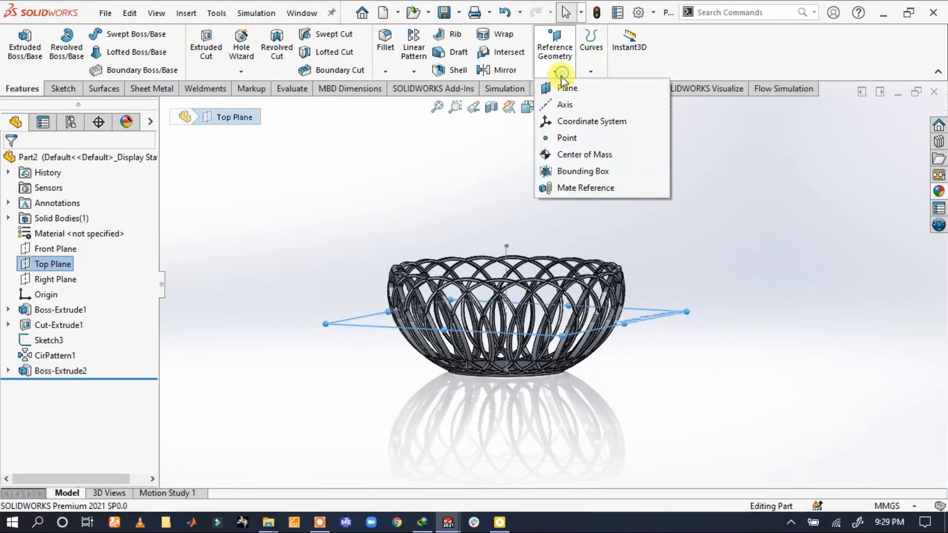
click(563, 87)
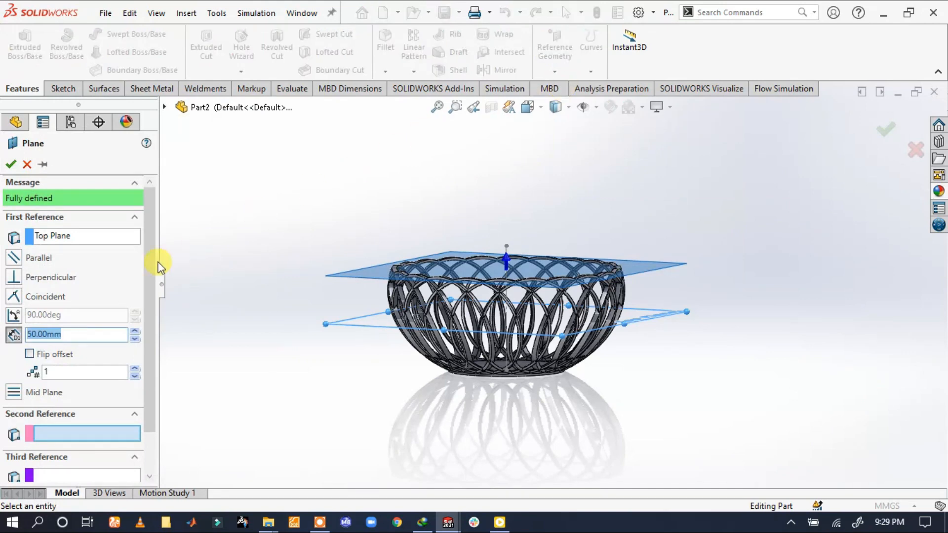
click(11, 165)
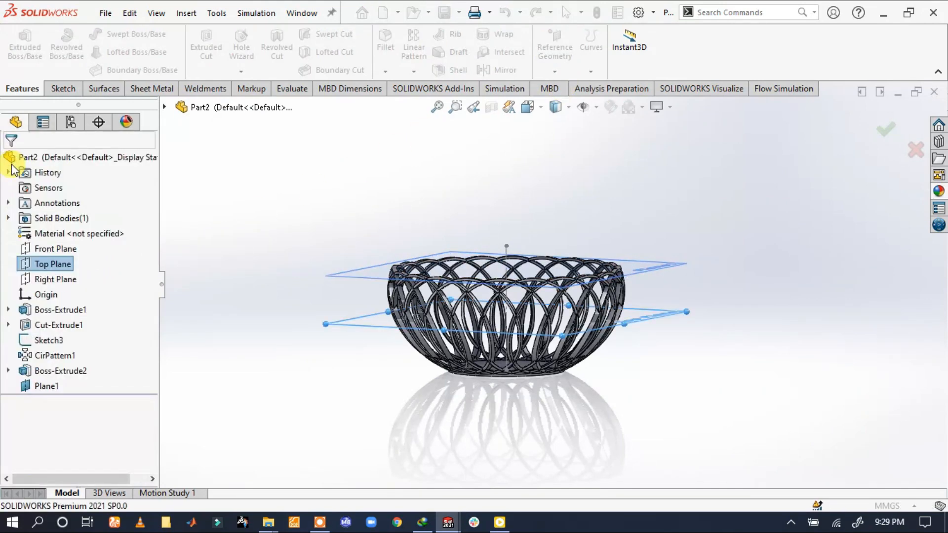
Sketch a circle of about 116 mm radius on the 50 mm offset plane, centred on the basket's axis and following the rim
click(48, 90)
click(19, 48)
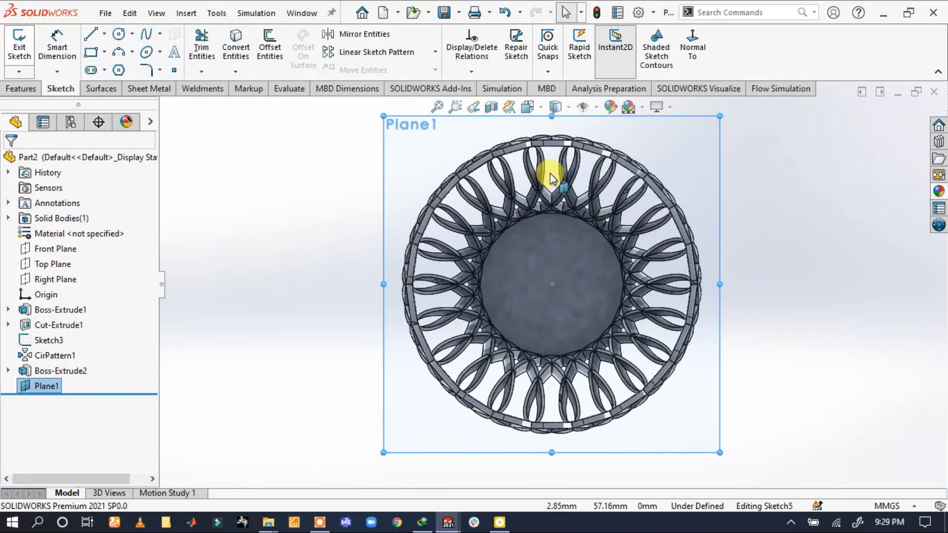
click(119, 34)
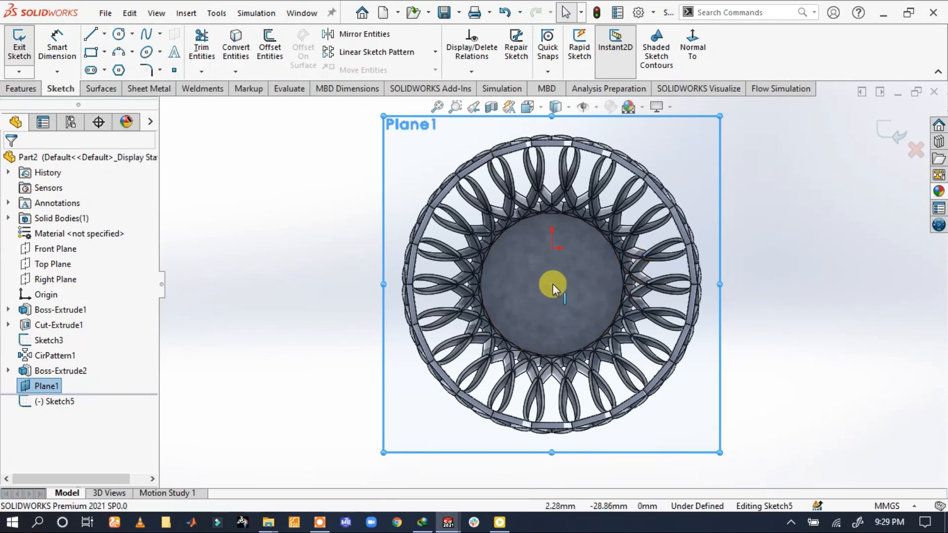
click(118, 34)
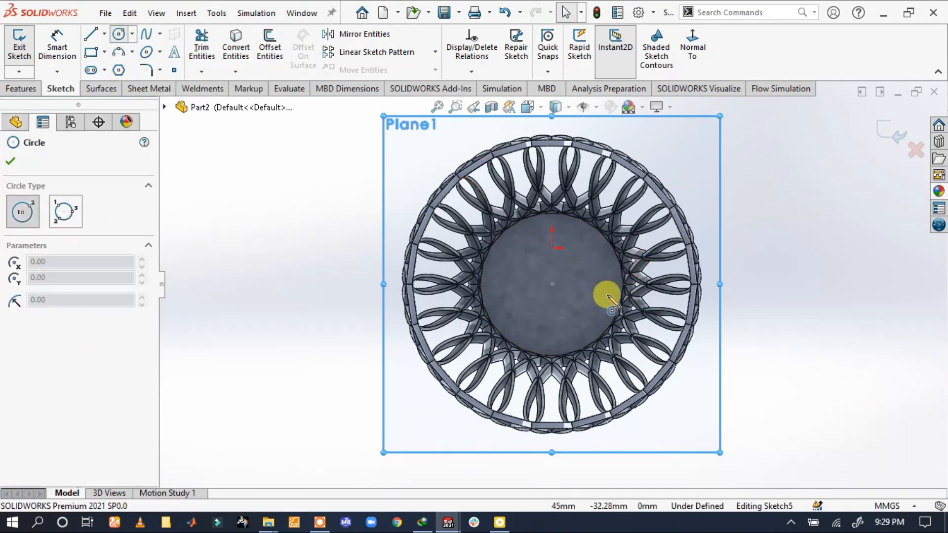
click(552, 284)
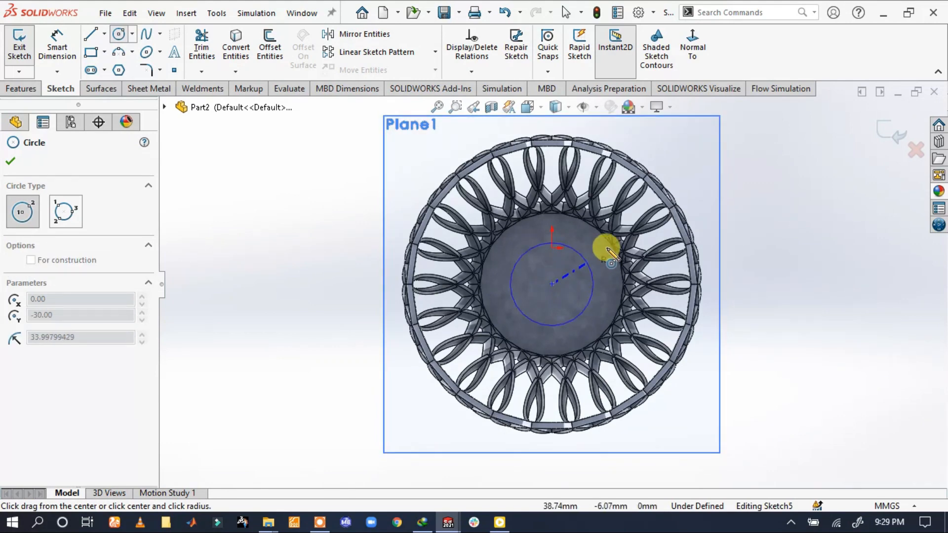
scroll(642, 193, down, 5)
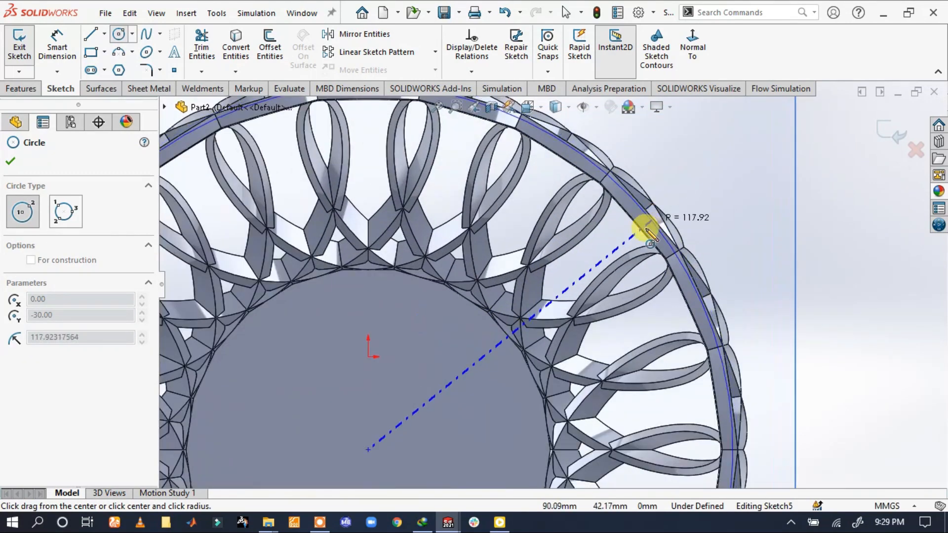
click(648, 223)
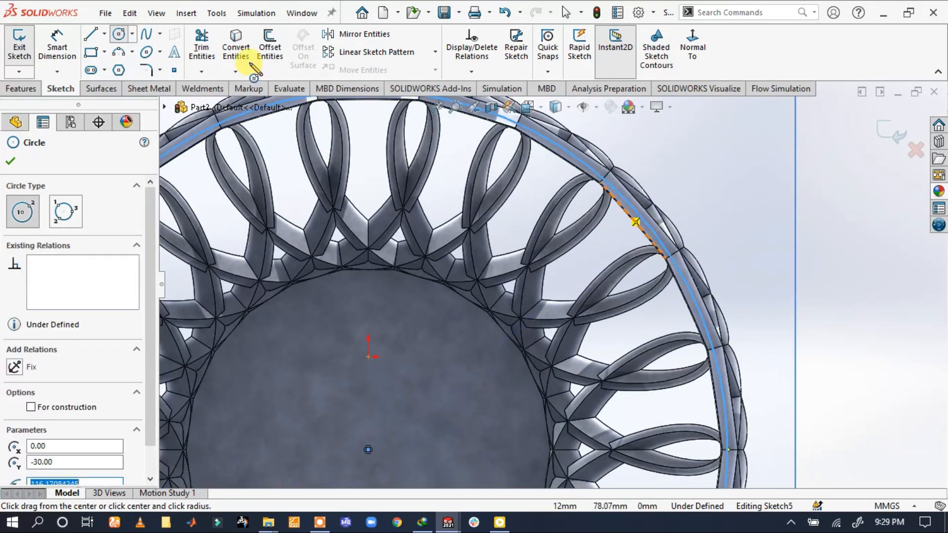
Dimension the rim circle's diameter at 130 mm
click(58, 47)
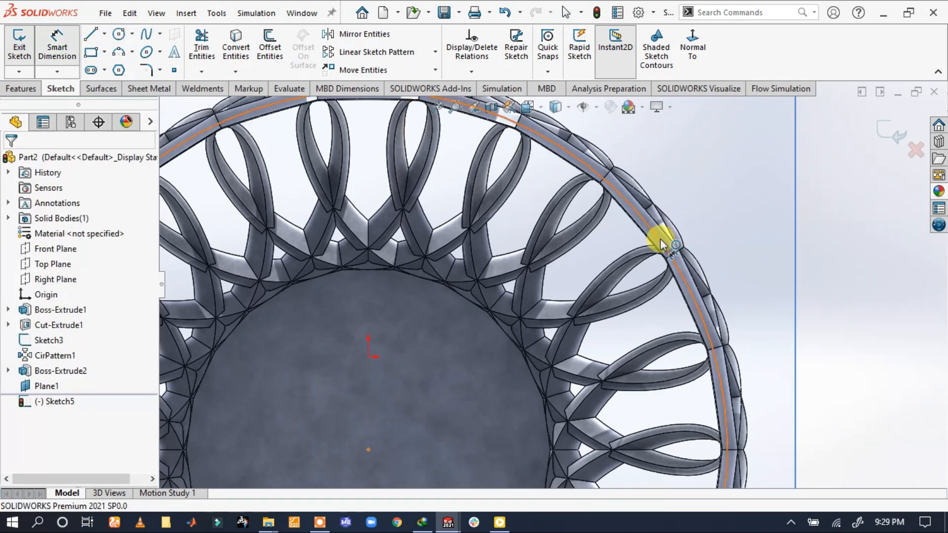
click(788, 218)
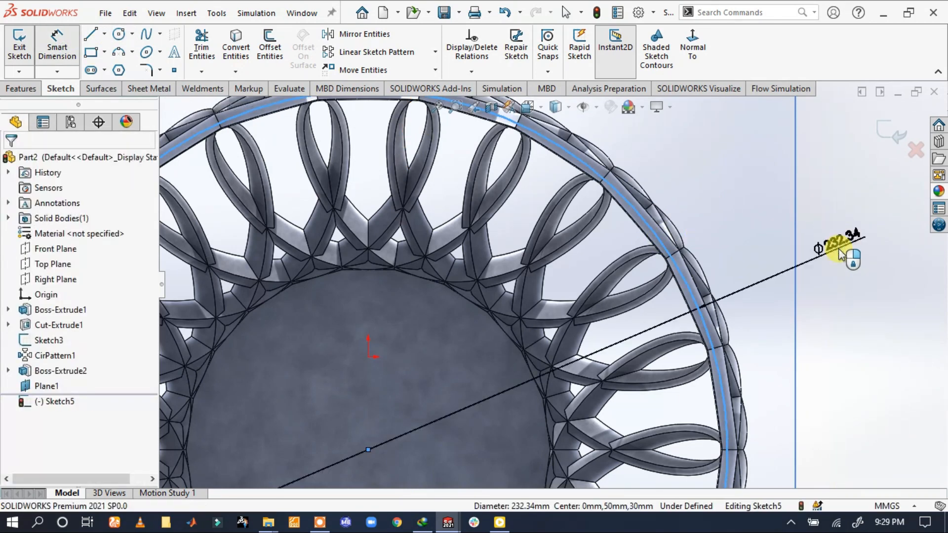
click(839, 254)
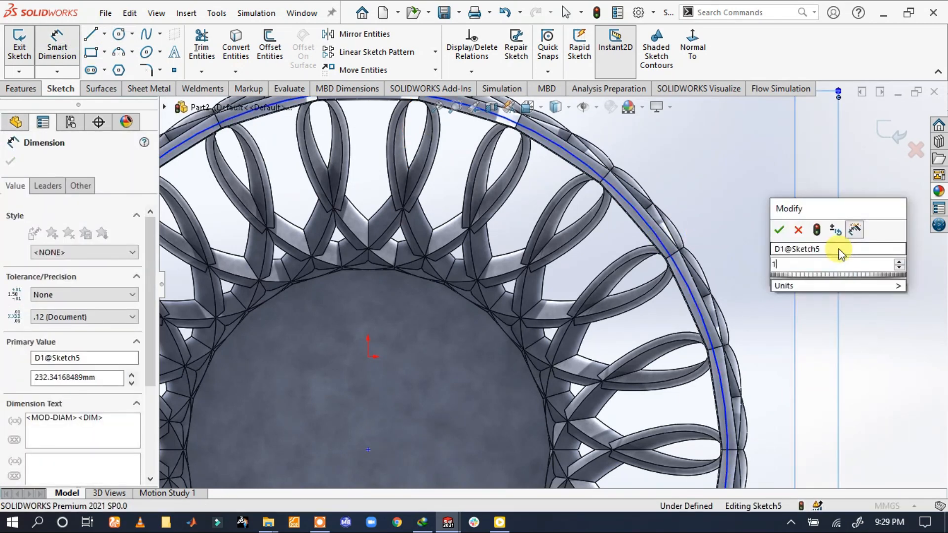
text(130)
key(Escape)
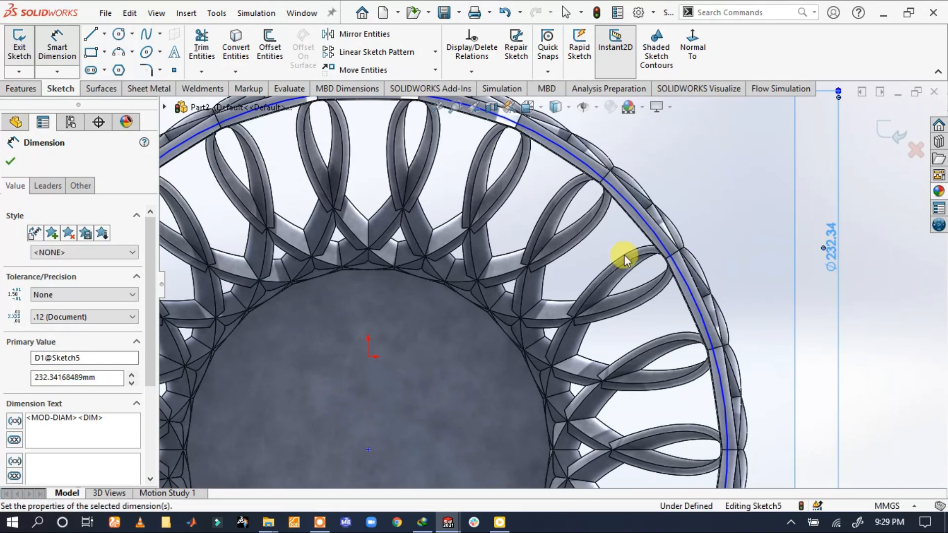
key(Escape)
scroll(477, 344, up, 2)
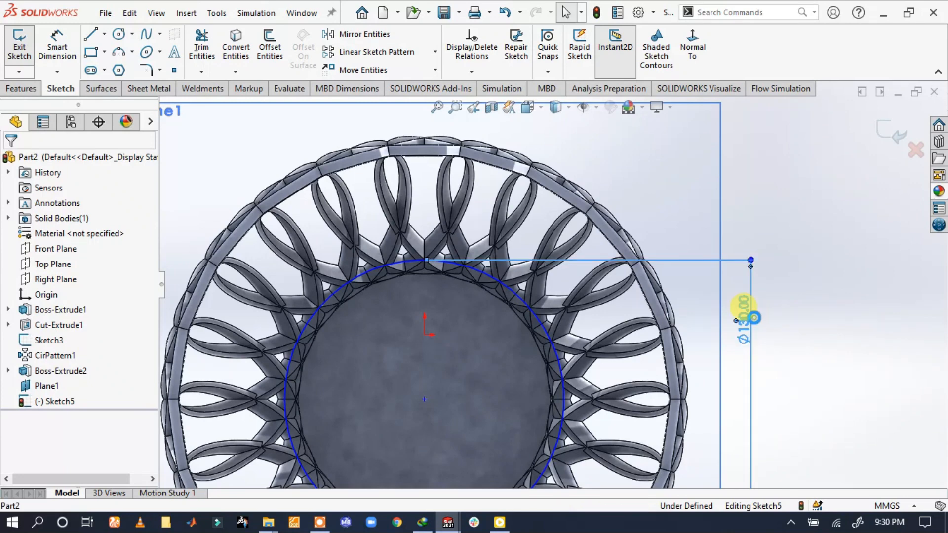
Set the rim circle's diameter to 230 mm
double_click(744, 309)
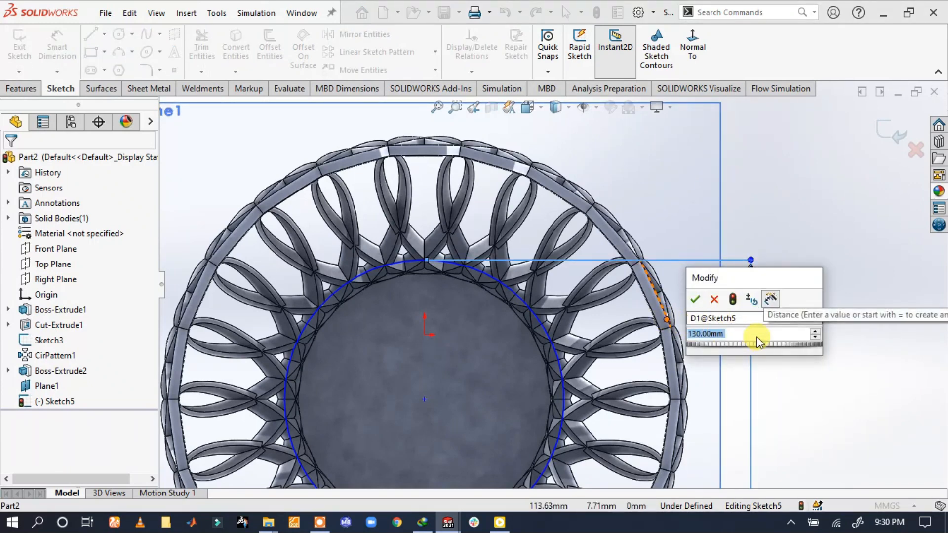
text(230)
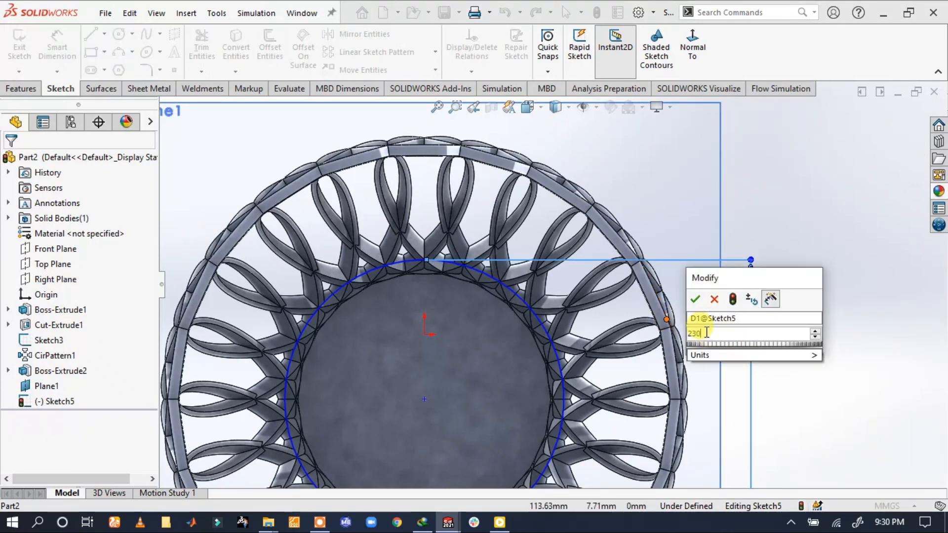
key(Escape)
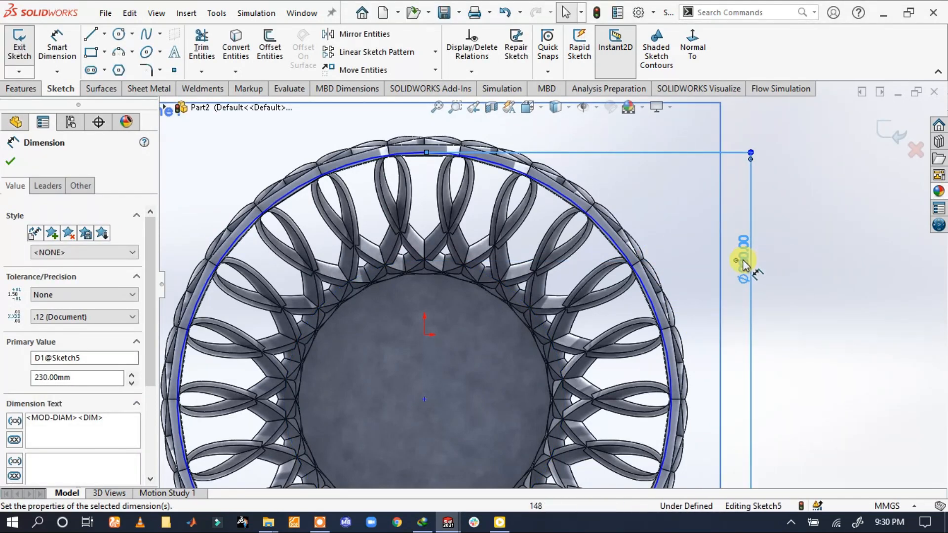
Set the rim circle's diameter to 232 mm
double_click(744, 262)
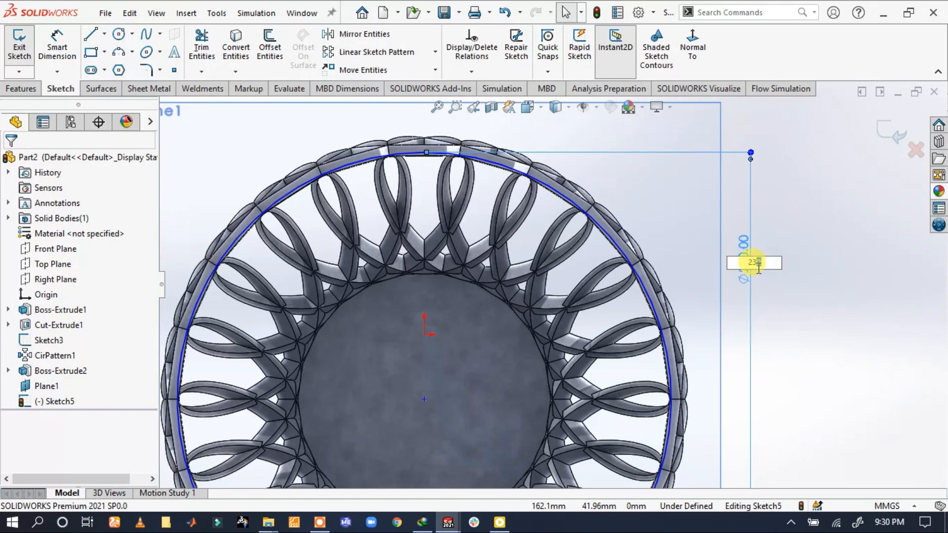
text(232)
click(767, 266)
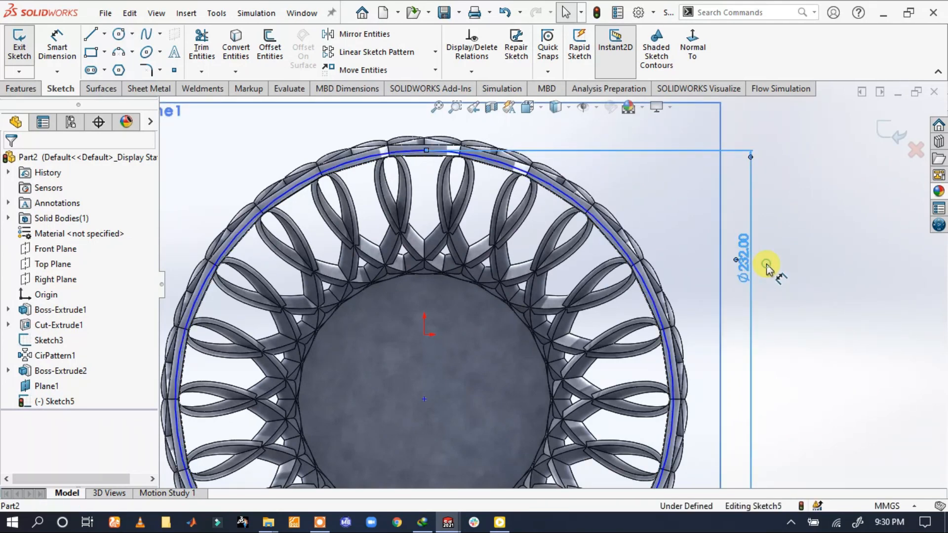
key(Escape)
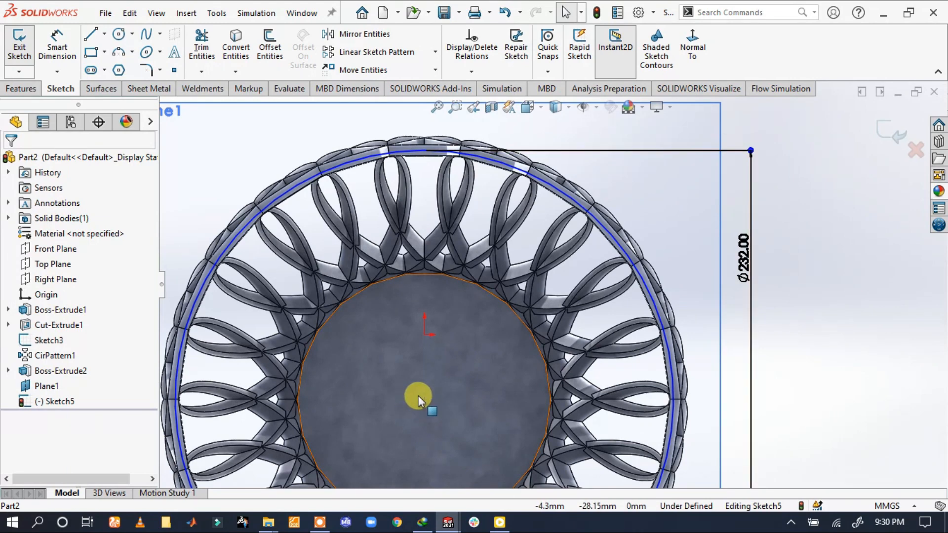
Add a pierce relation between the rim circle's centre and the basket's vertical axis line in Sketch3, and finish the sketch
drag(425, 397, 436, 383)
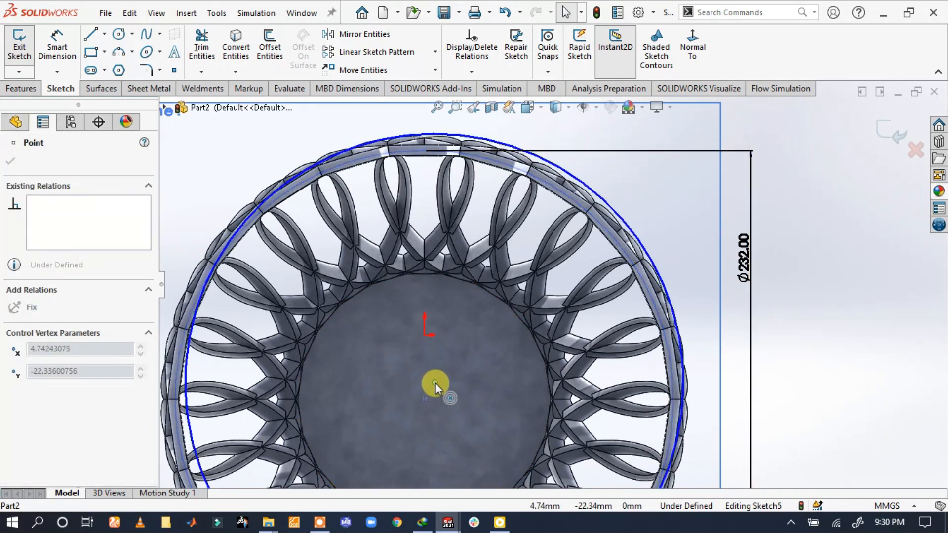
ctrl+click(424, 399)
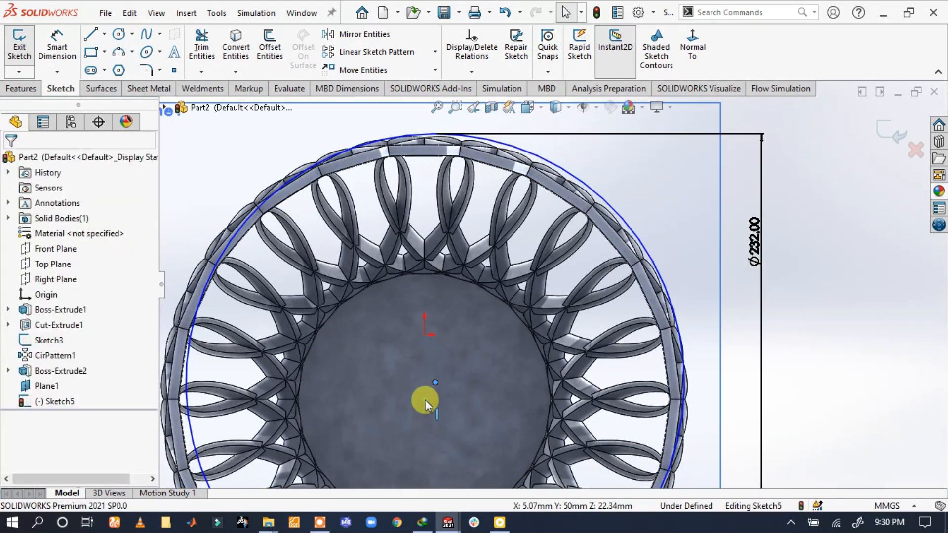
click(467, 337)
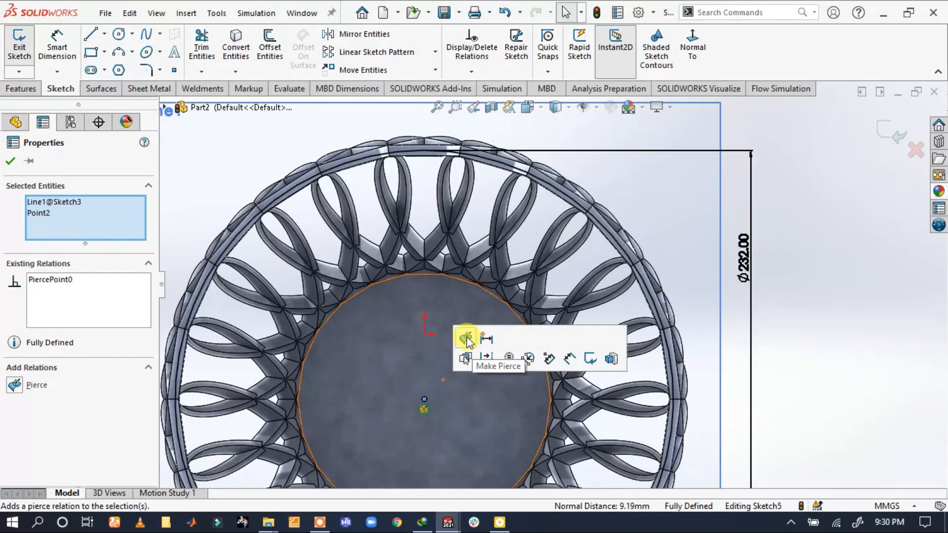
click(922, 341)
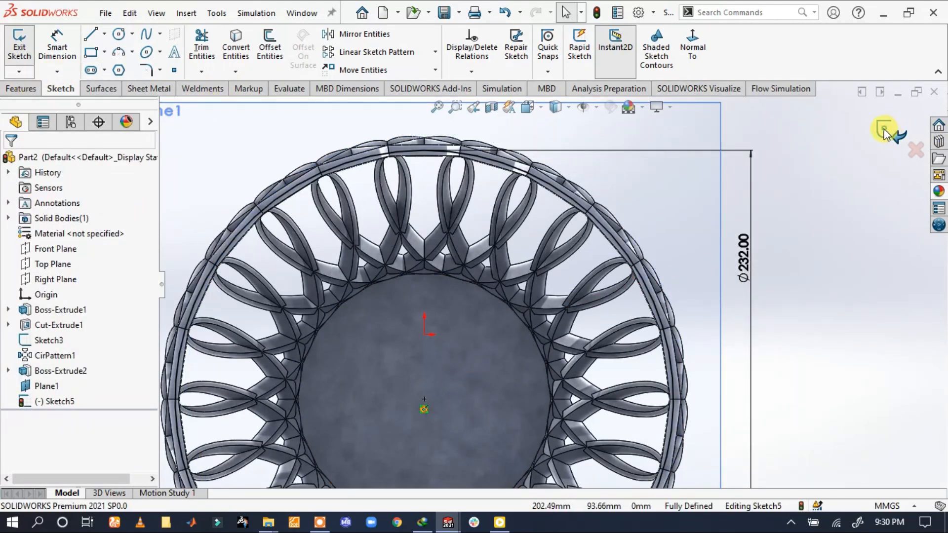
click(873, 132)
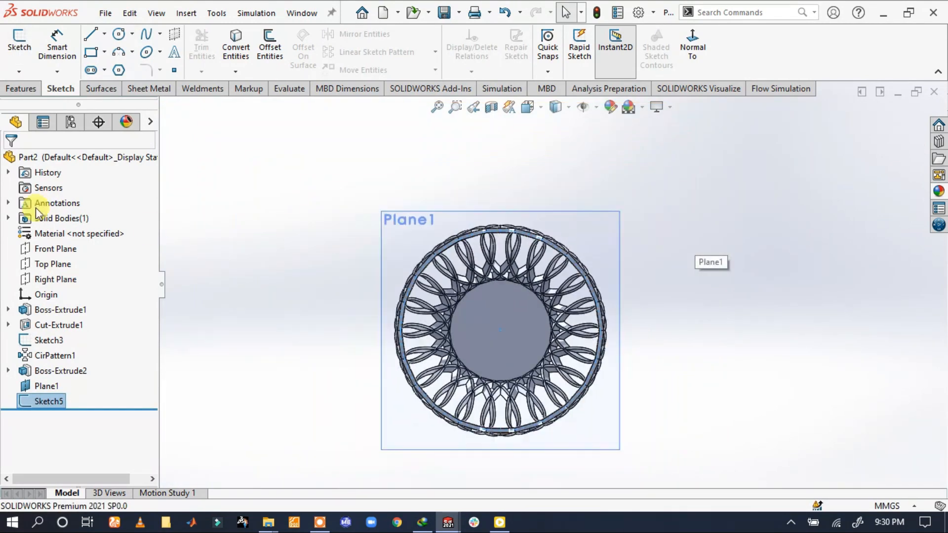
Start a new sketch on the Right Plane and hide Plane1
click(49, 264)
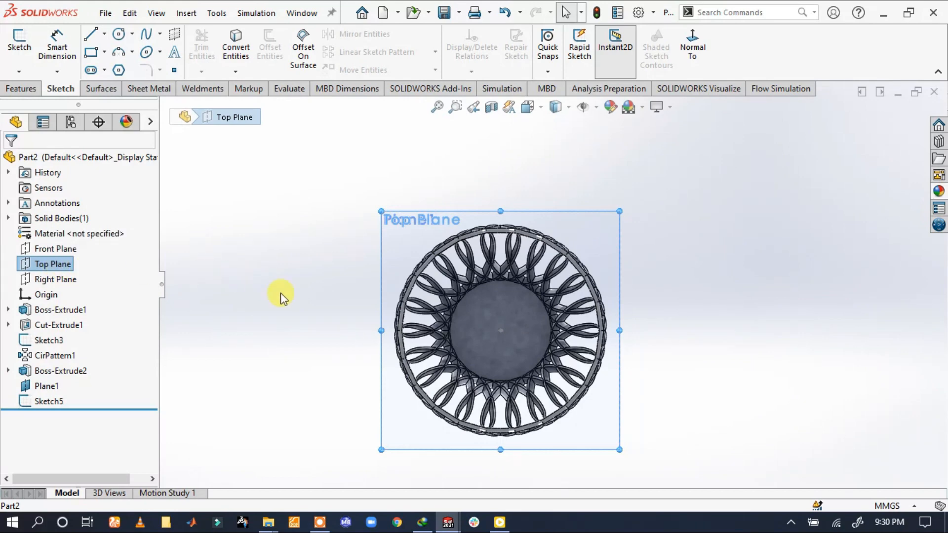
middle_drag(281, 295, 313, 120)
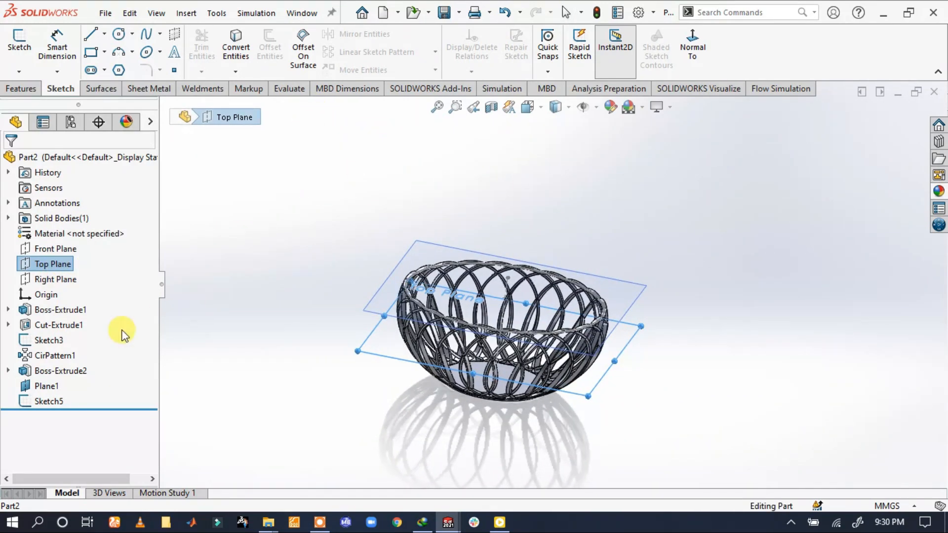
click(47, 279)
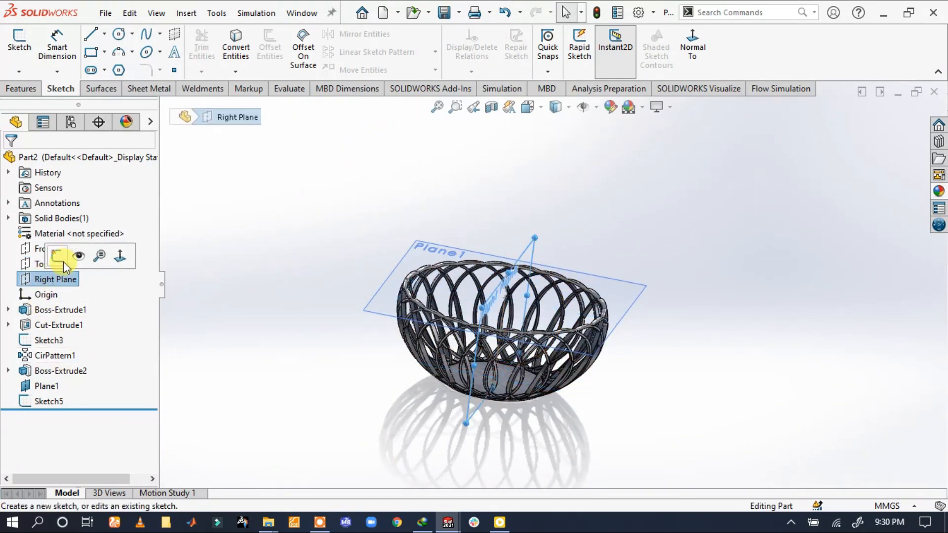
click(59, 255)
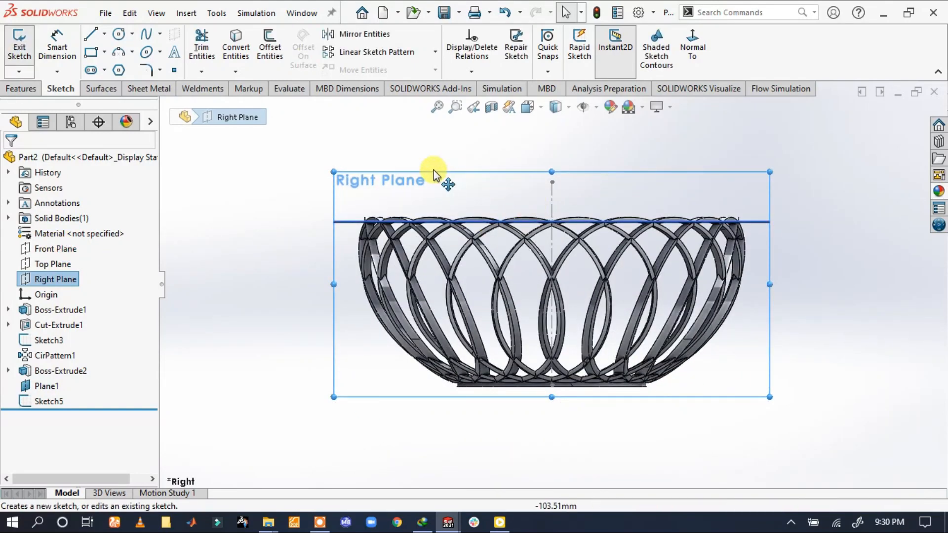
click(44, 386)
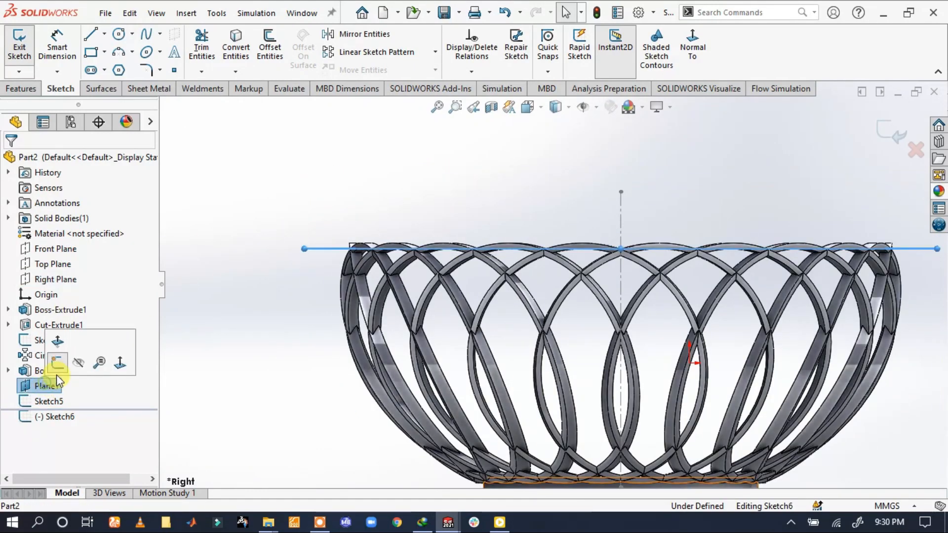
click(79, 363)
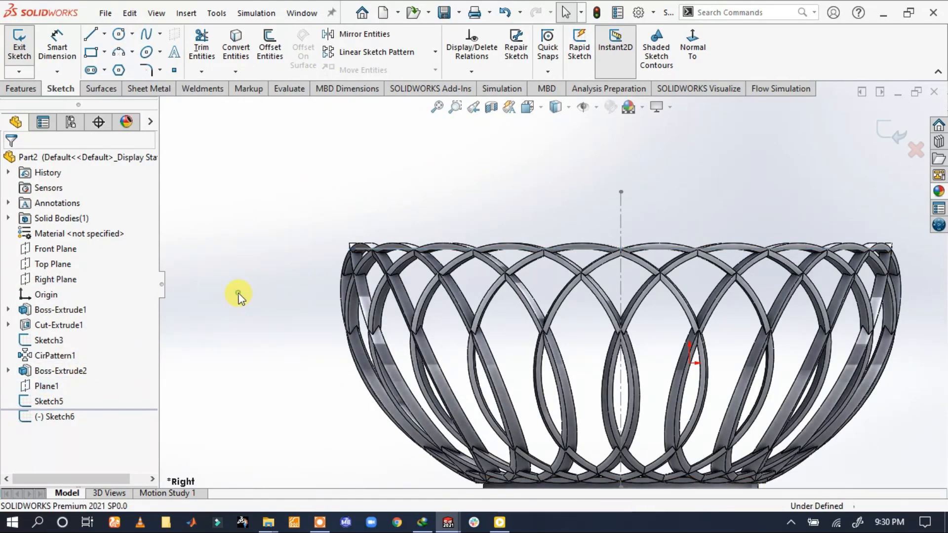
Sketch a six-sided inscribed-circle polygon at the basket's rim, level with Plane1, and dimension its inner circle at 14 mm diameter
scroll(419, 233, down, 2)
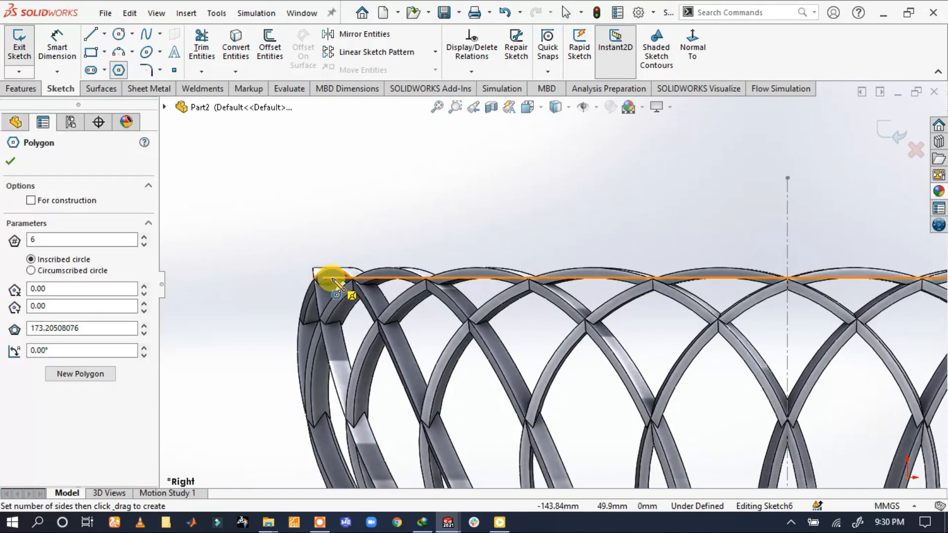
click(332, 219)
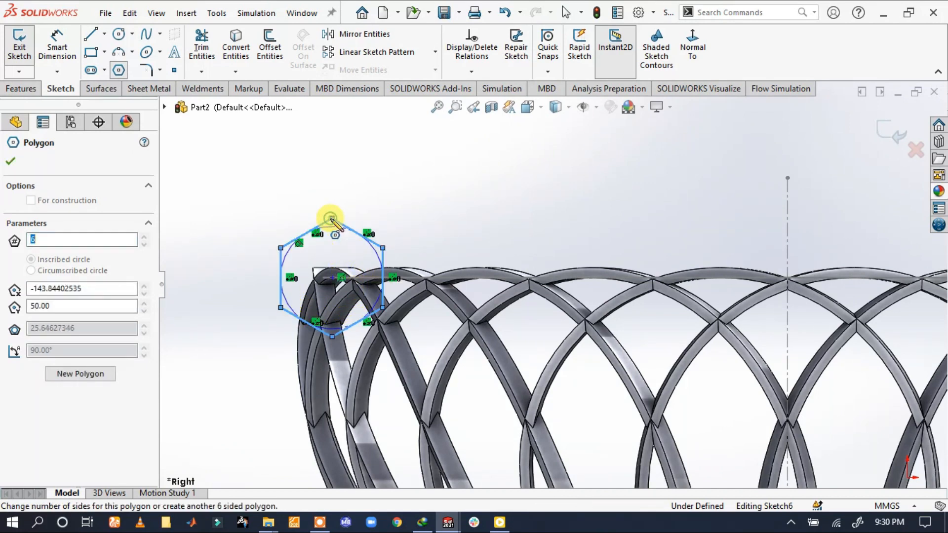
click(56, 47)
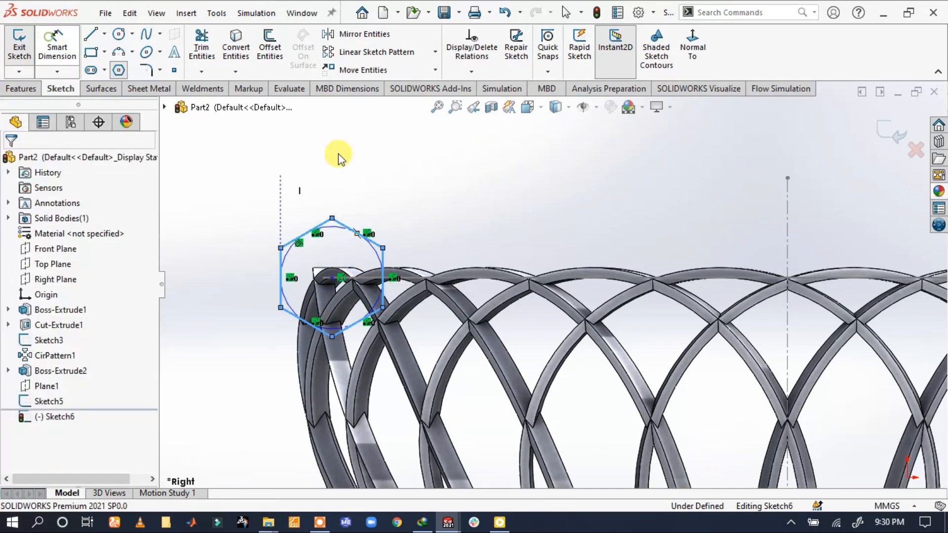
click(398, 211)
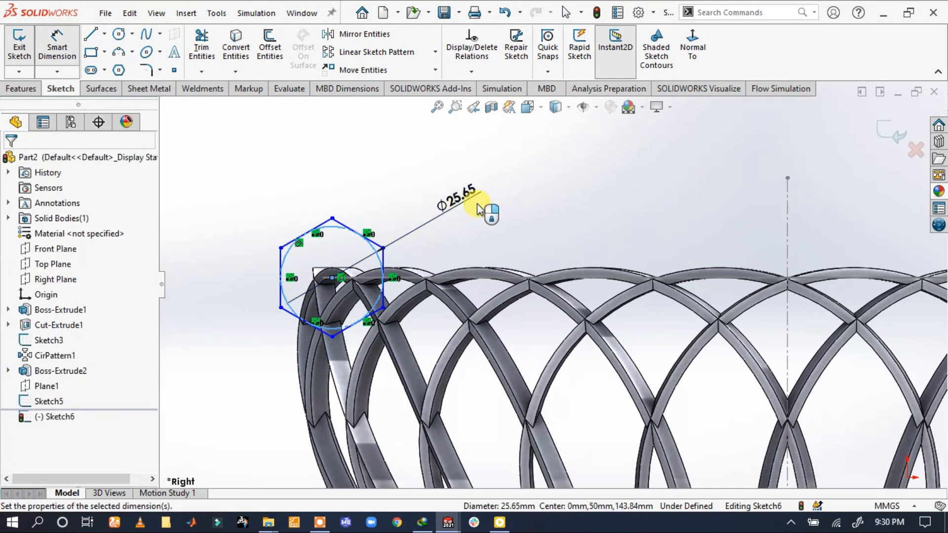
click(478, 208)
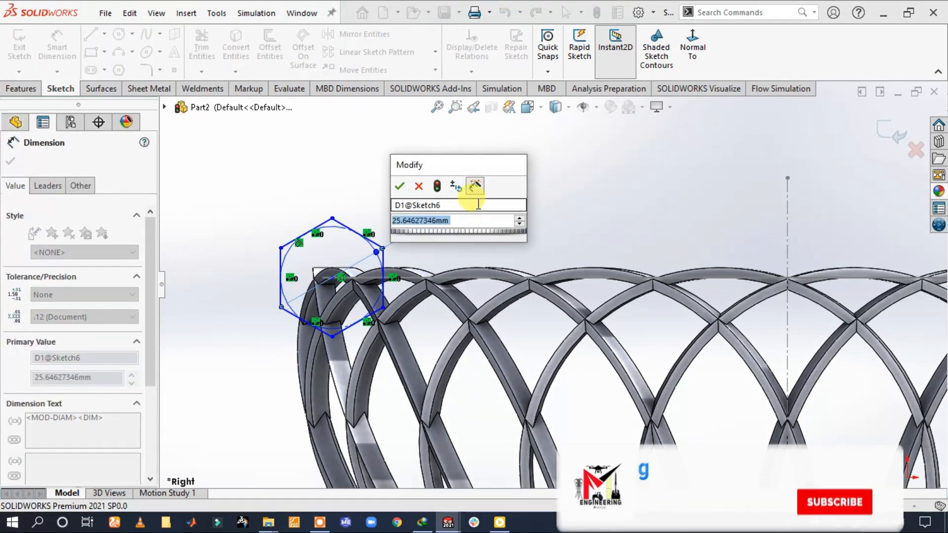
text(14)
key(Return)
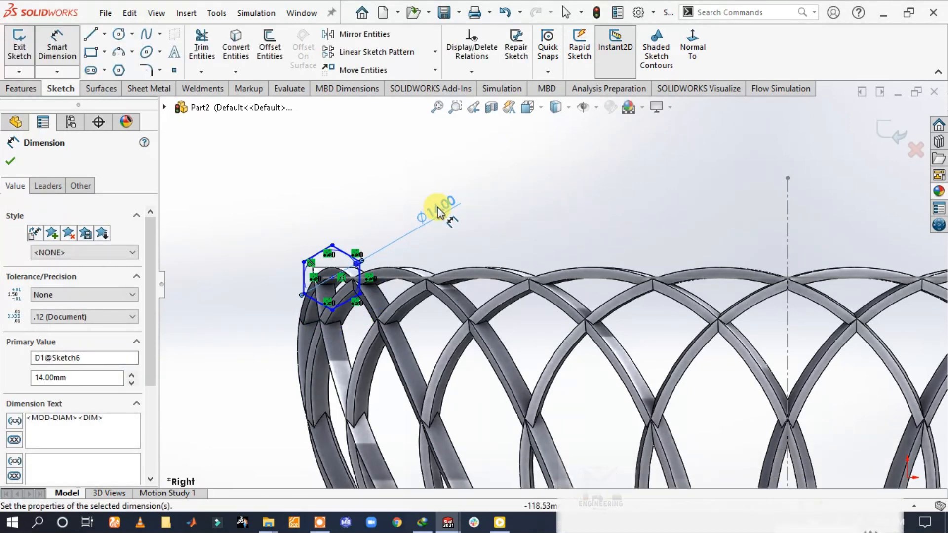
Set the diameter of the rim polygon's inner circle to 28 mm
double_click(436, 207)
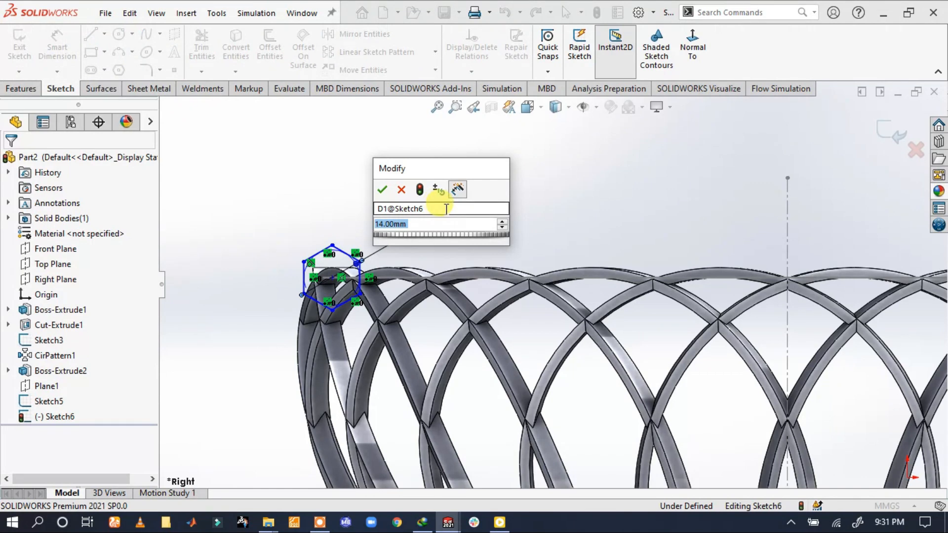
text(14)
key(Return)
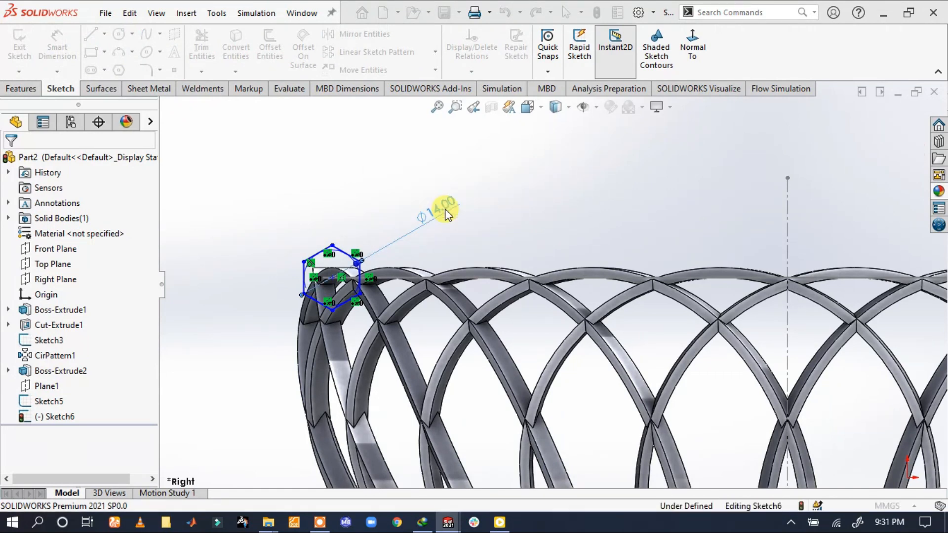
click(277, 193)
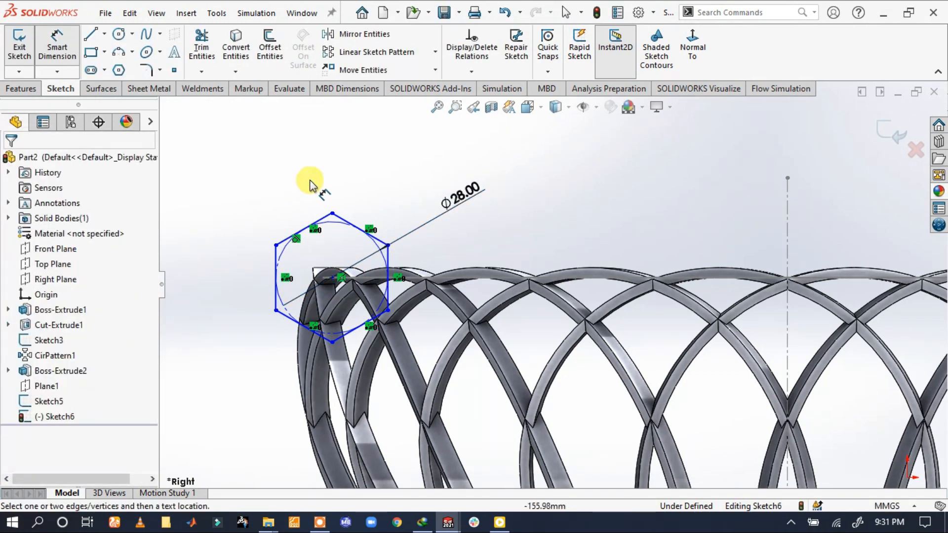
key(Escape)
Try adding a Fix relation to the polygon's inner circle, and undo it
click(339, 221)
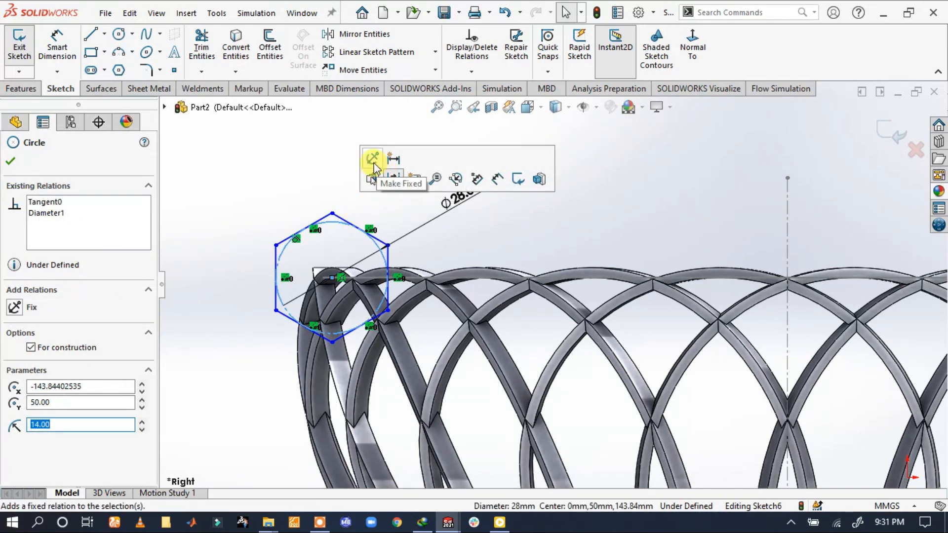
click(373, 164)
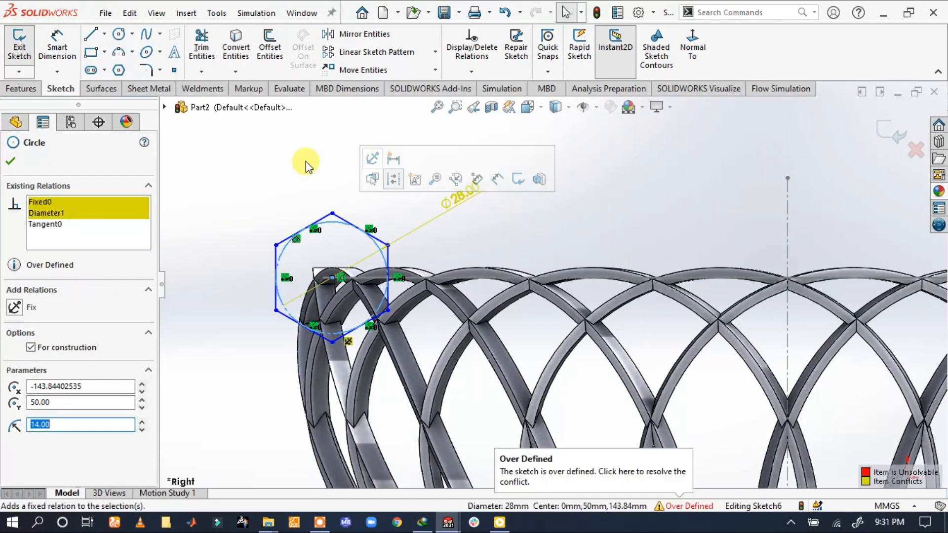
click(504, 13)
Convert the polygon's inner construction circle into regular sketch geometry
click(333, 221)
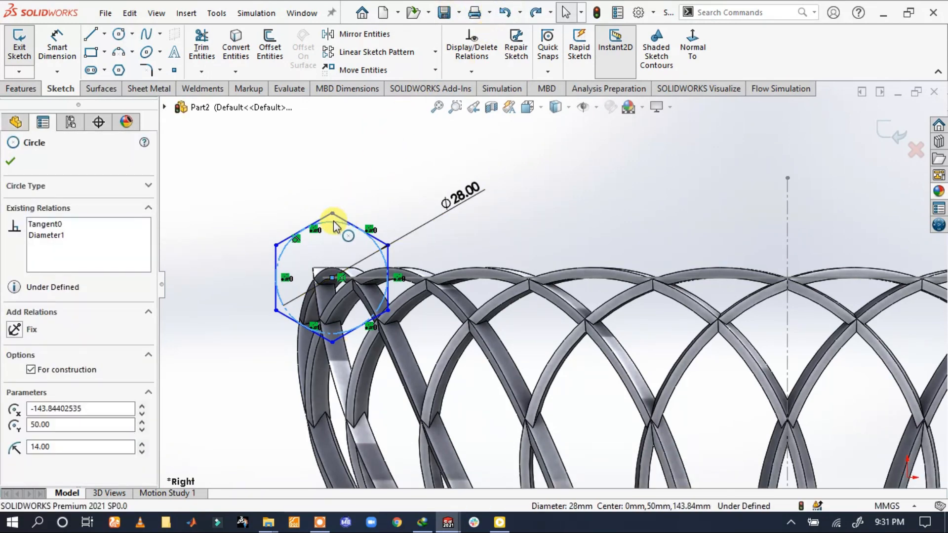
click(395, 179)
click(275, 170)
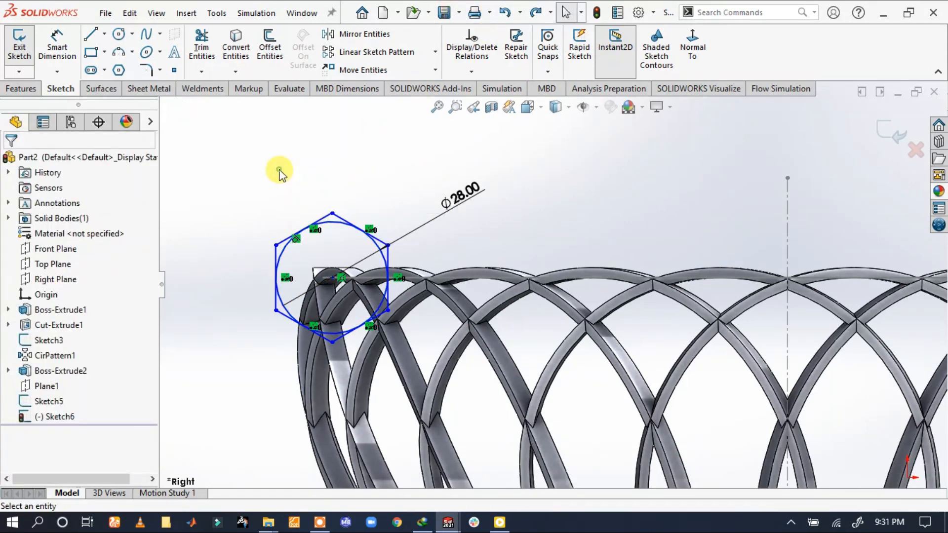
Sketch a circle centred on the polygon's top vertex and dimension it at 7 mm diameter
click(58, 50)
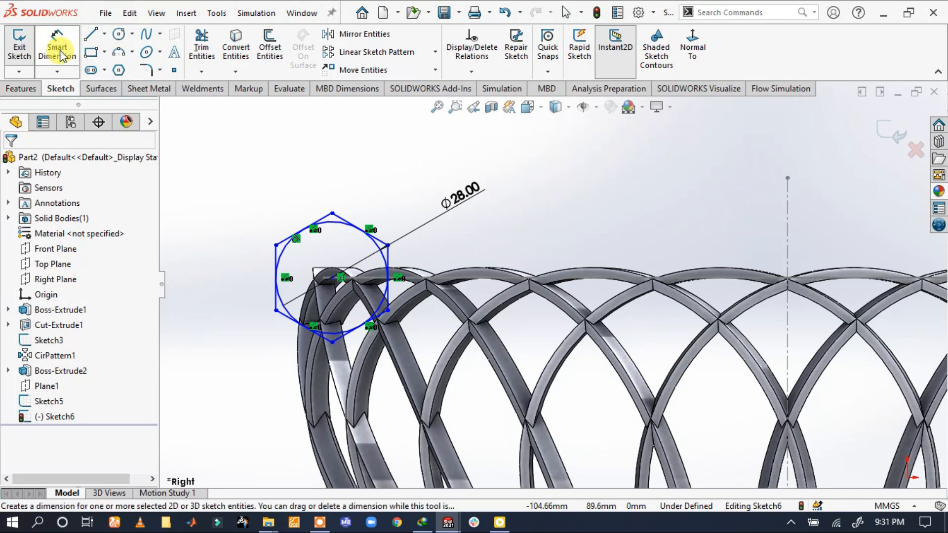
click(119, 37)
drag(332, 213, 361, 186)
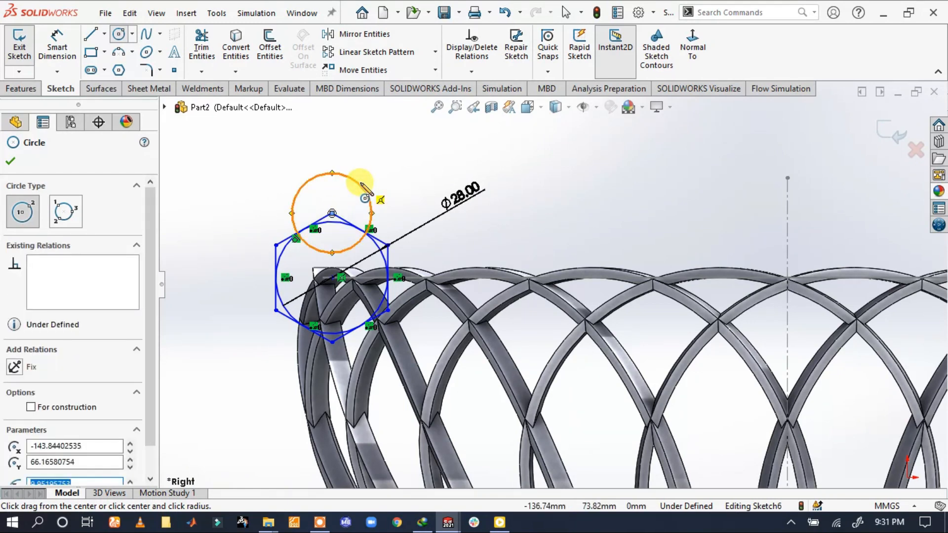
key(s)
click(402, 197)
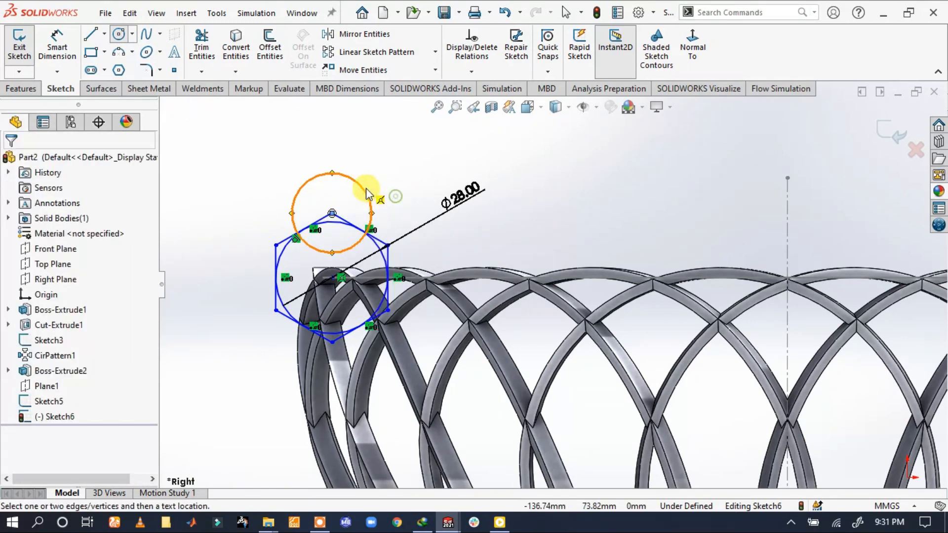
click(364, 187)
click(401, 148)
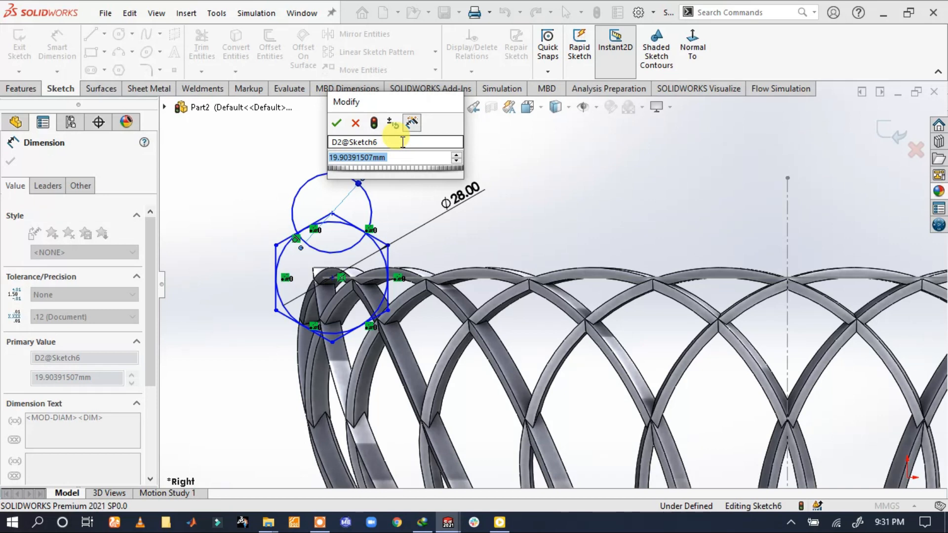
key(Return)
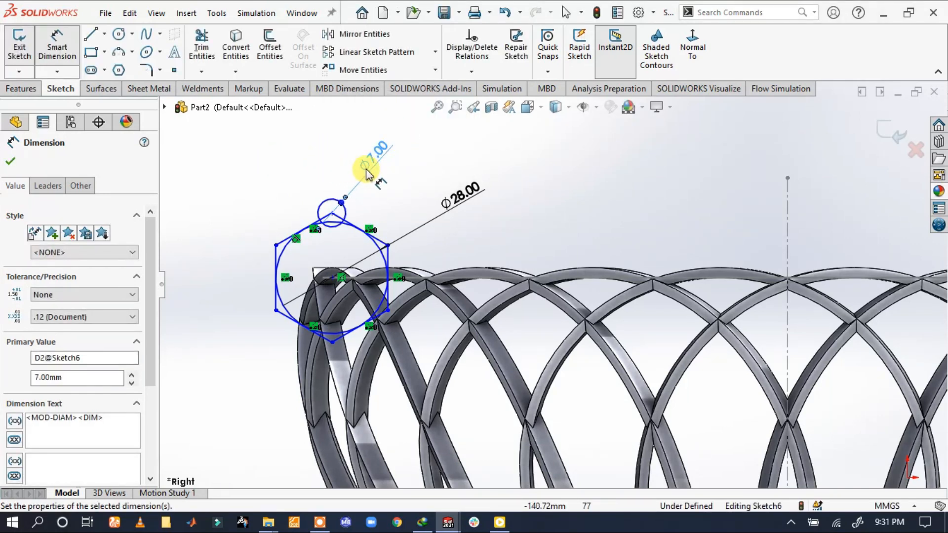
Set the diameter of the polygon's inner circle to 14 mm
double_click(456, 191)
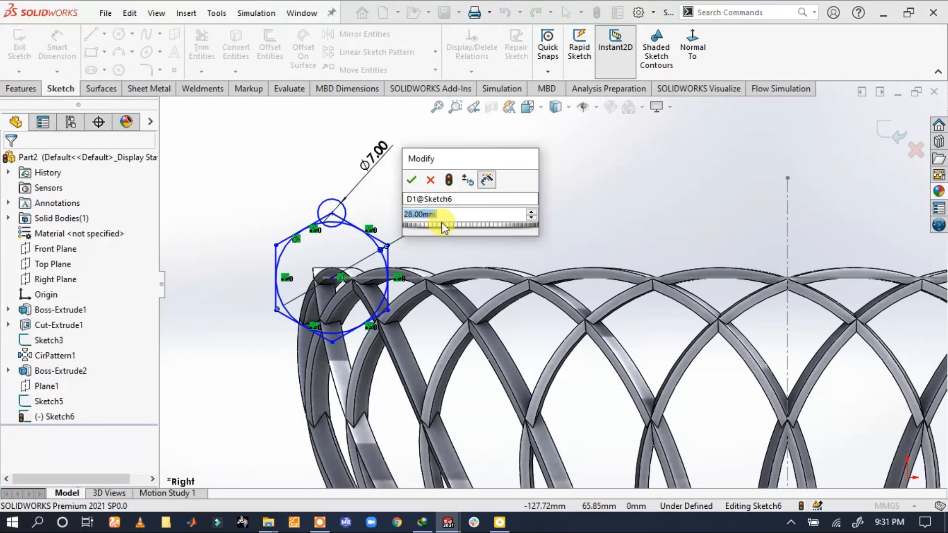
text(14)
key(Return)
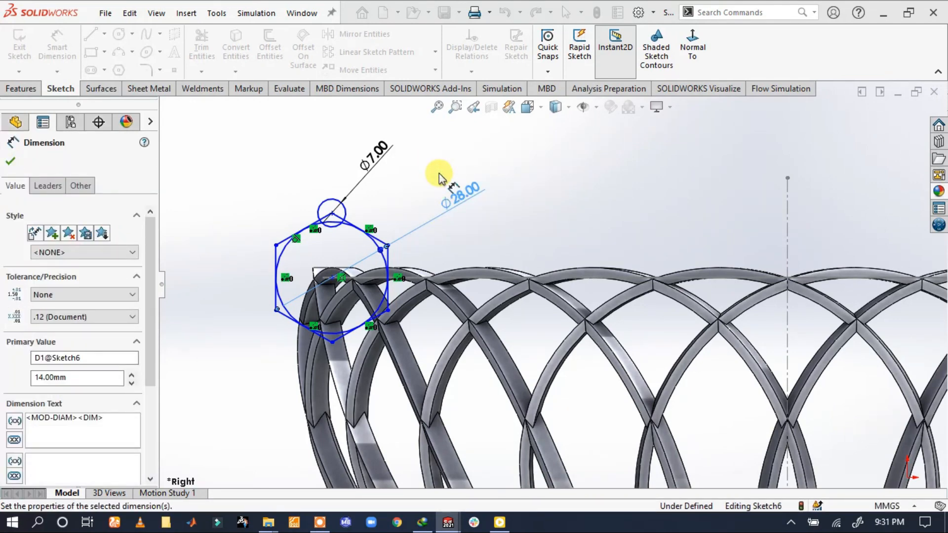
click(444, 192)
scroll(355, 282, down, 4)
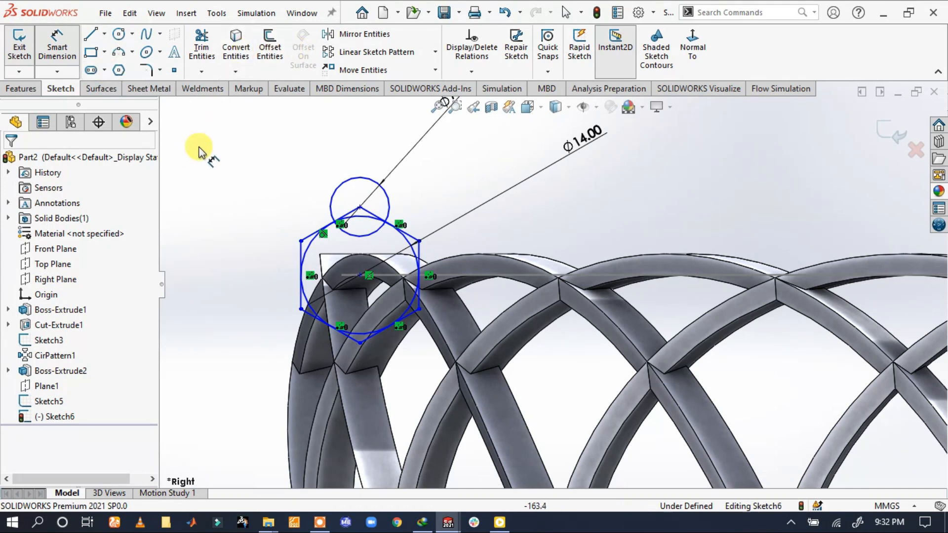
click(217, 137)
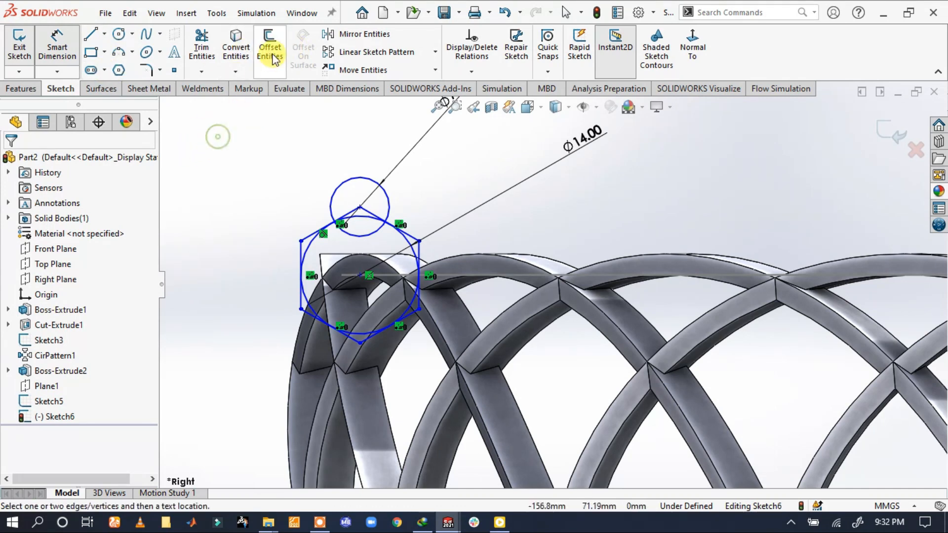
Create a circular sketch pattern of the 7 mm circle around the polygon's centre with 7 equally spaced instances over 360 degrees
click(436, 52)
click(368, 70)
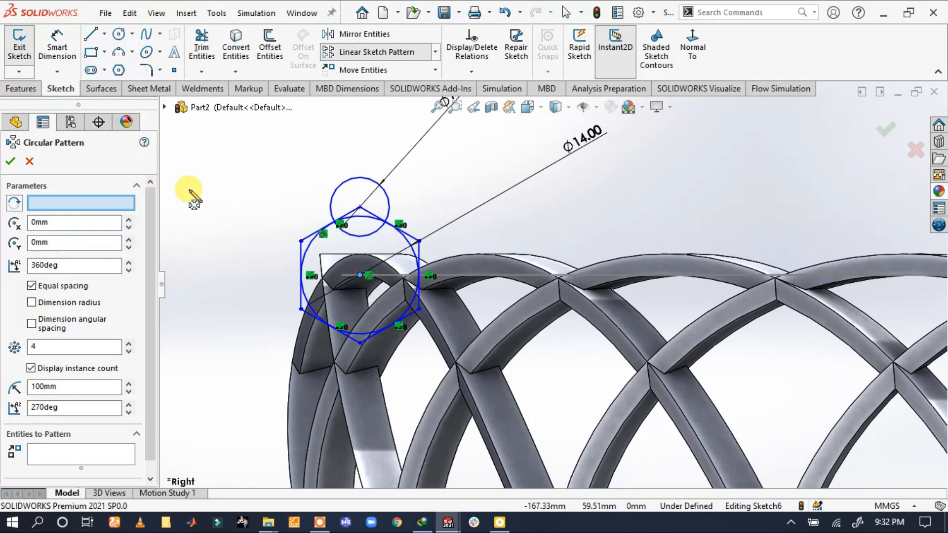
click(117, 201)
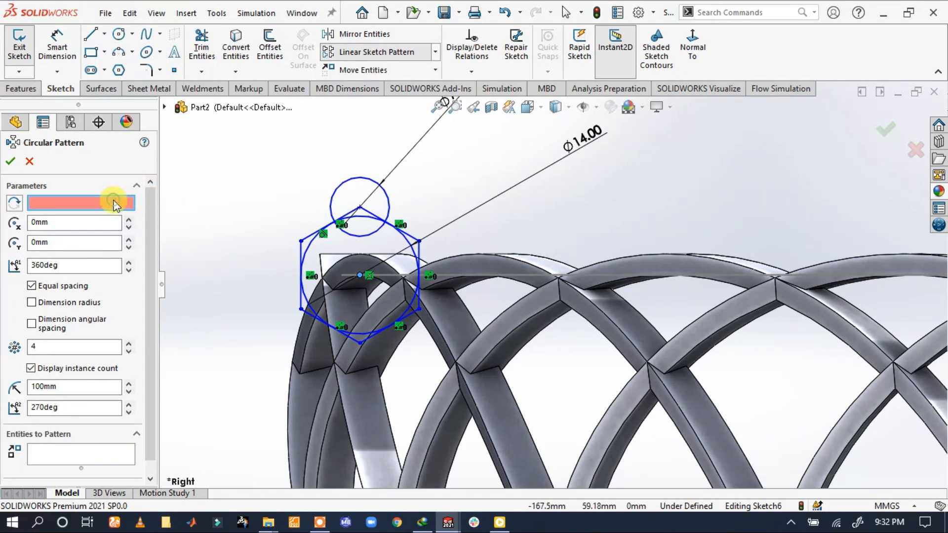
click(360, 274)
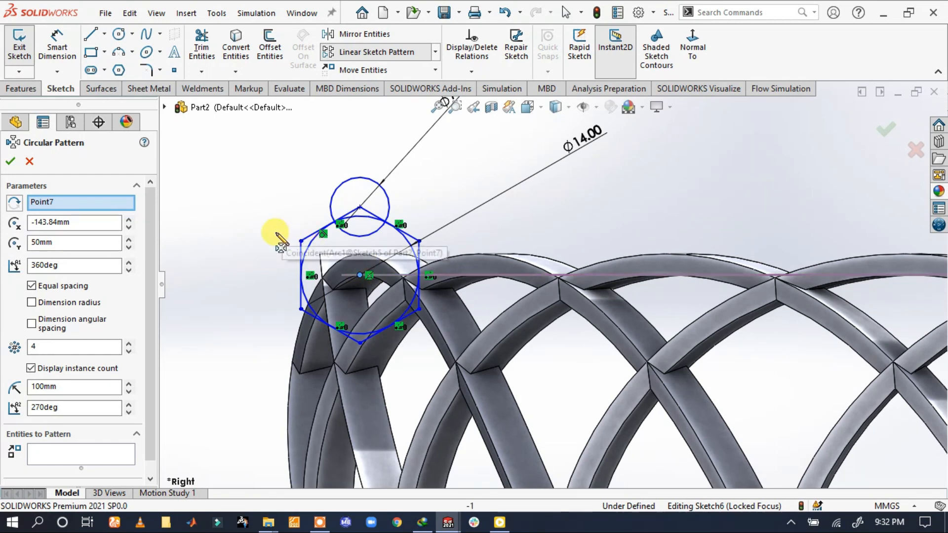
click(63, 454)
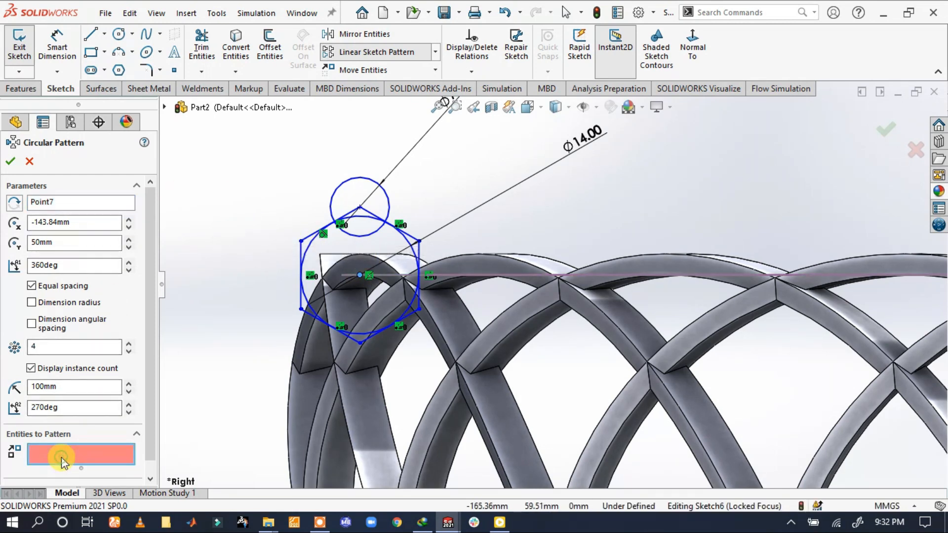
click(388, 205)
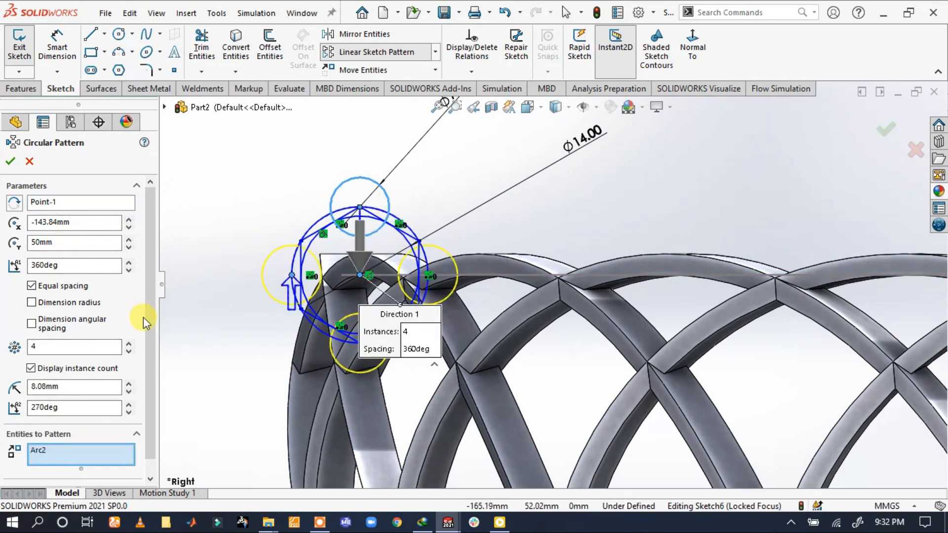
click(128, 343)
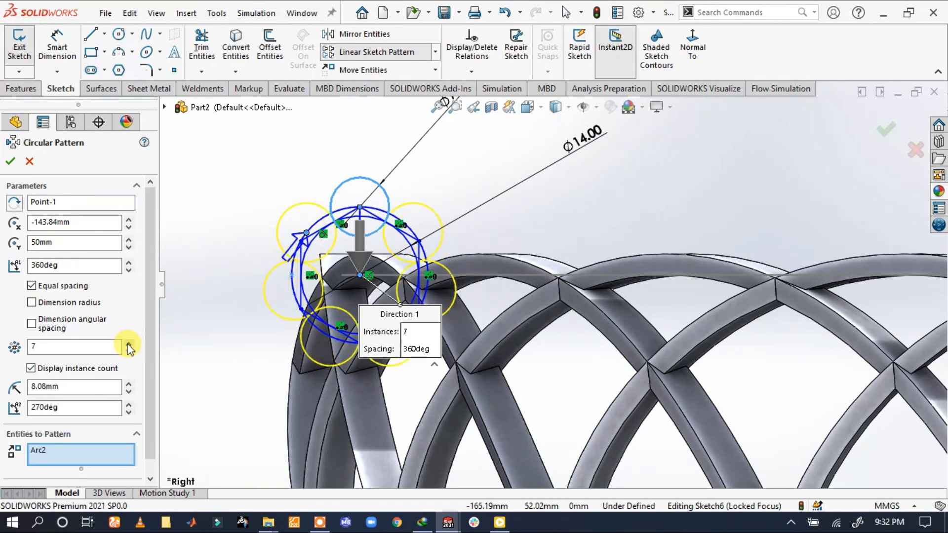
click(10, 162)
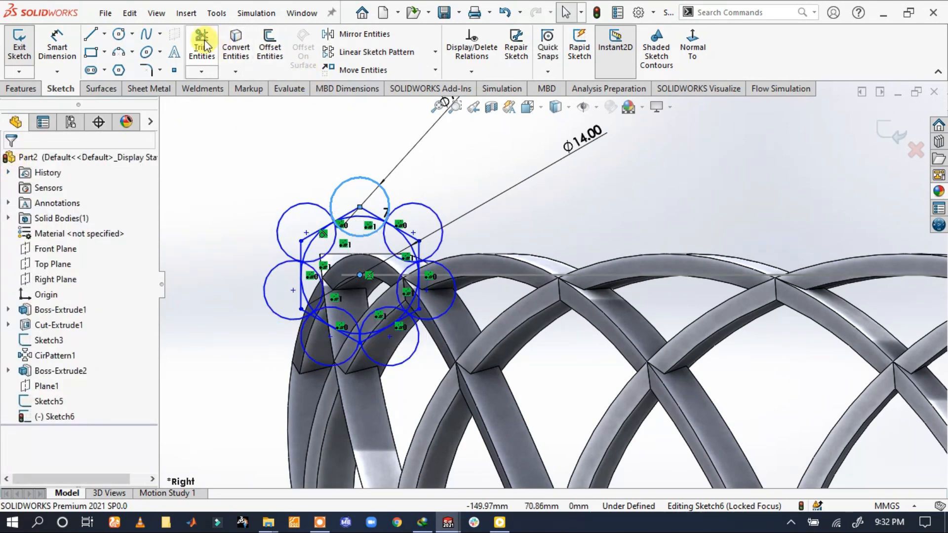
Power-trim the inner arcs of the seven patterned circles and the polygon and inner-circle segments, keeping a lobed outer outline
click(221, 44)
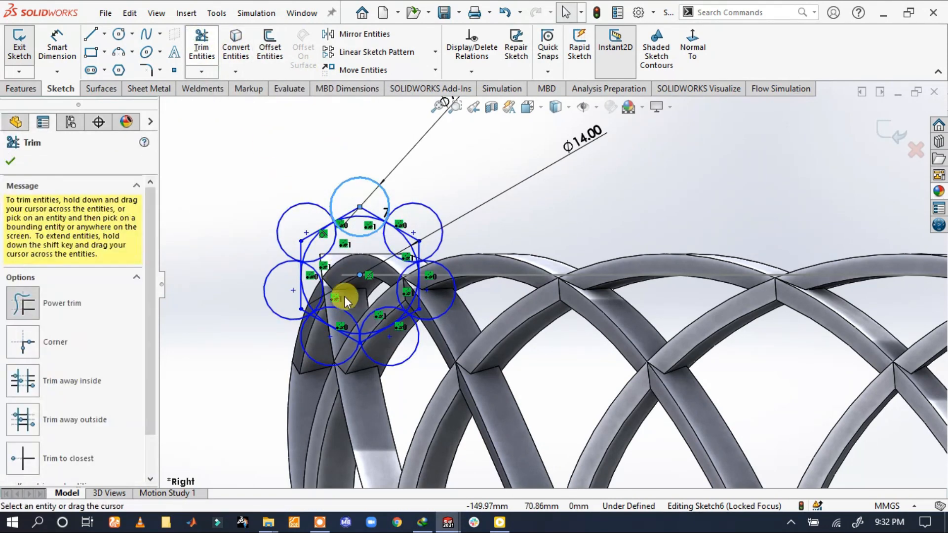
scroll(350, 186, down, 3)
scroll(350, 186, down, 2)
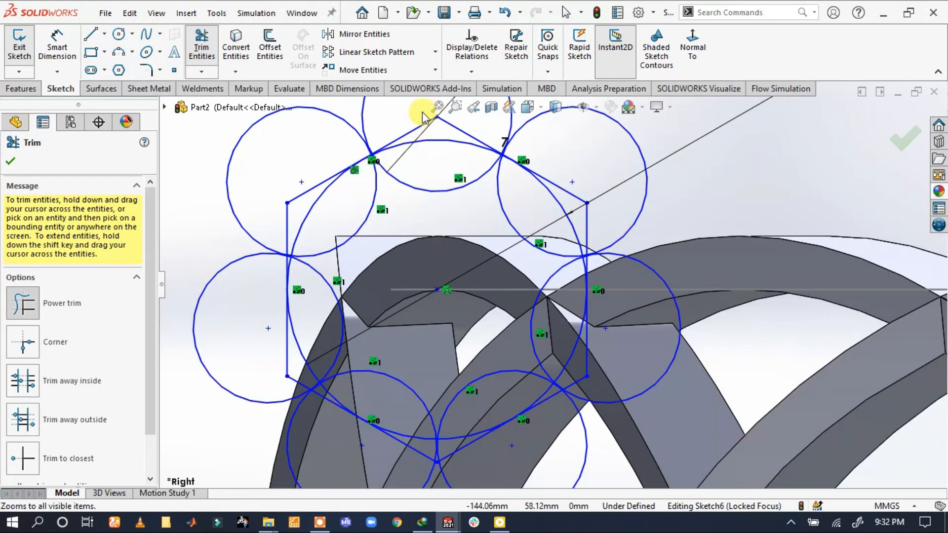
mouse_move(390, 168)
mouse_down()
mouse_move(282, 190)
mouse_move(305, 281)
mouse_move(277, 312)
mouse_move(333, 342)
mouse_up()
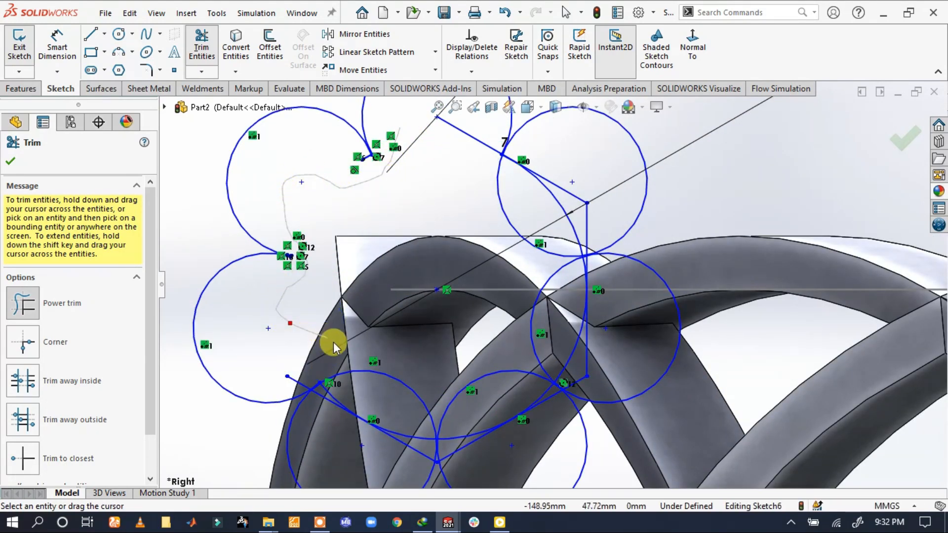
drag(365, 431, 407, 425)
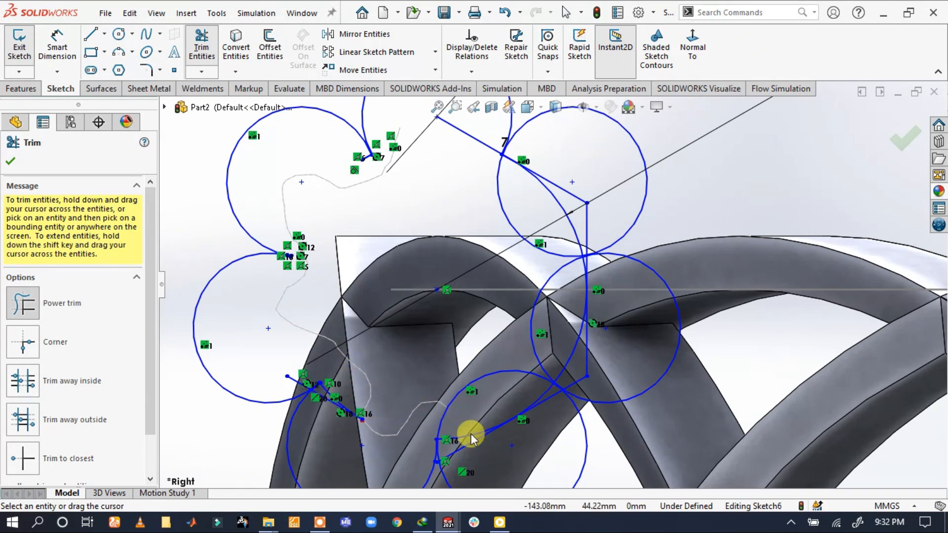
mouse_move(506, 384)
mouse_down()
mouse_move(576, 349)
mouse_move(594, 246)
mouse_move(524, 238)
mouse_move(582, 205)
mouse_move(584, 186)
mouse_up()
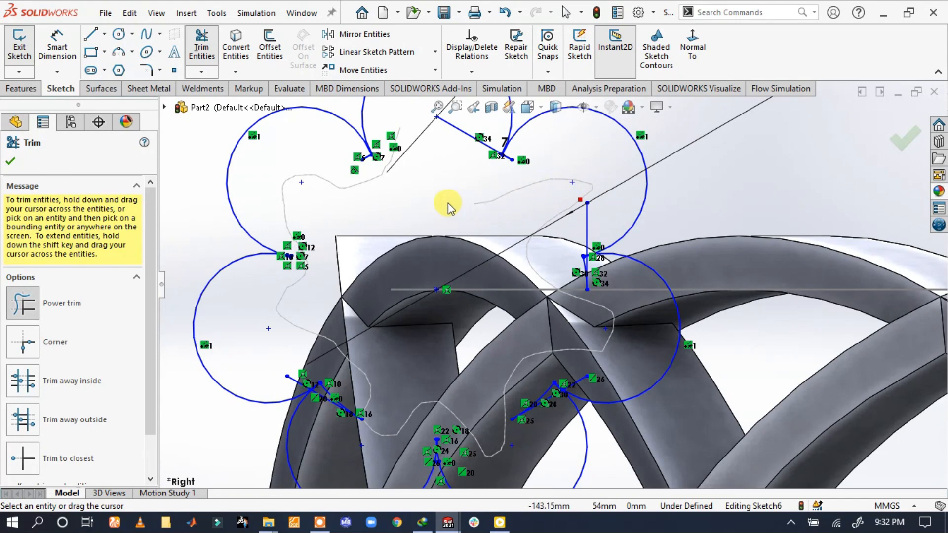
drag(461, 128, 491, 152)
Trim the leftover segments at the junction between the top lobe and the upper-right lobe
scroll(525, 169, down, 8)
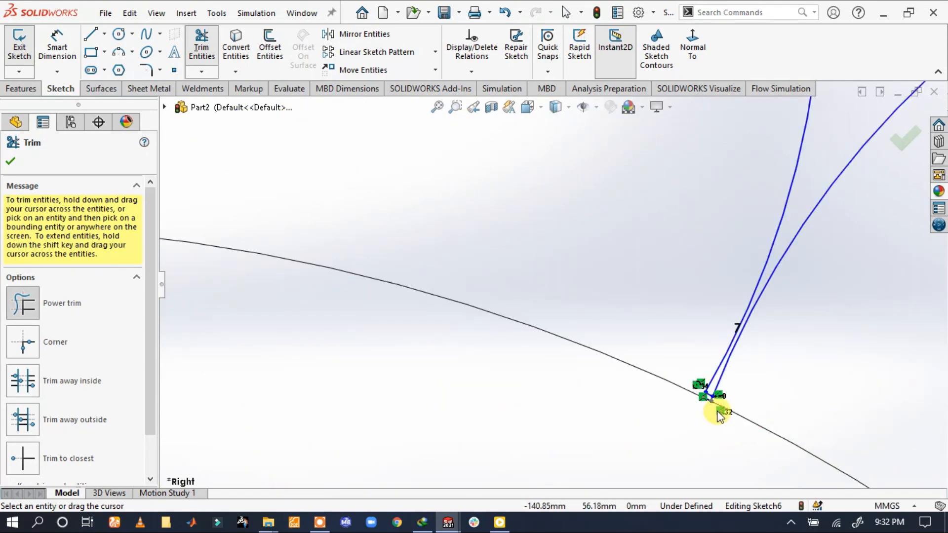
scroll(716, 402, down, 5)
mouse_move(496, 301)
mouse_down()
mouse_move(519, 286)
mouse_move(523, 294)
mouse_move(469, 270)
mouse_up()
scroll(553, 362, up, 1)
scroll(553, 361, up, 6)
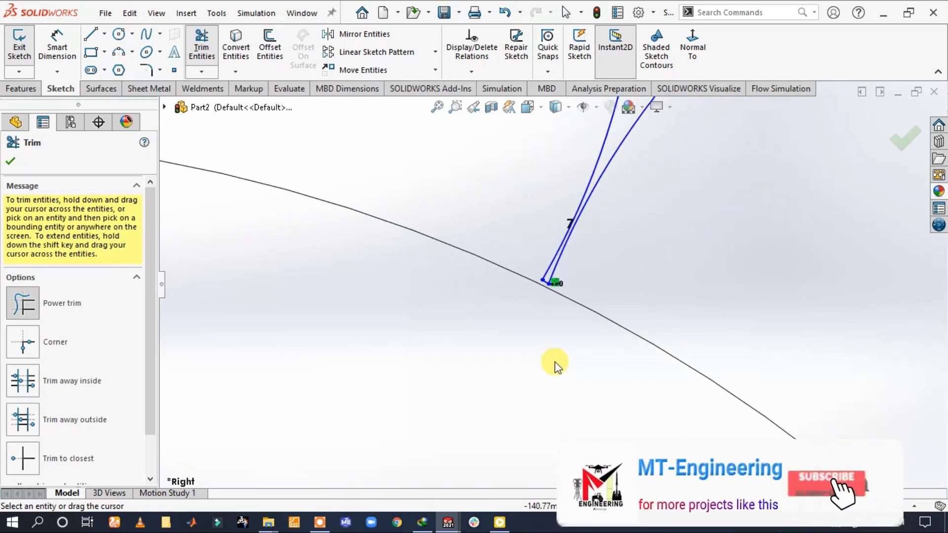
Trim the leftover arc and polygon line at the junction between the upper-right and right lobes
scroll(677, 437, down, 5)
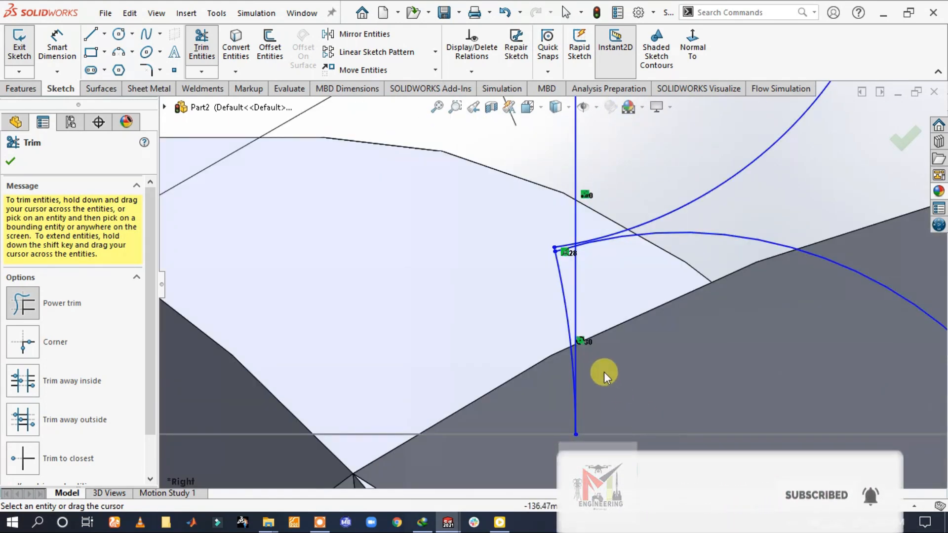
scroll(543, 301, down, 2)
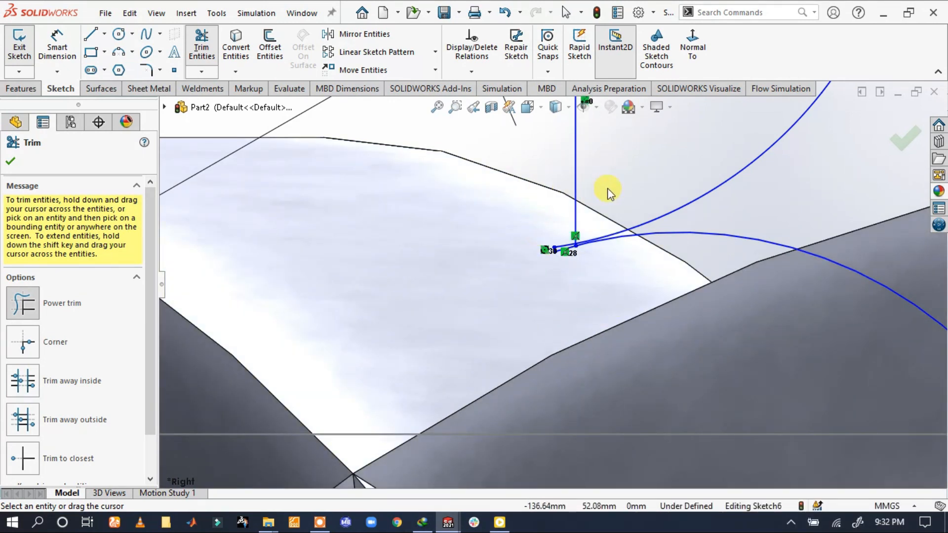
mouse_move(571, 214)
mouse_down()
mouse_move(533, 257)
mouse_move(429, 307)
mouse_up()
scroll(561, 250, down, 4)
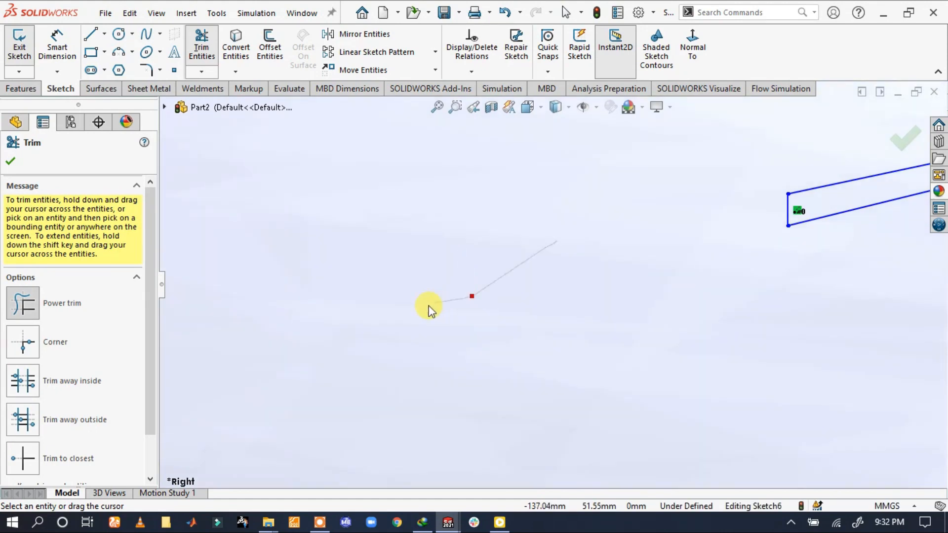
Trim the leftover arc and polygon line at the junction between the right and lower-right lobes
scroll(614, 322, up, 6)
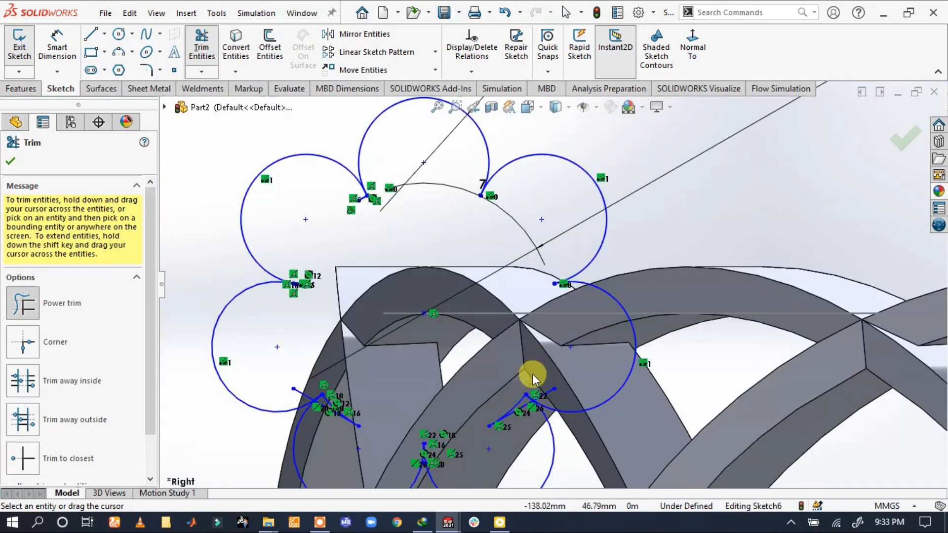
scroll(533, 364, down, 6)
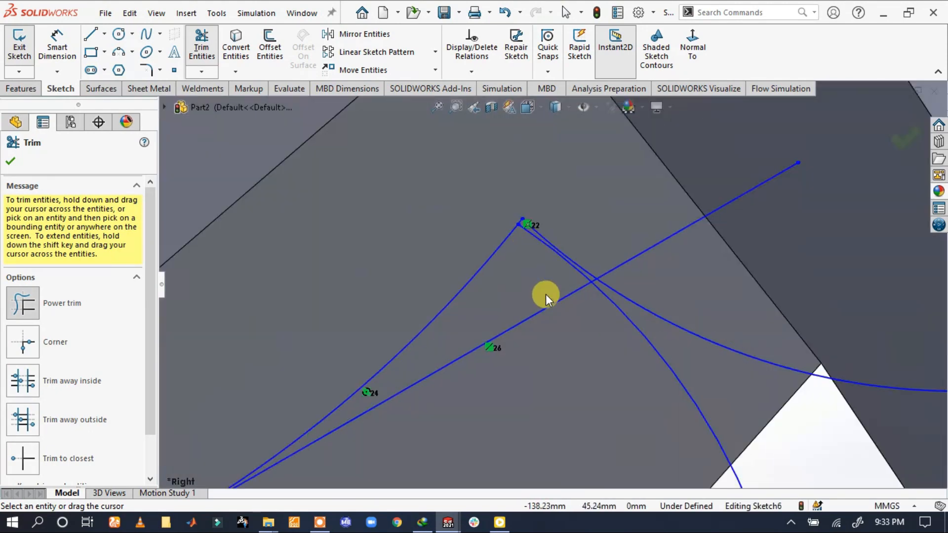
mouse_move(601, 338)
mouse_down()
mouse_move(498, 276)
mouse_move(443, 179)
mouse_up()
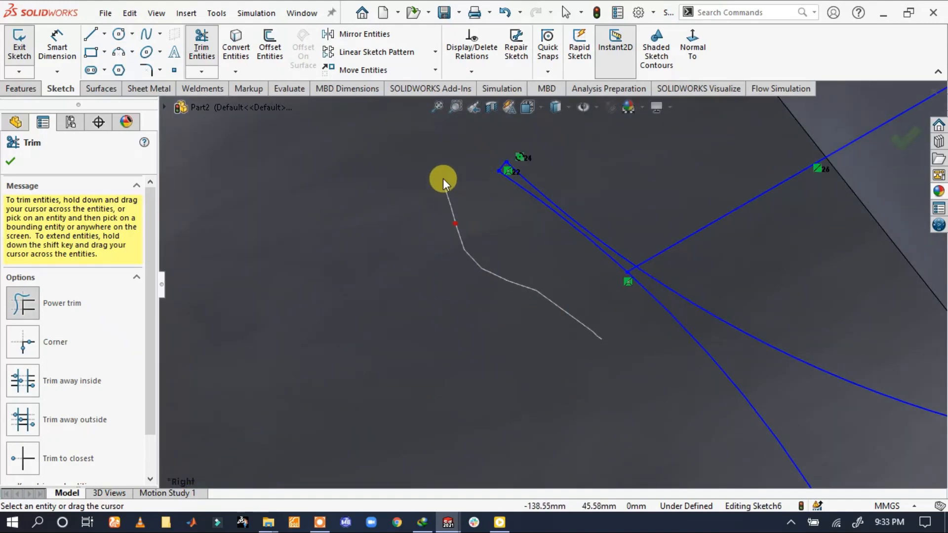
scroll(623, 284, down, 3)
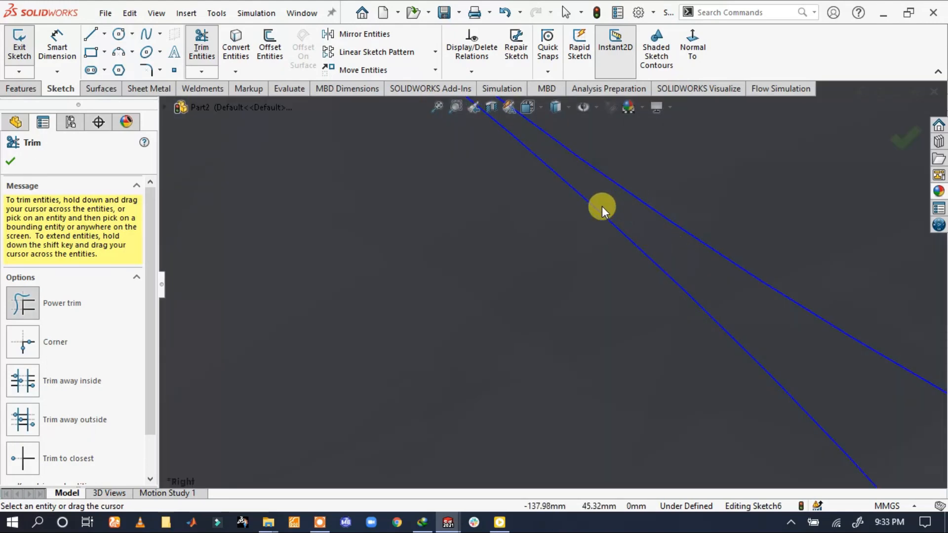
scroll(600, 207, up, 8)
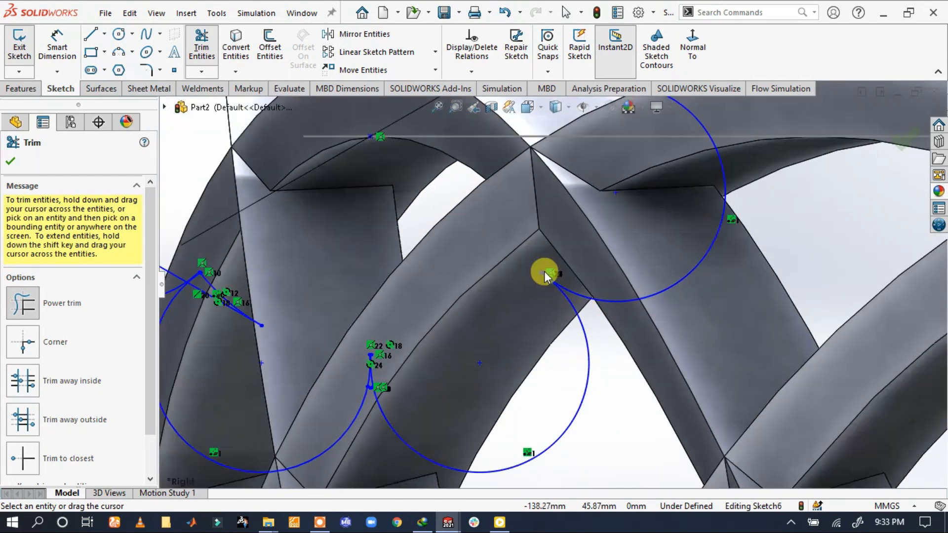
scroll(544, 271, down, 8)
scroll(579, 346, up, 8)
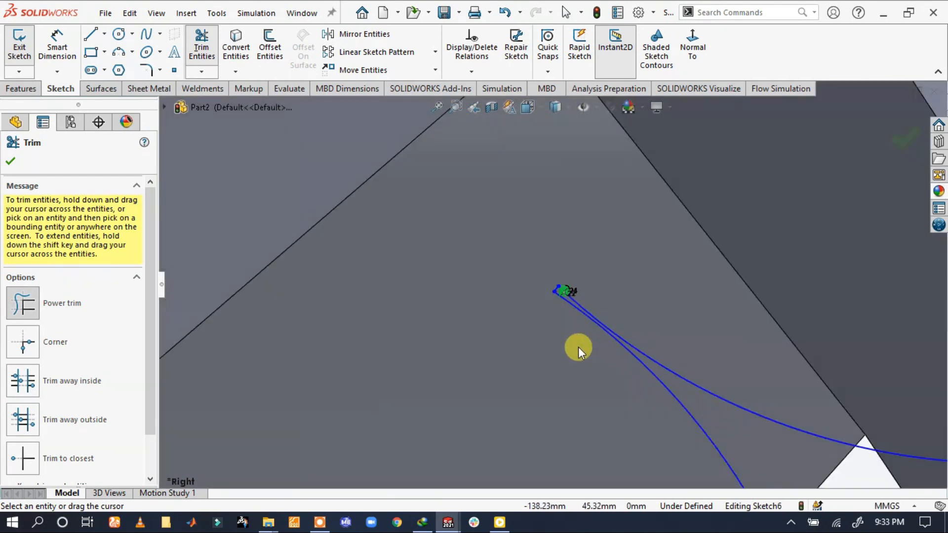
Trim the leftover short segments at the junction between the two bottom lobes
scroll(447, 330, down, 10)
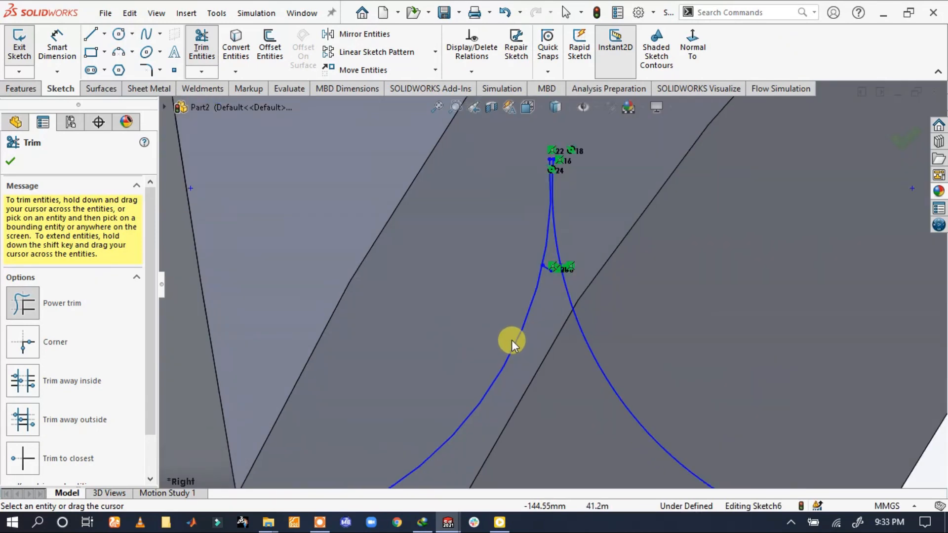
scroll(451, 339, down, 5)
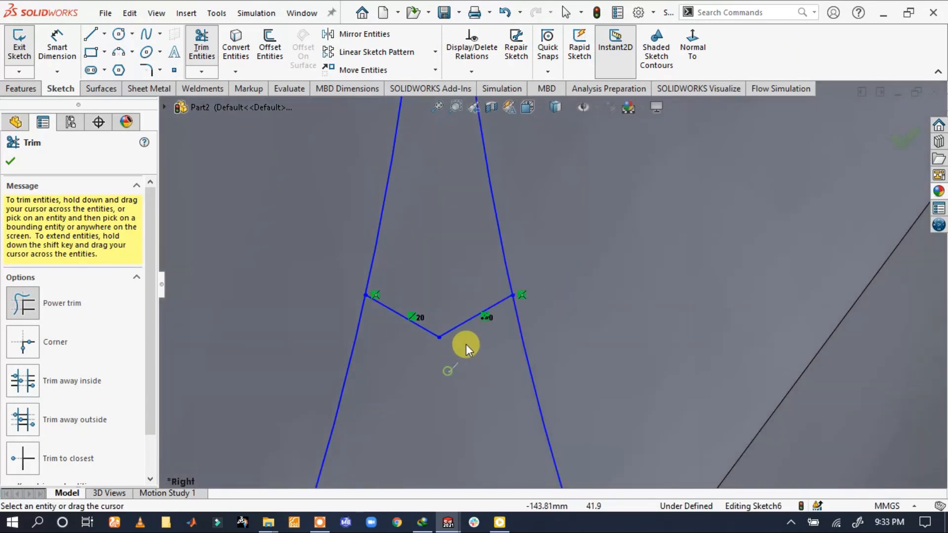
scroll(453, 298, up, 5)
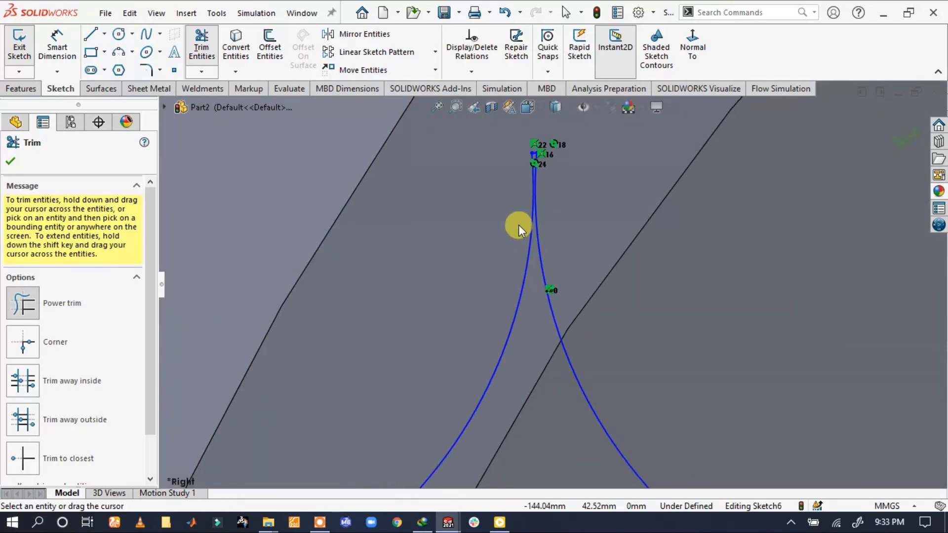
scroll(545, 207, down, 6)
scroll(546, 284, down, 3)
scroll(544, 286, up, 8)
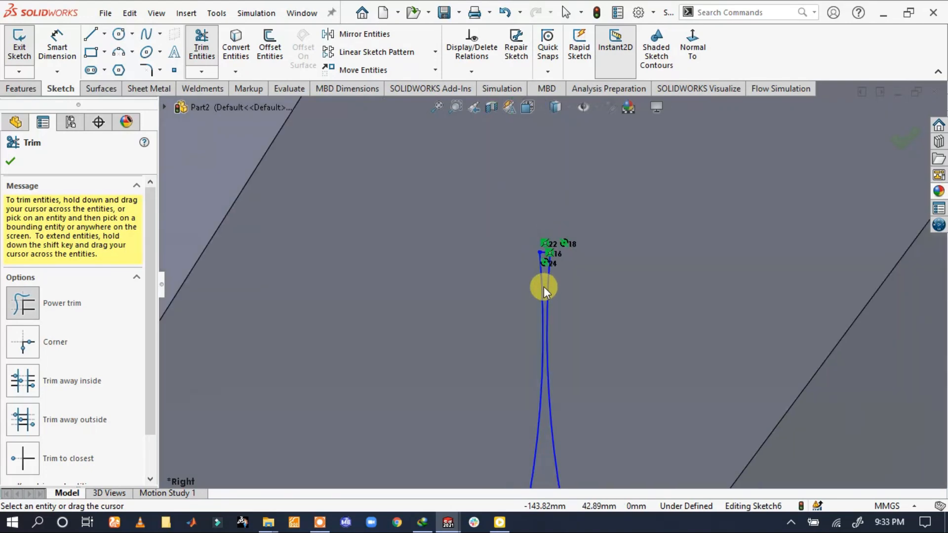
Trim the leftover arc and polygon line at the junction between the lower-left and left lobes
scroll(389, 194, down, 5)
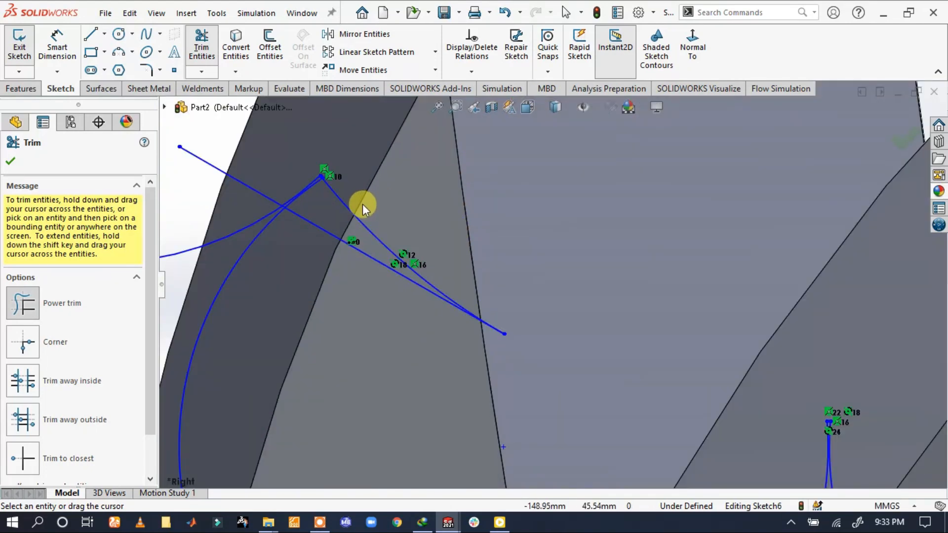
drag(558, 269, 379, 325)
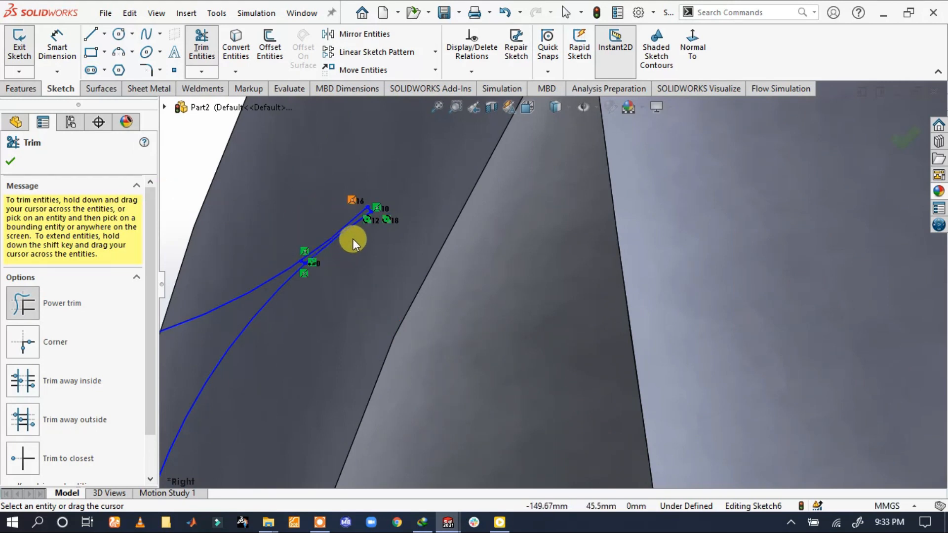
scroll(353, 241, down, 6)
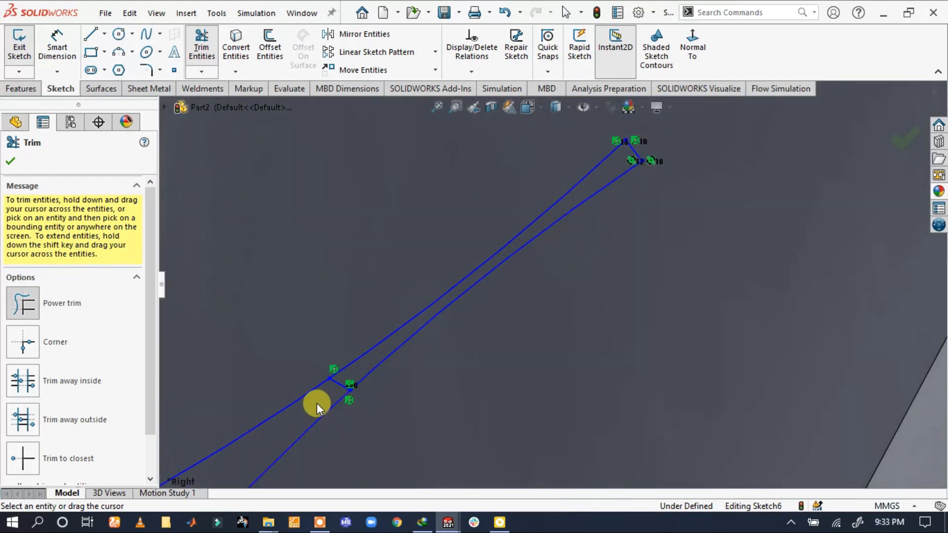
scroll(487, 280, up, 6)
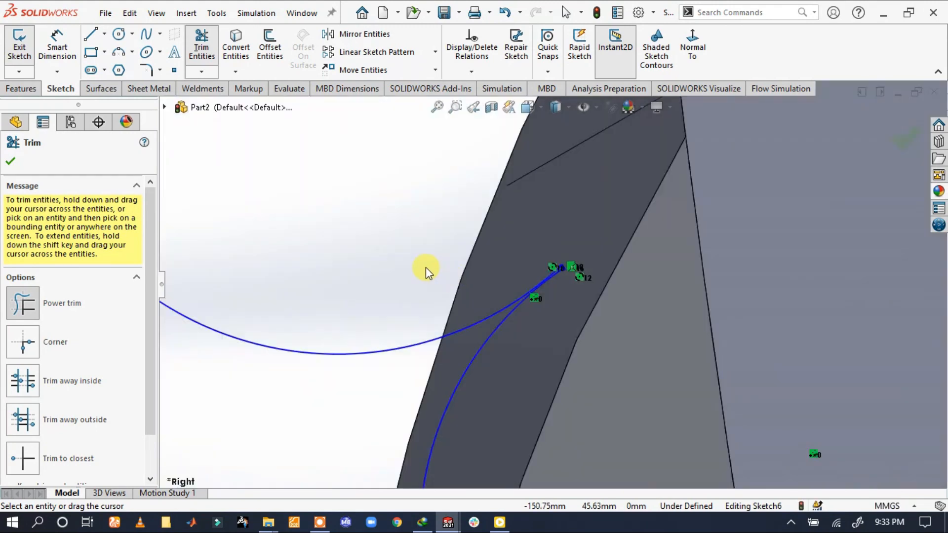
Trim the overhanging arc ends at the junction between the left and upper-left lobes
scroll(548, 203, down, 8)
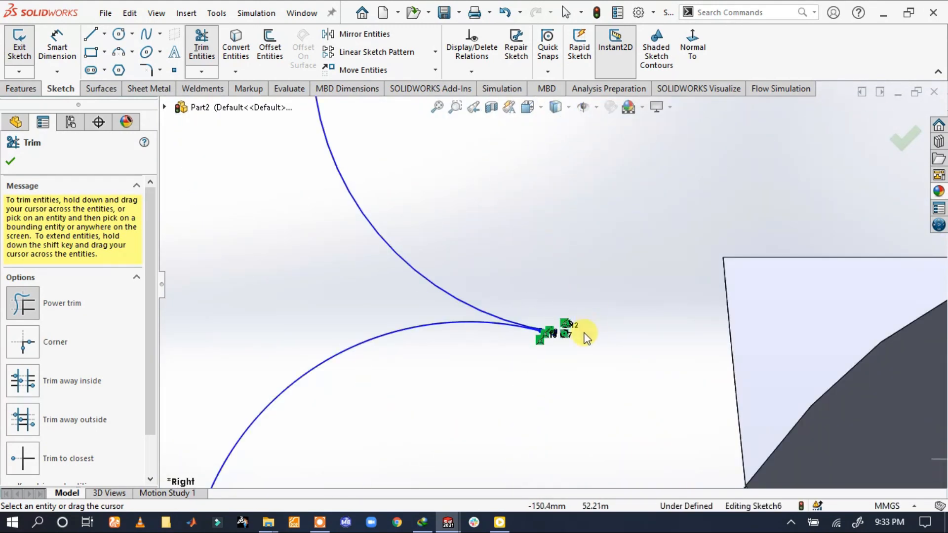
scroll(495, 425, down, 3)
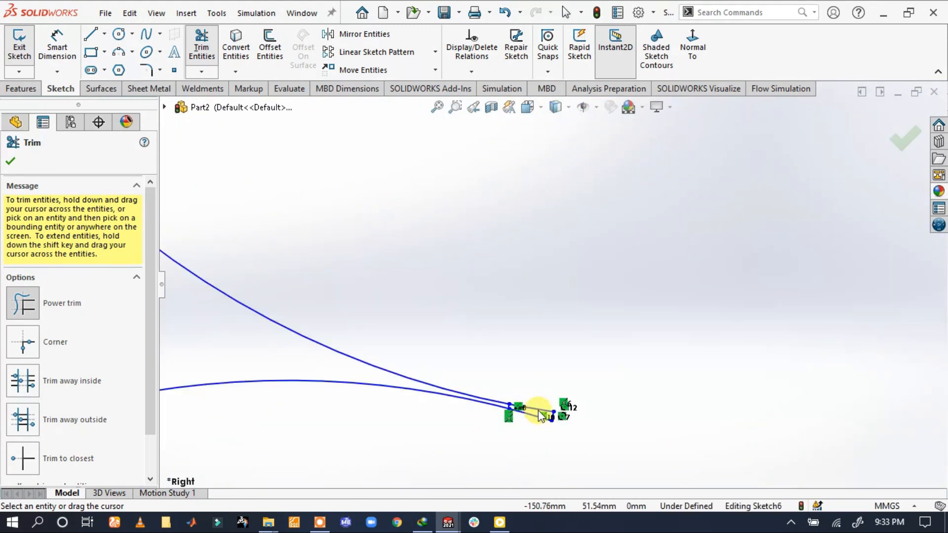
scroll(542, 416, down, 6)
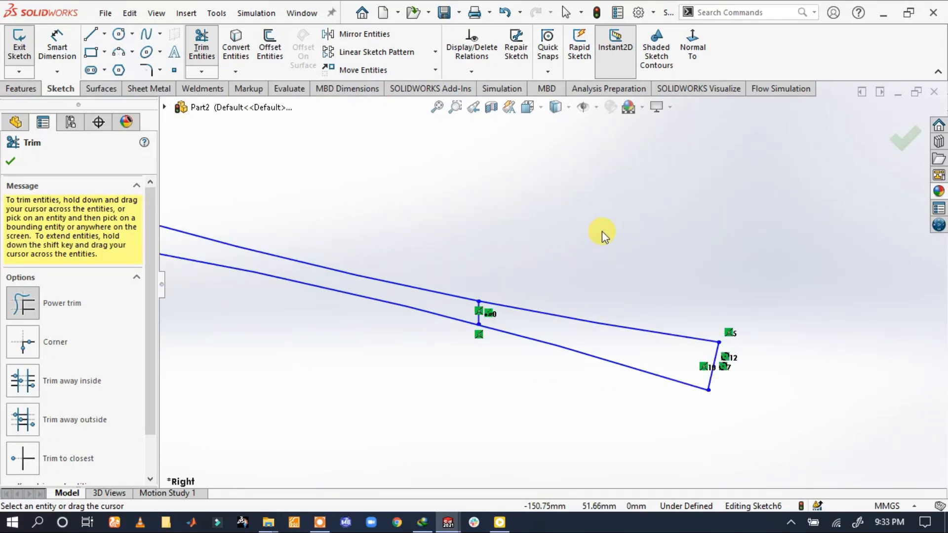
mouse_move(575, 294)
mouse_down()
mouse_move(567, 368)
mouse_move(720, 364)
mouse_move(681, 345)
mouse_up()
scroll(621, 269, up, 3)
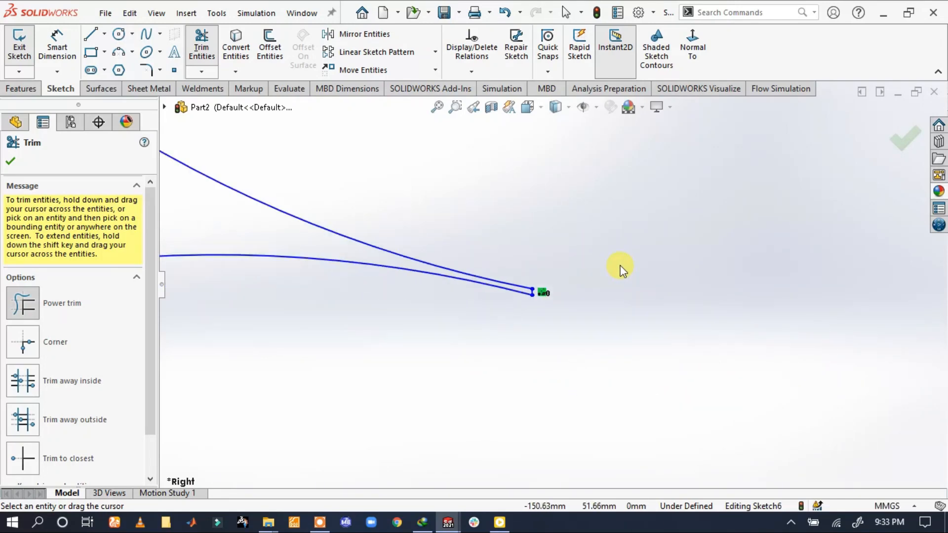
Trim the leftover segments at the junction between the upper-left and top lobes and finish trimming the outline
scroll(668, 222, up, 6)
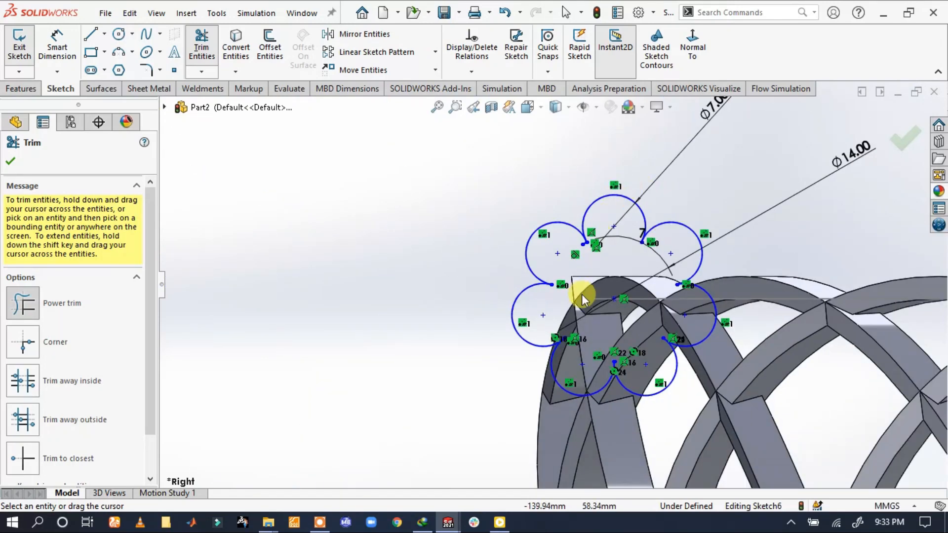
scroll(582, 294, down, 5)
scroll(420, 341, down, 3)
scroll(486, 290, down, 3)
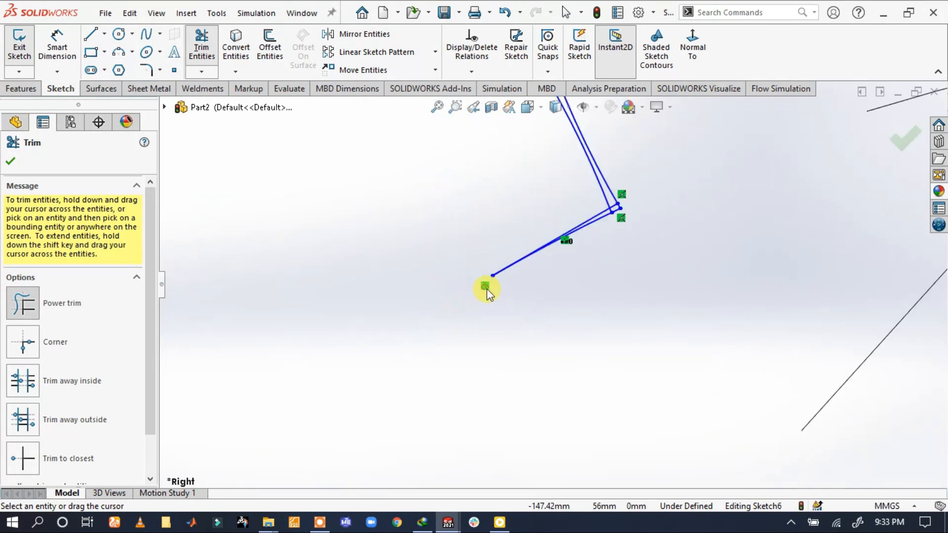
scroll(582, 217, down, 3)
drag(626, 244, 662, 249)
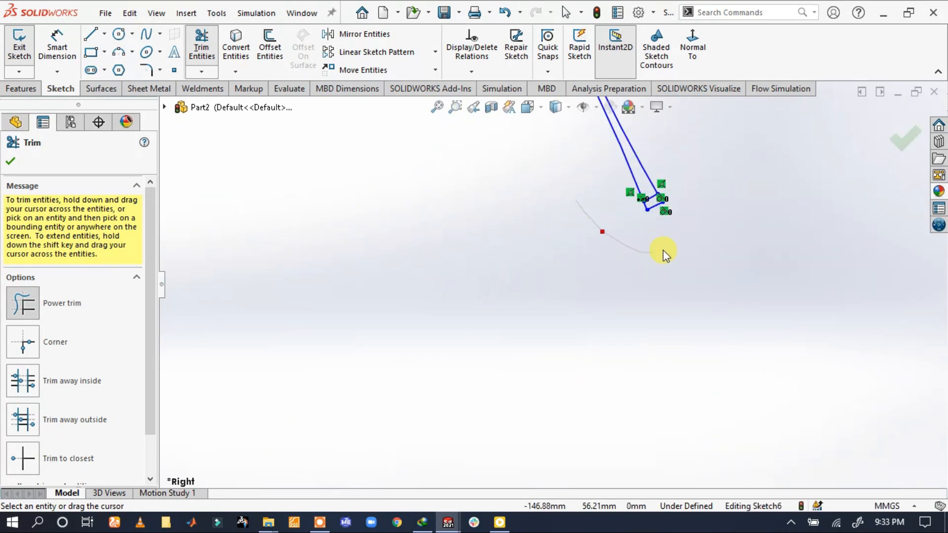
mouse_move(675, 199)
mouse_down()
mouse_move(643, 212)
mouse_move(658, 206)
mouse_up()
scroll(654, 207, down, 3)
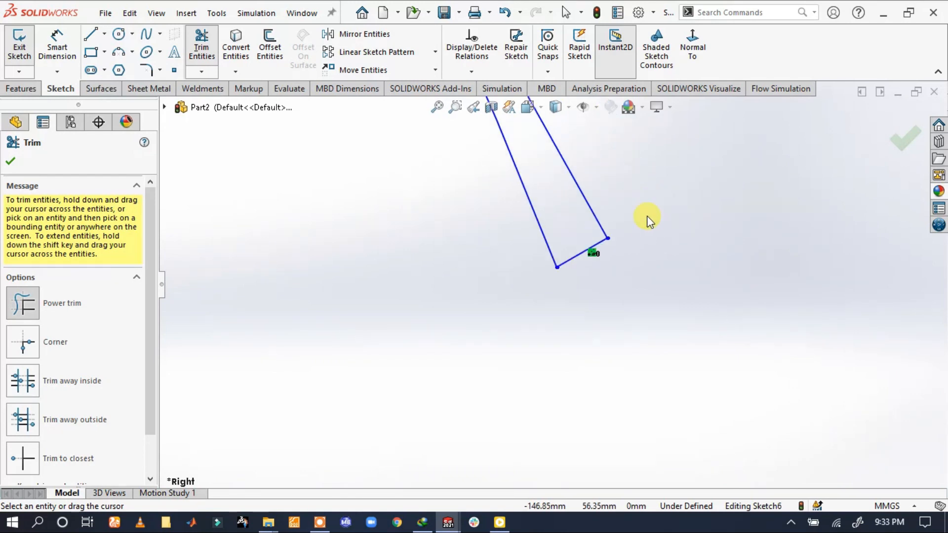
scroll(646, 247, up, 5)
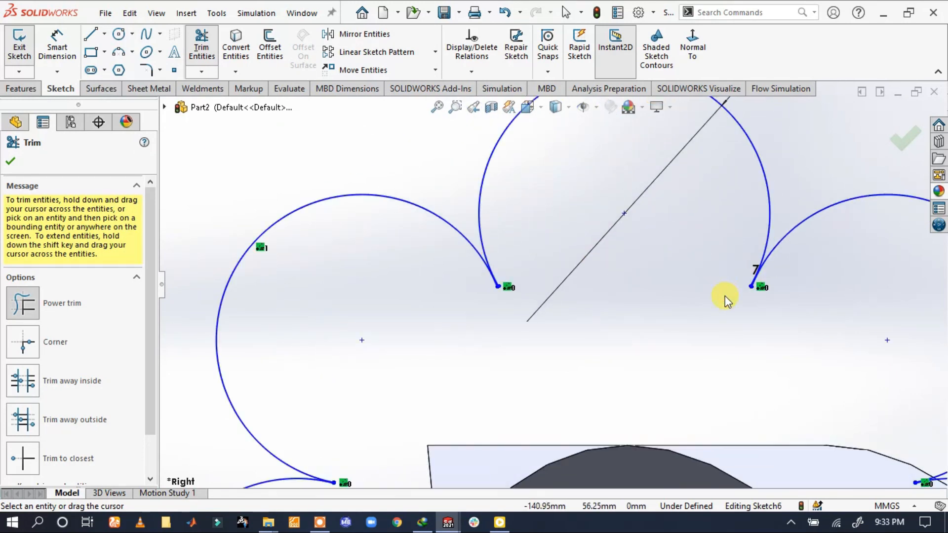
scroll(716, 284, down, 3)
scroll(599, 334, up, 6)
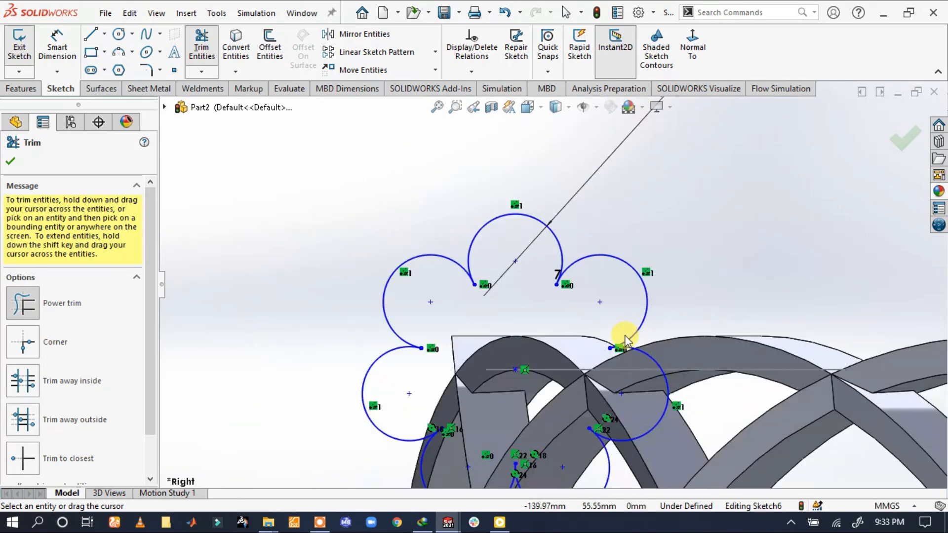
scroll(589, 365, down, 3)
scroll(591, 366, up, 5)
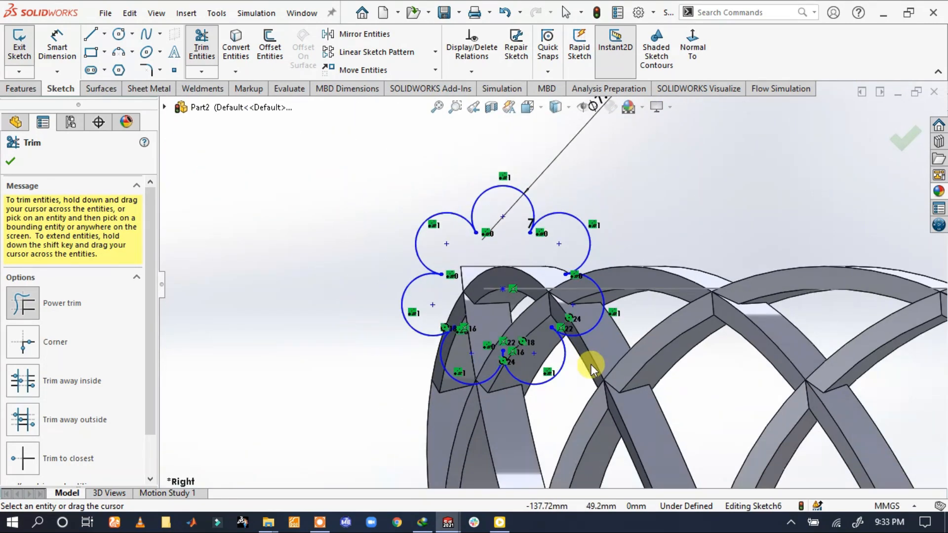
click(11, 161)
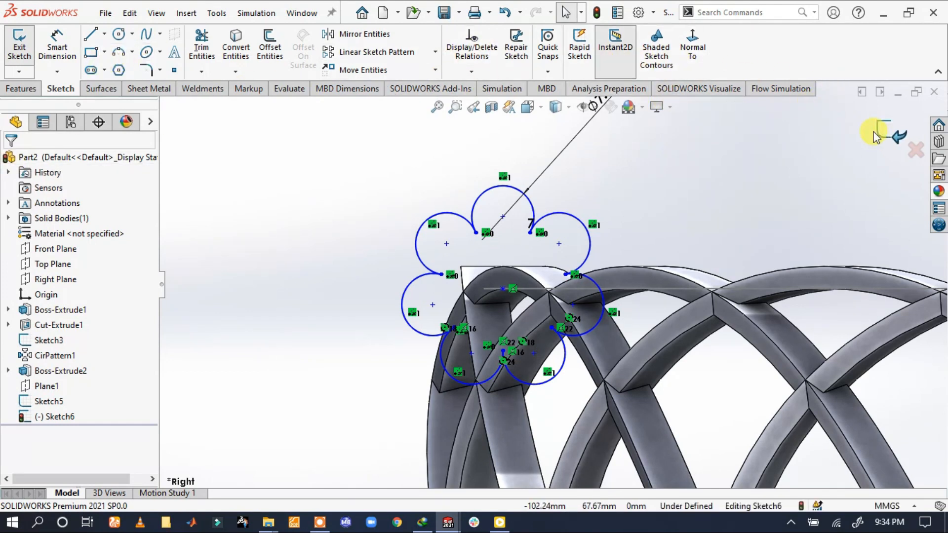
Fully define the lobed profile sketch by calculating relations and dimensions for all entities in the sketch
click(472, 71)
click(478, 122)
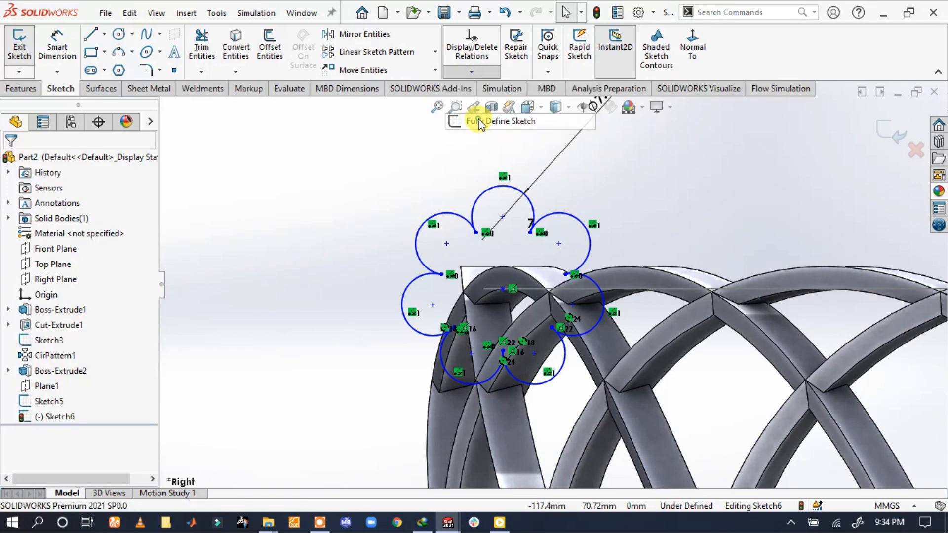
click(83, 234)
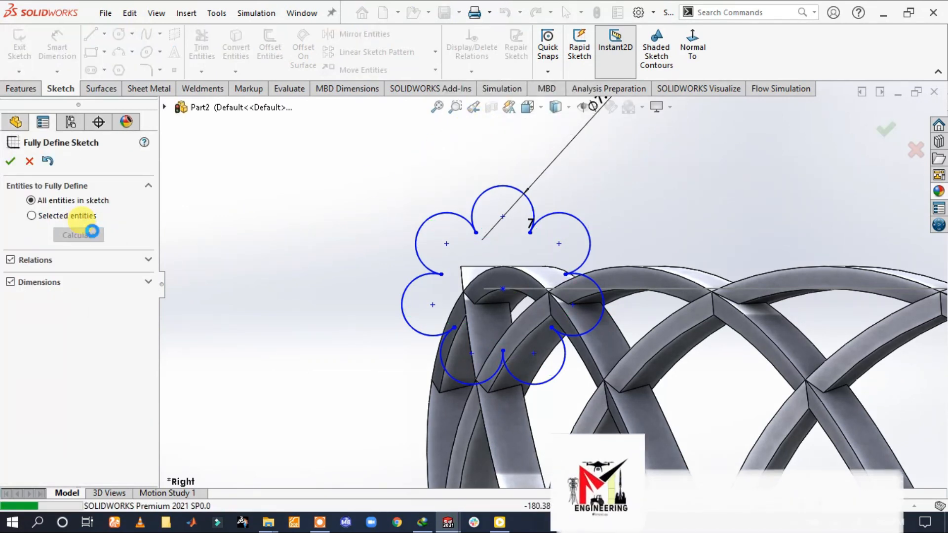
click(10, 161)
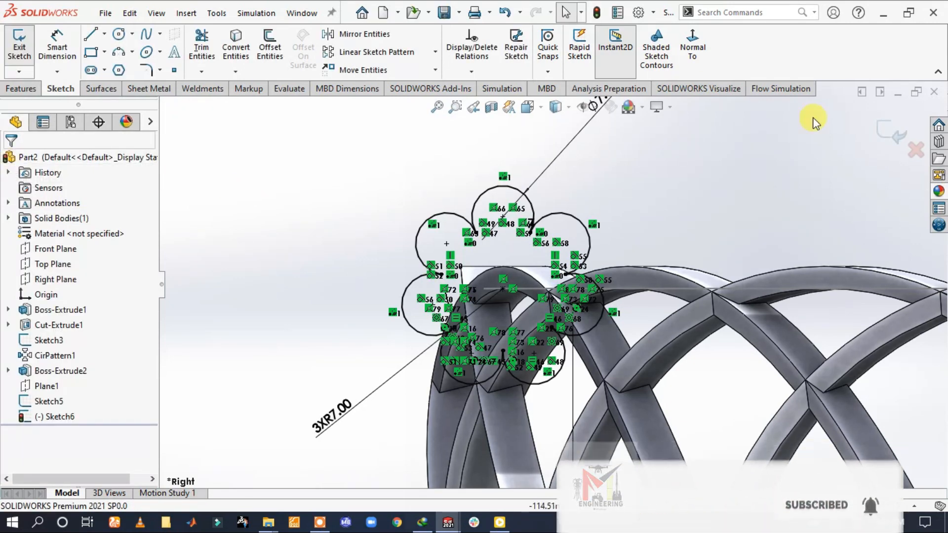
Start a Swept Boss/Base using the seven-lobed sketch as the profile and the circular rim sketch as the path
click(29, 91)
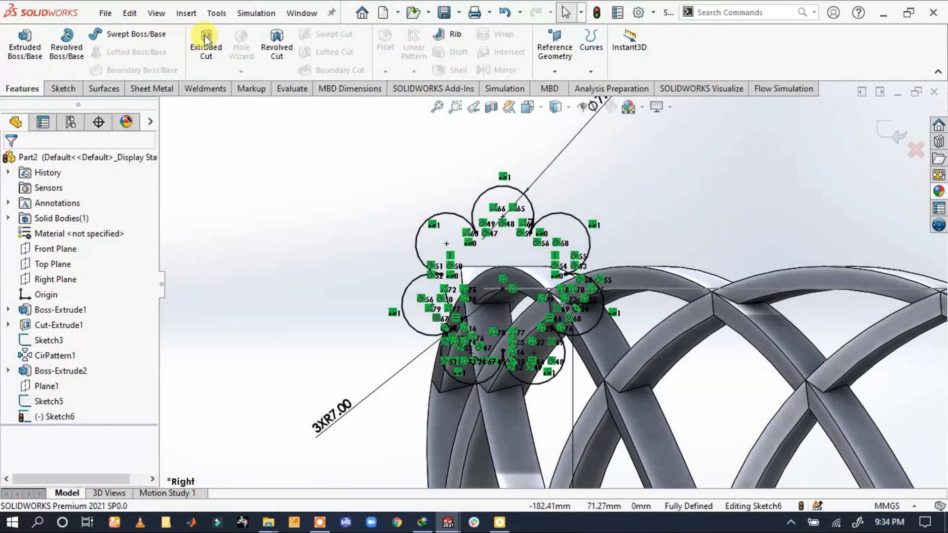
click(119, 36)
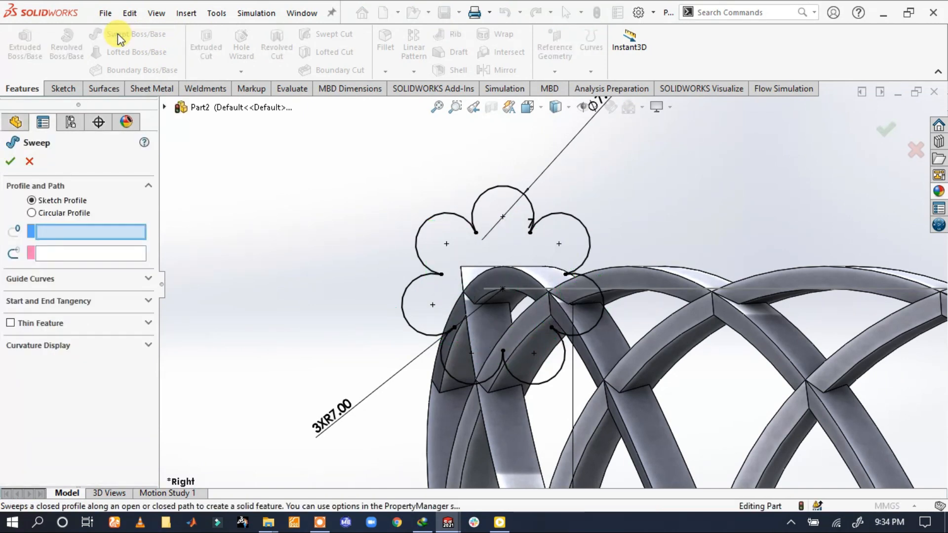
click(442, 219)
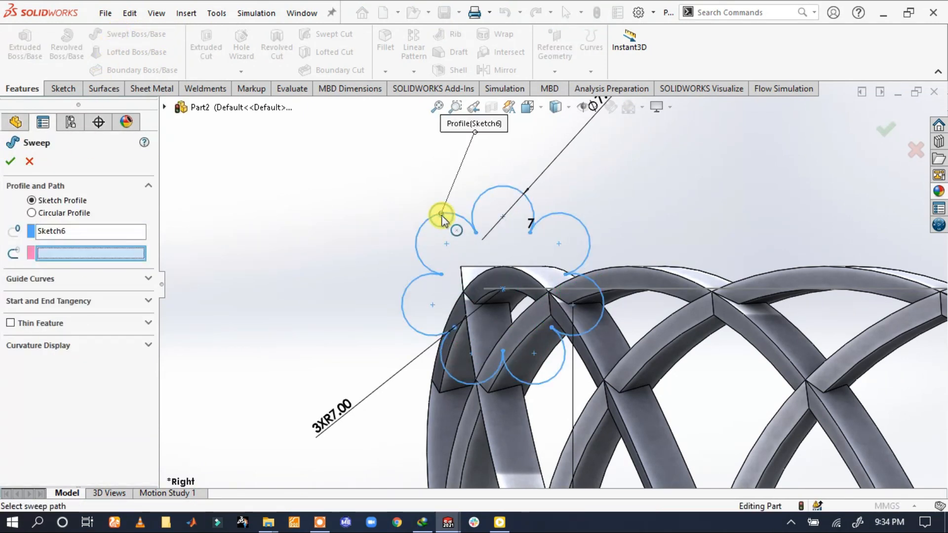
click(523, 290)
scroll(549, 288, up, 3)
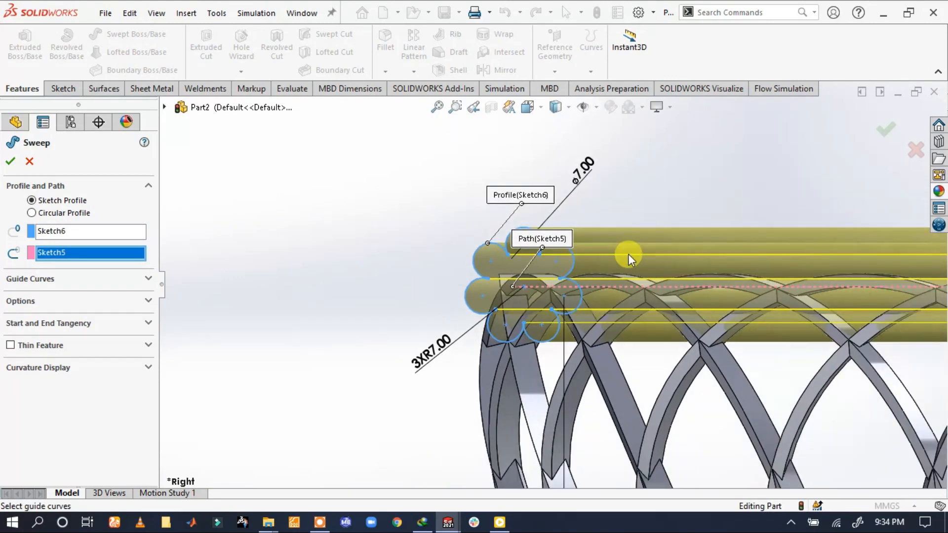
scroll(628, 252, up, 6)
middle_drag(631, 249, 598, 307)
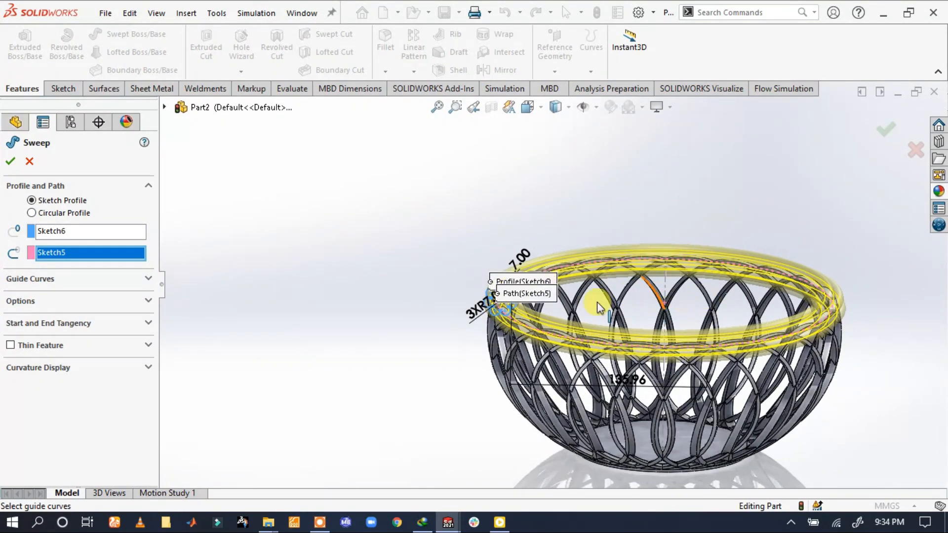
Set the sweep's profile twist to a specified twist value of 6 revolutions and create the rope-like rim
click(138, 301)
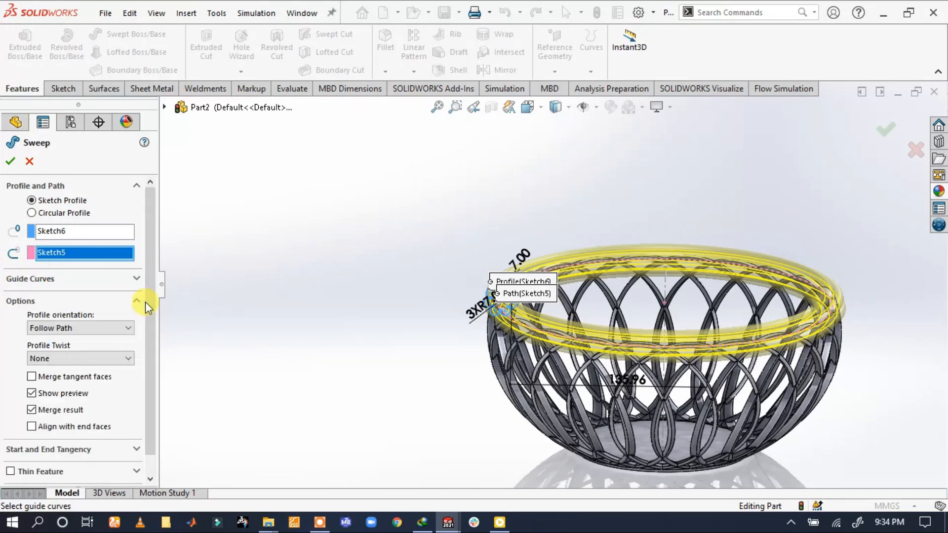
click(92, 357)
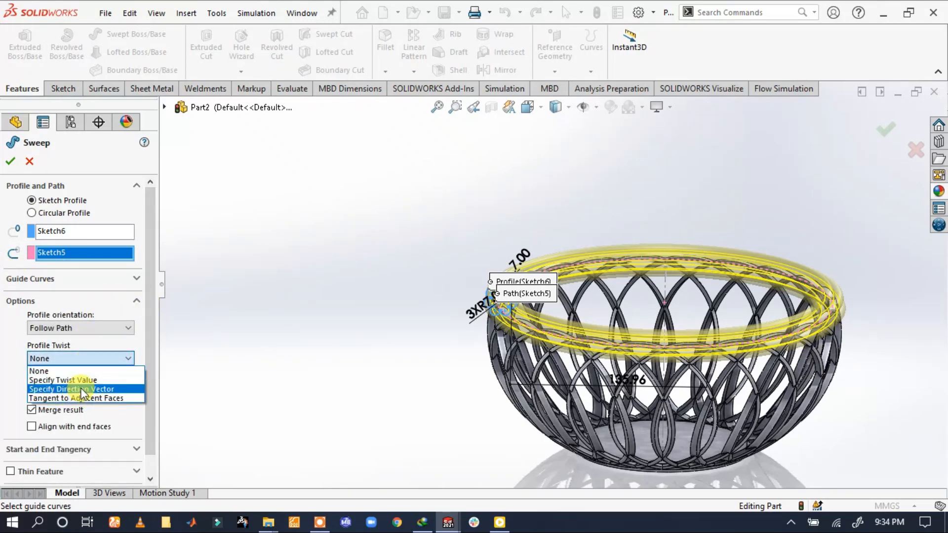
click(75, 380)
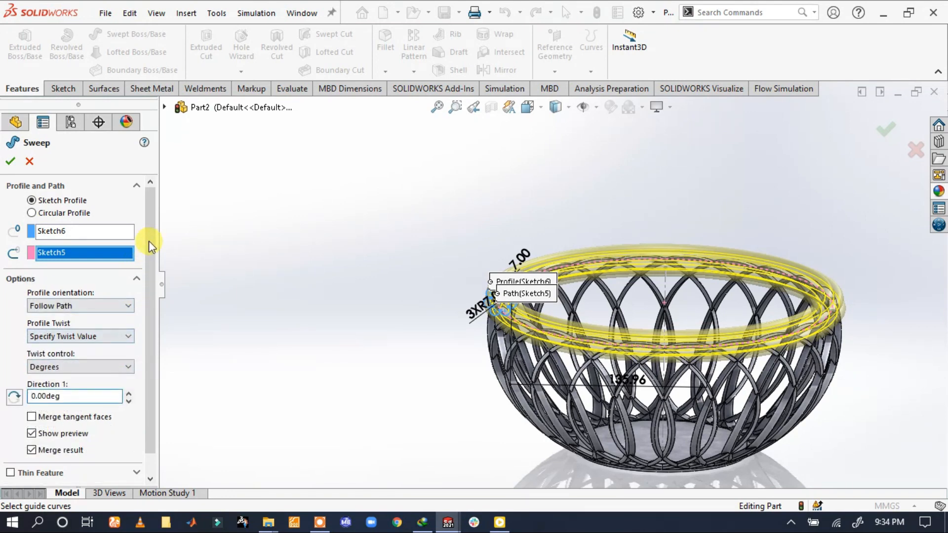
scroll(149, 241, down, 1)
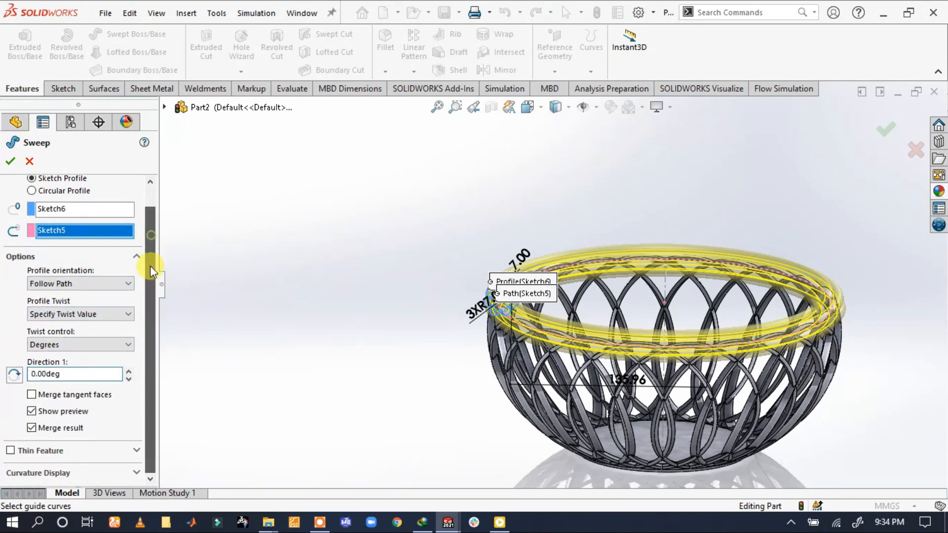
click(117, 342)
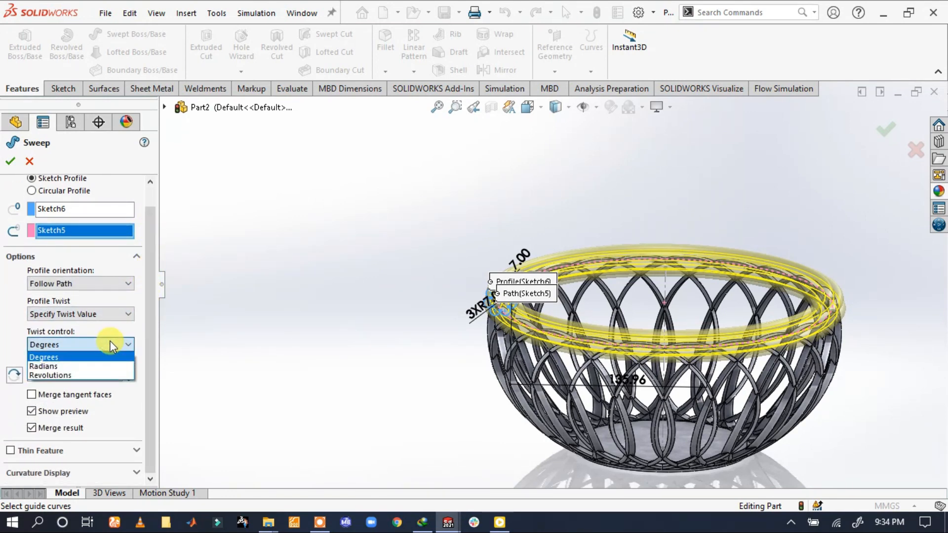
click(63, 375)
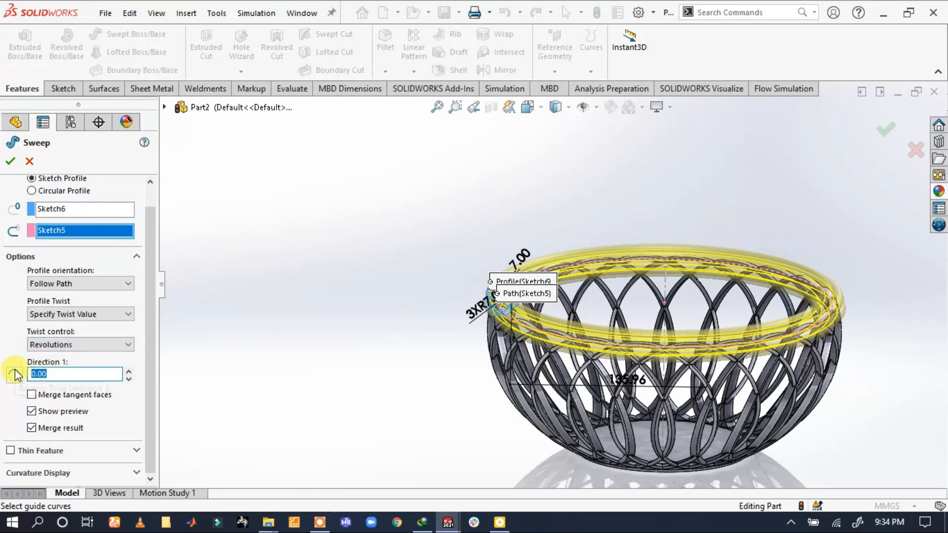
text(6)
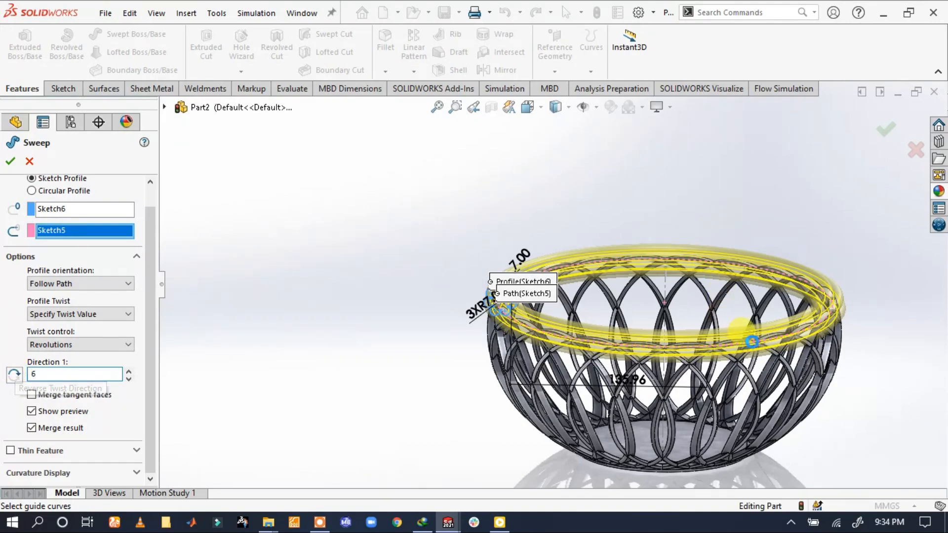
middle_drag(752, 342, 8, 372)
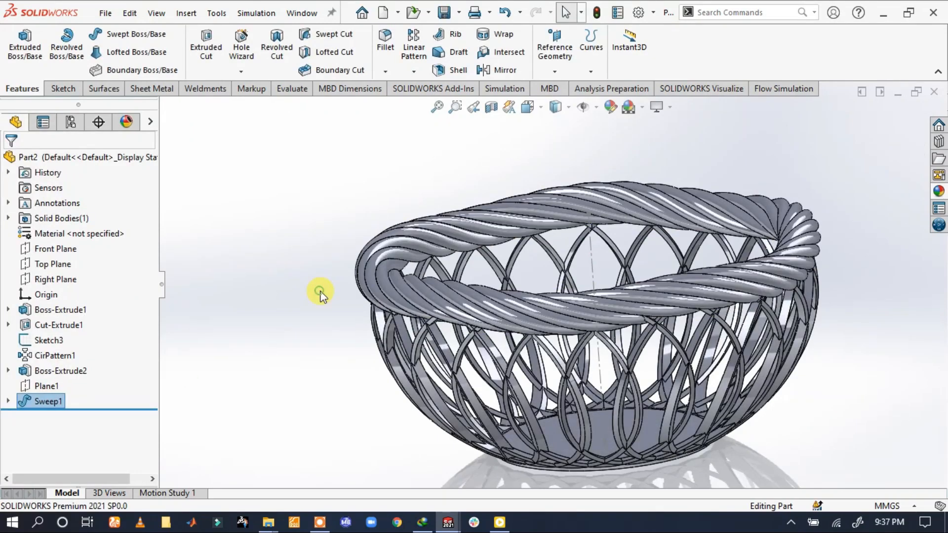
Examine the twisted rim and the way it sits on the woven ribs, both close up and as a whole
scroll(614, 307, up, 3)
scroll(614, 307, down, 3)
scroll(709, 310, down, 3)
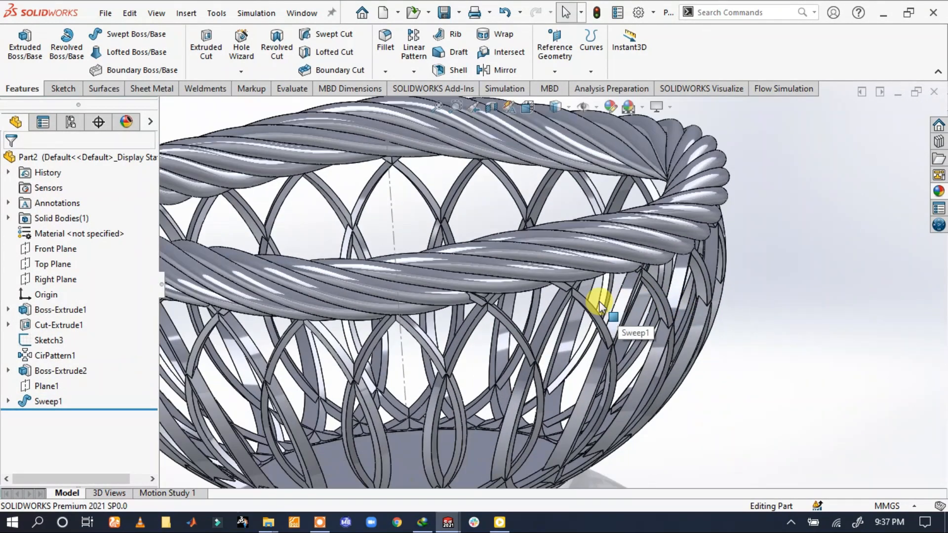
scroll(598, 302, up, 3)
scroll(394, 288, down, 3)
mouse_move(393, 288)
middle_down()
mouse_move(392, 313)
mouse_move(381, 280)
mouse_move(395, 305)
middle_up()
scroll(446, 311, up, 3)
scroll(447, 311, up, 1)
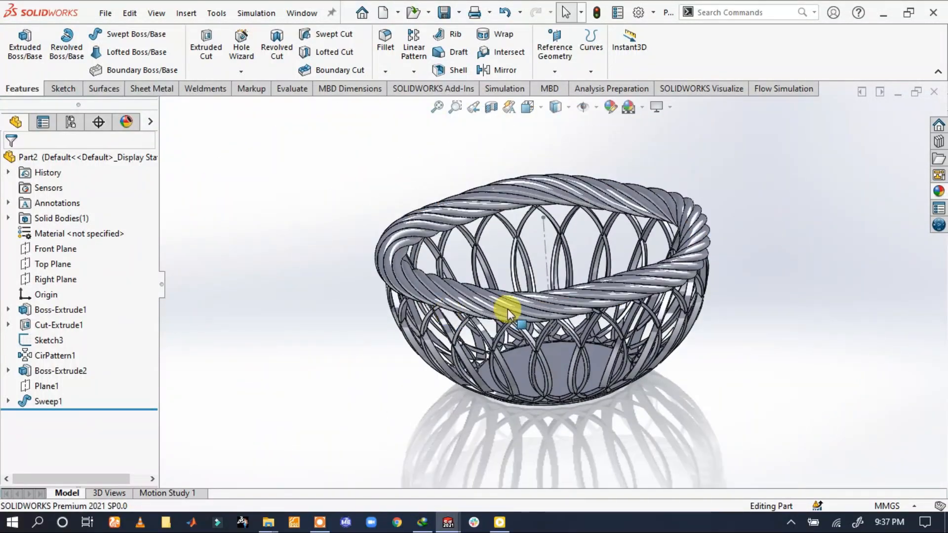
Apply the polished walnut 2d wood appearance to the whole part
scroll(509, 312, down, 1)
click(938, 197)
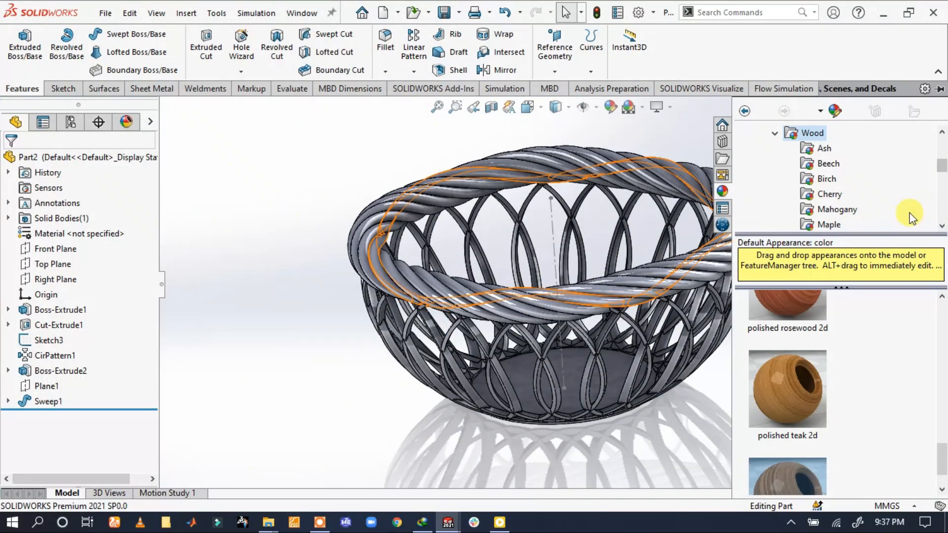
scroll(805, 444, down, 1)
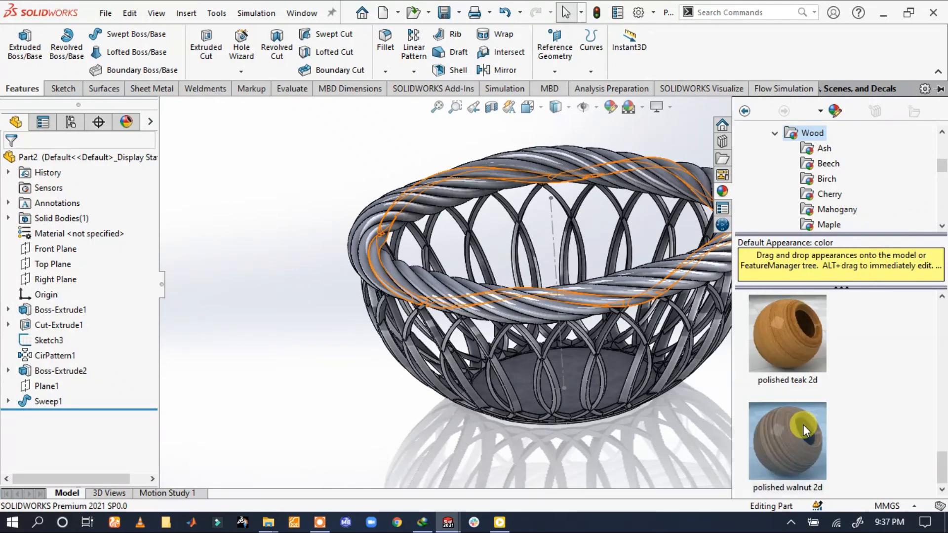
drag(804, 425, 681, 279)
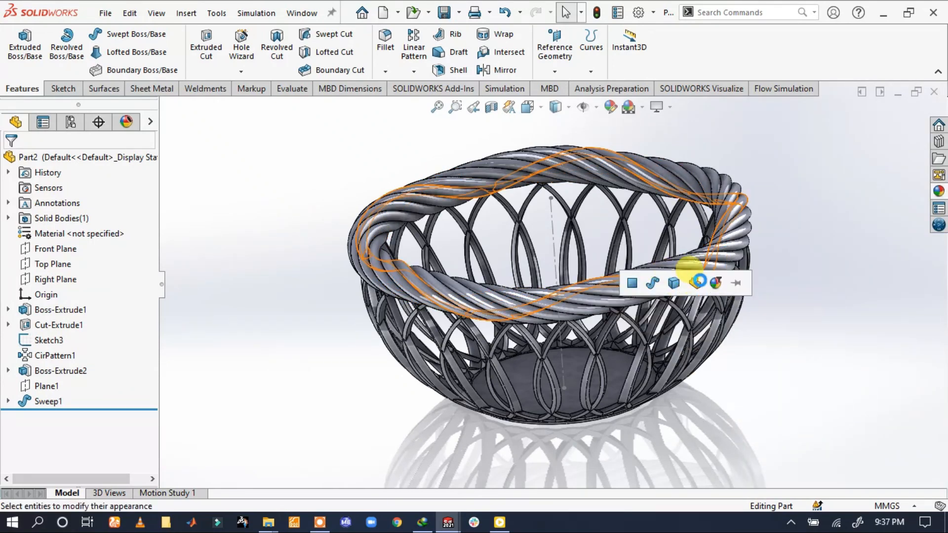
click(697, 281)
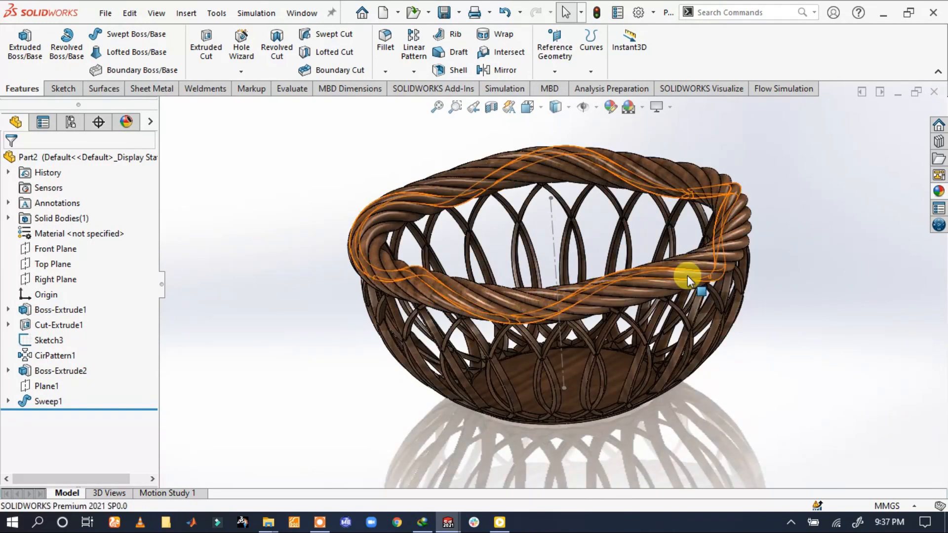
Hide the vertical centreline sketch inside the basket and collapse the command ribbon to enlarge the modelling area
click(557, 219)
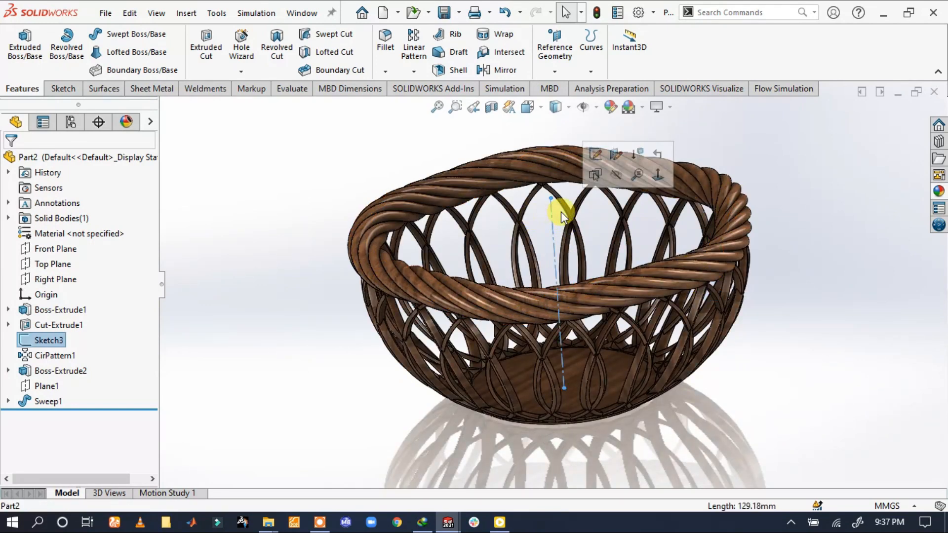
click(606, 177)
scroll(617, 207, down, 2)
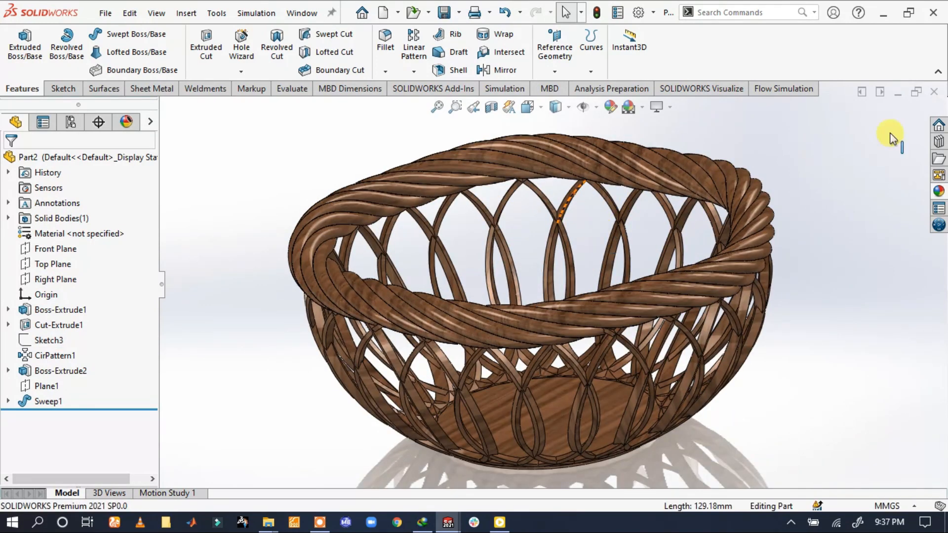
click(940, 75)
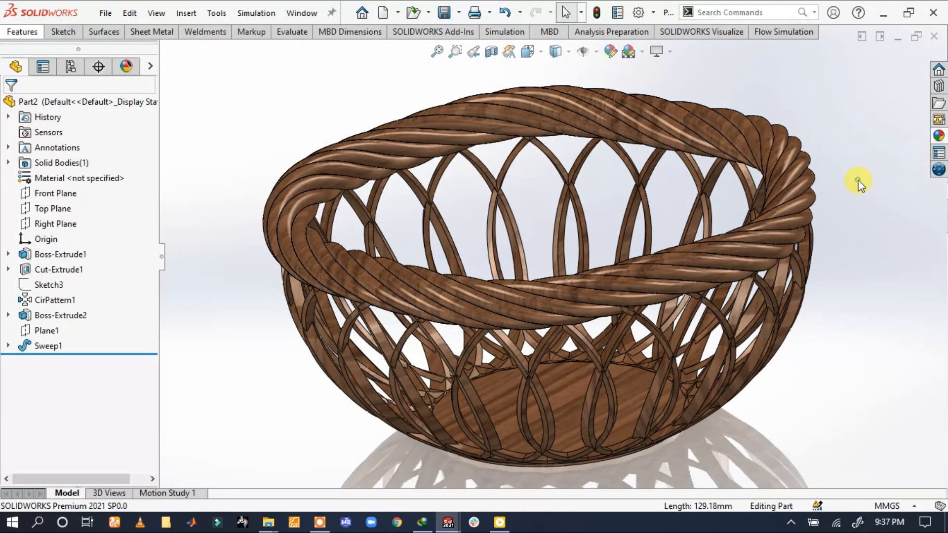
Inspect the walnut-finished basket from several angles, covering the rim, the woven ribs and the base disc
scroll(562, 238, down, 1)
mouse_move(562, 238)
middle_down()
mouse_move(578, 252)
mouse_move(554, 211)
mouse_move(535, 235)
mouse_move(554, 234)
middle_up()
scroll(554, 234, up, 2)
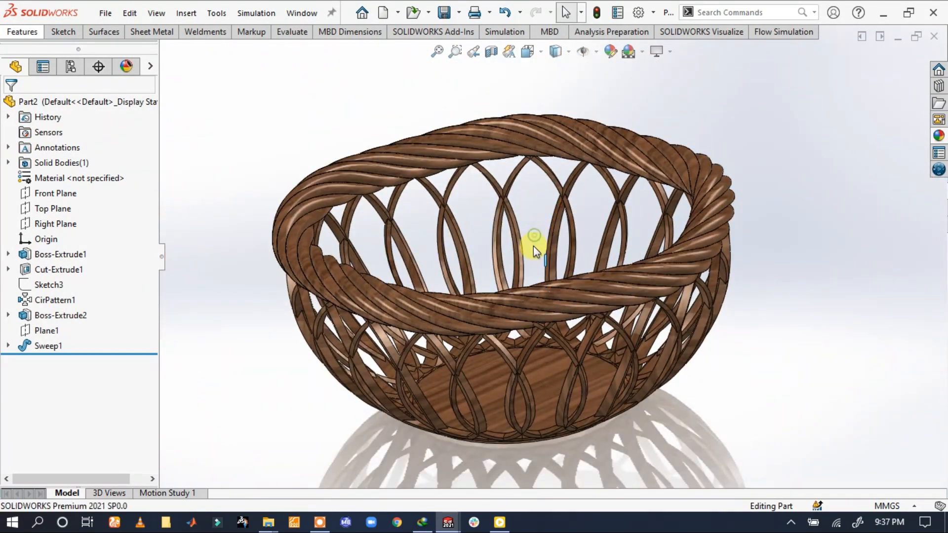
middle_drag(551, 303, 535, 269)
scroll(500, 224, down, 1)
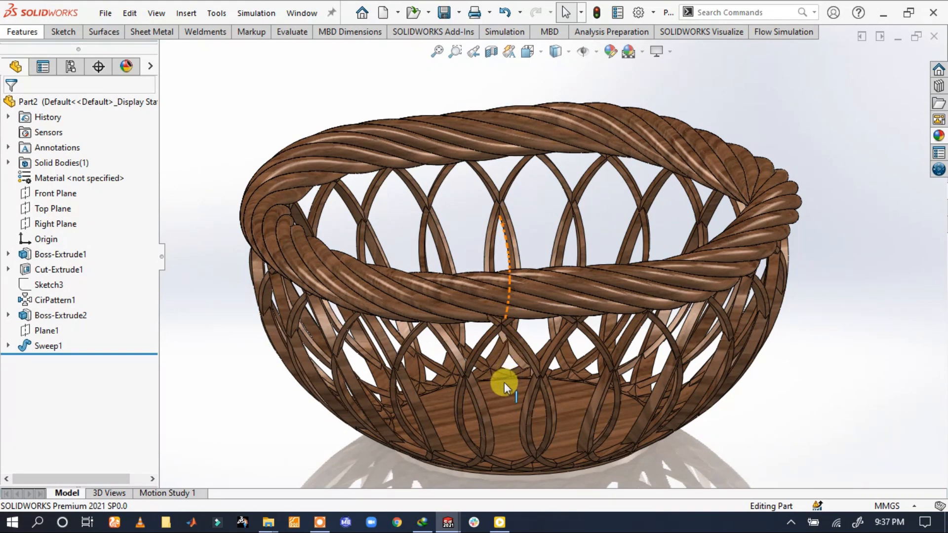
scroll(504, 378, down, 1)
scroll(644, 161, up, 1)
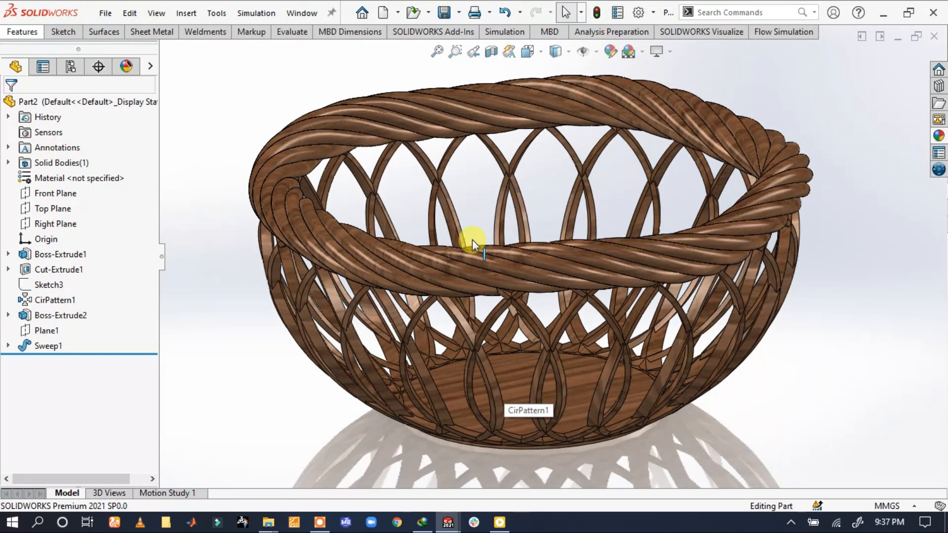
middle_drag(490, 243, 547, 275)
scroll(547, 276, up, 2)
scroll(612, 378, down, 4)
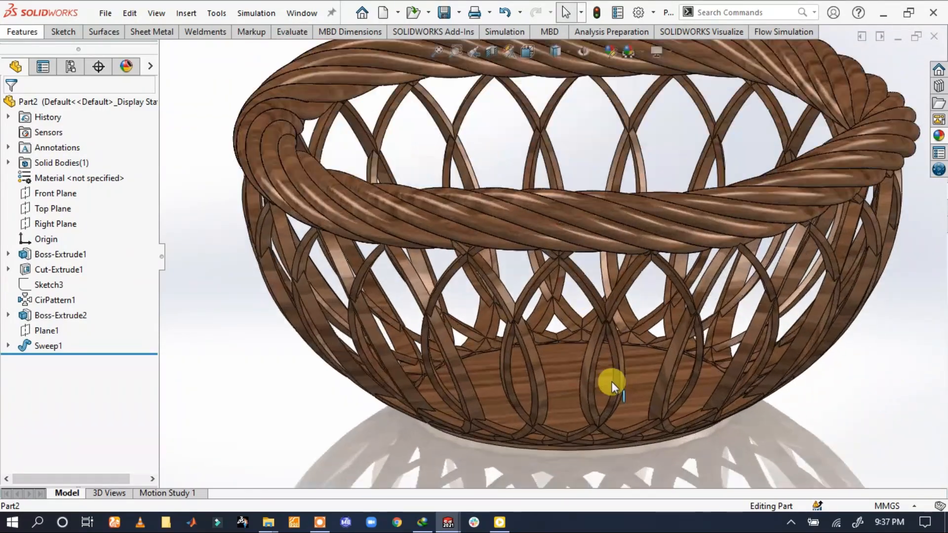
scroll(598, 291, up, 3)
scroll(613, 316, down, 2)
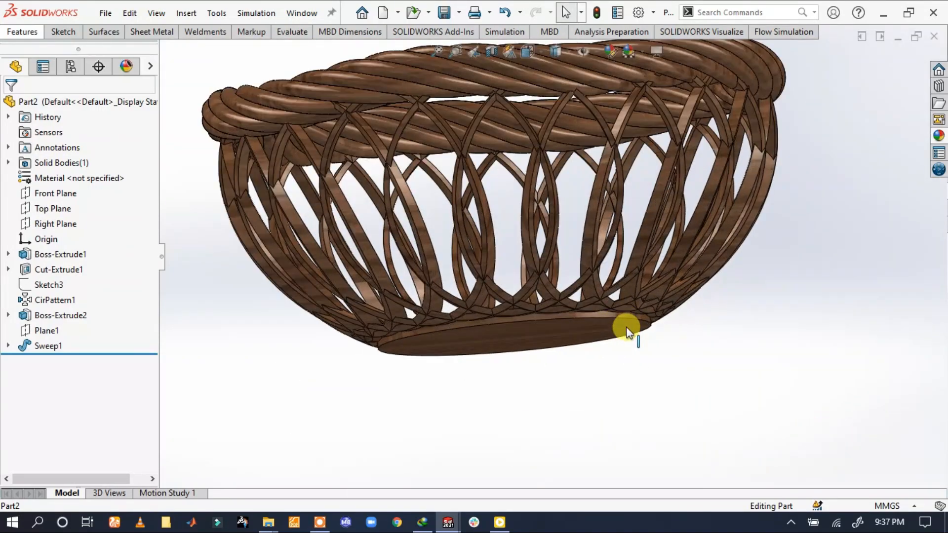
Fillet the circular outer edge on the underside of the base disc with a symmetric radius of 0.25 mm
middle_drag(627, 328, 550, 262)
scroll(552, 237, down, 4)
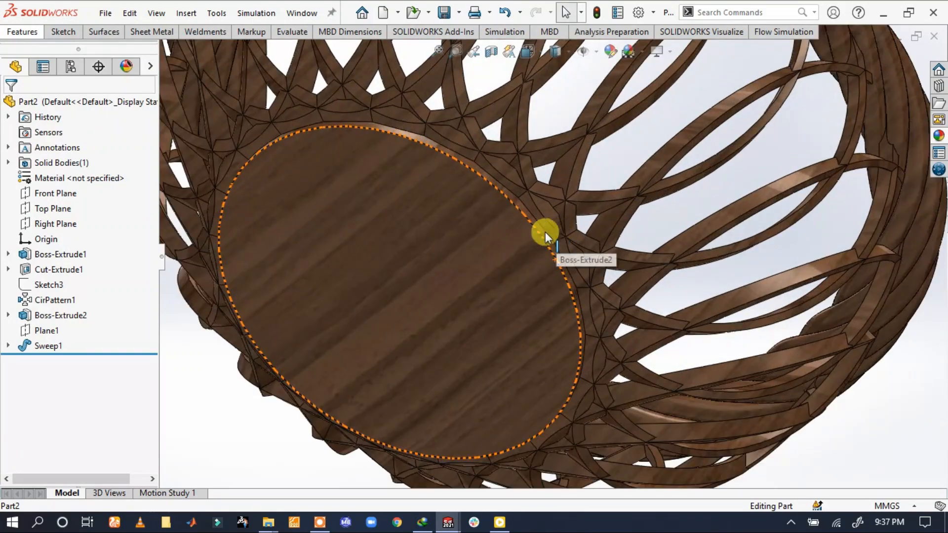
click(538, 231)
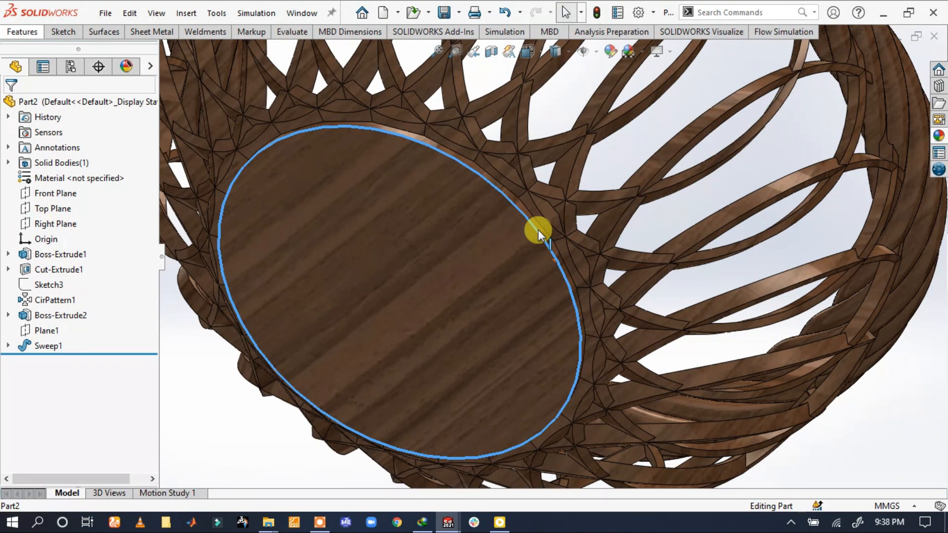
click(242, 447)
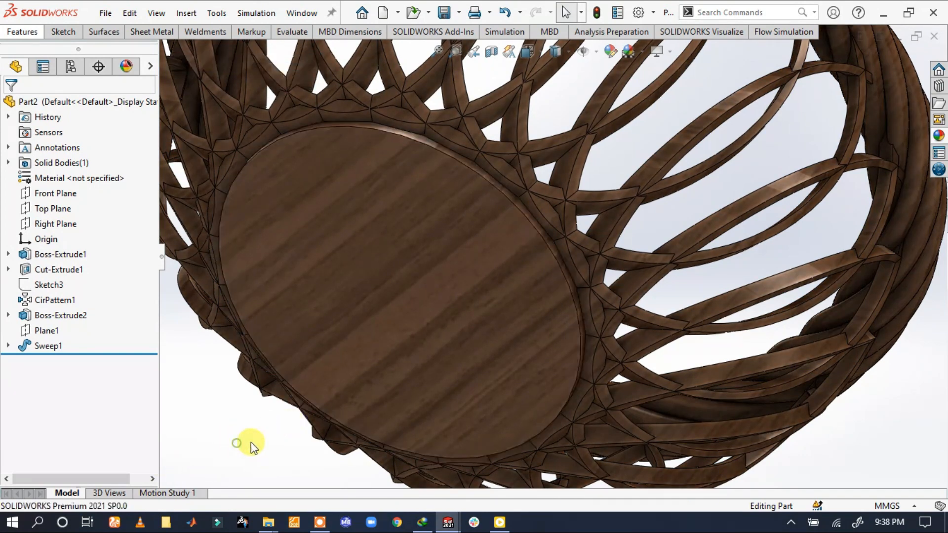
click(582, 351)
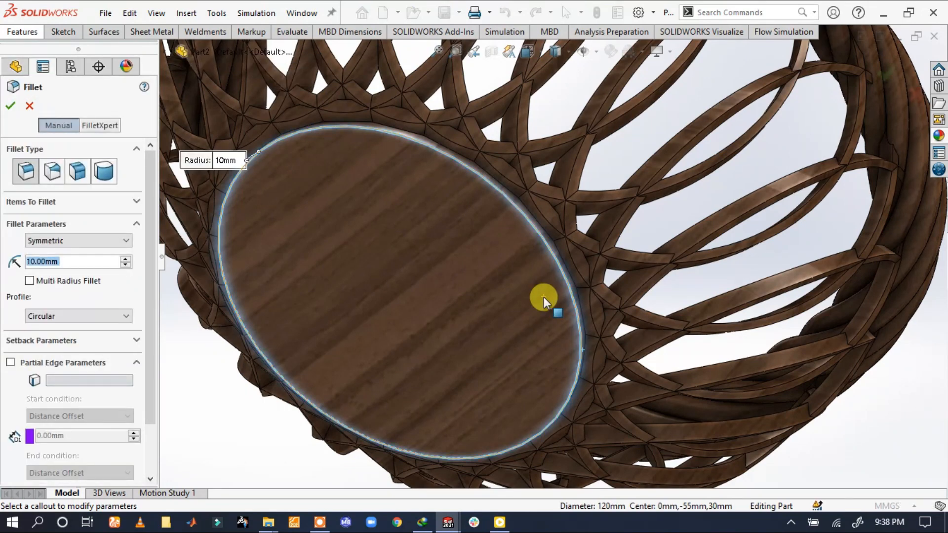
text(0.1)
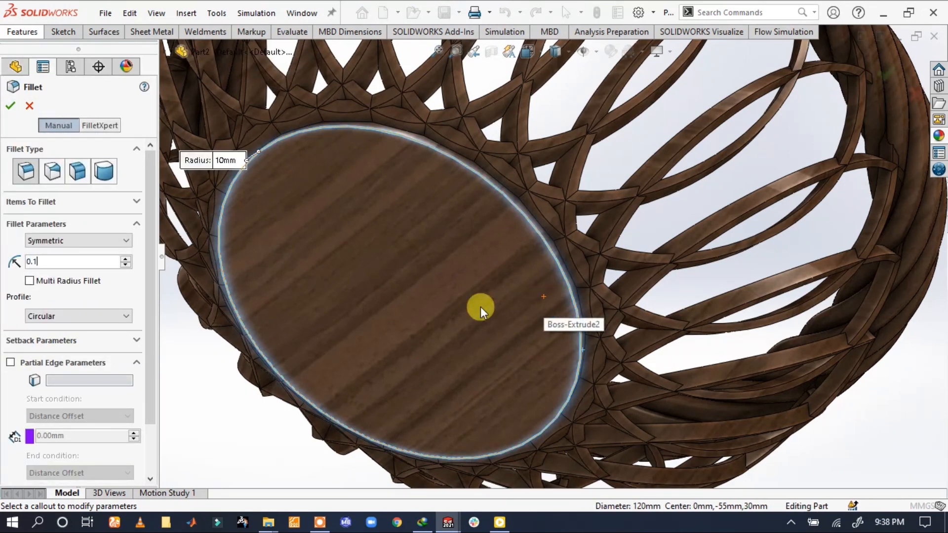
key(Return)
text(.2)
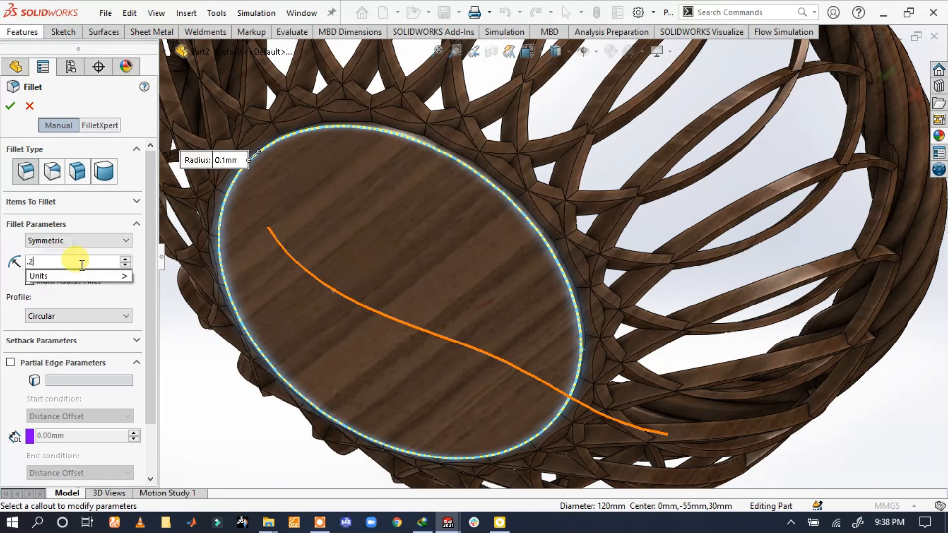
text(5)
key(Return)
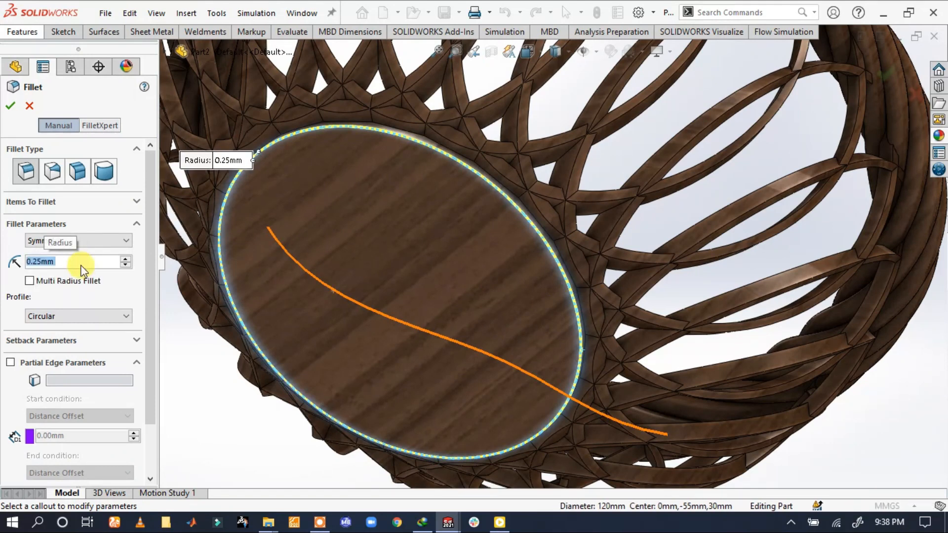
click(9, 106)
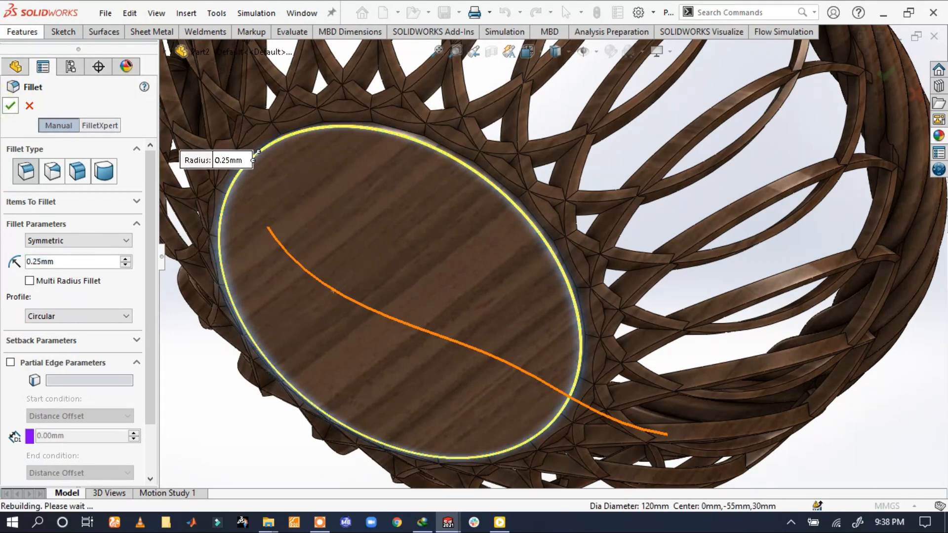
Change the radius of the fillet on the base disc's underside edge to 5 mm
scroll(499, 183, down, 6)
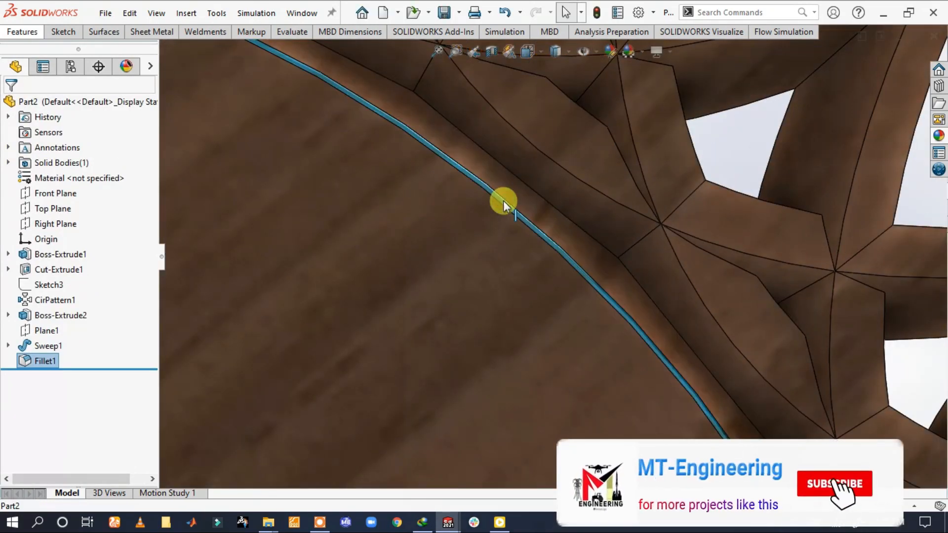
scroll(502, 202, up, 6)
scroll(499, 202, up, 2)
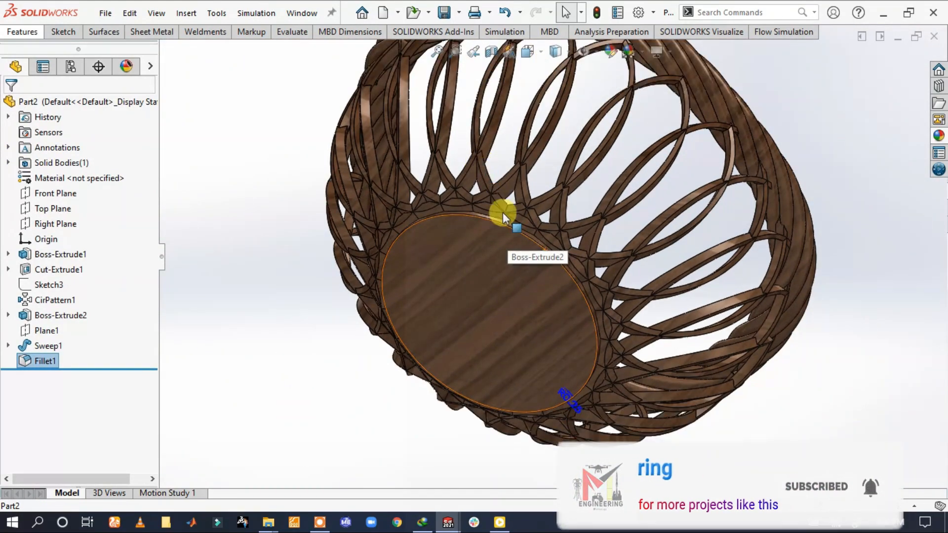
double_click(573, 406)
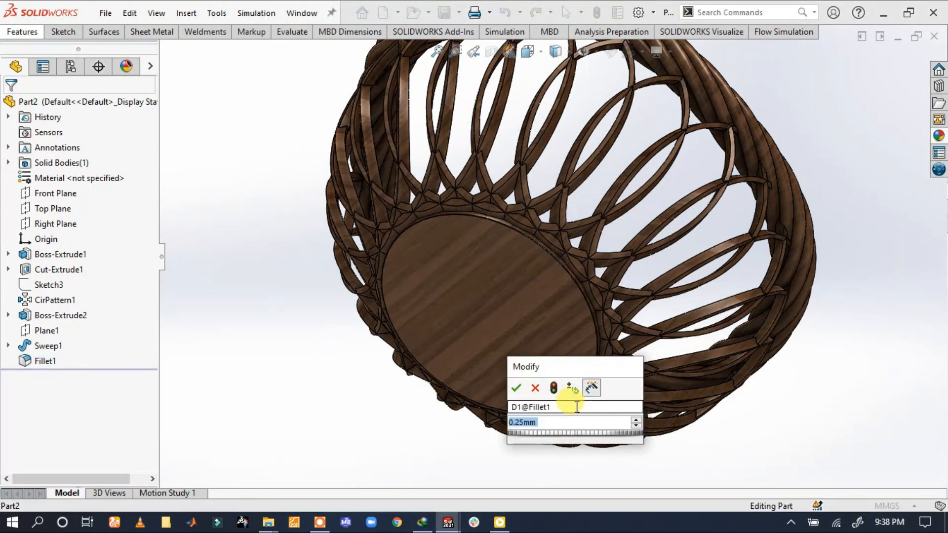
text(5)
key(Return)
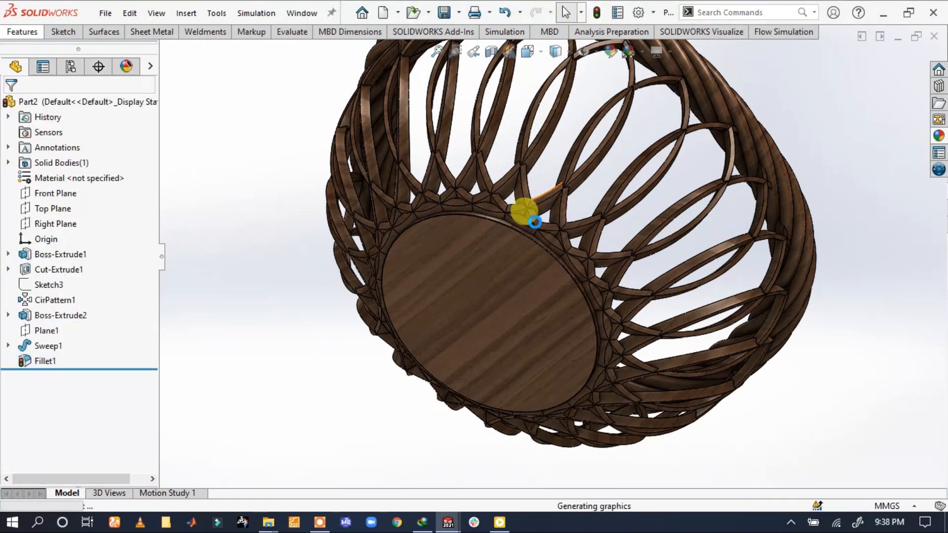
Examine the base disc's filleted edge, and view the basket from below, normal to the disc's flat underside
scroll(546, 252, down, 5)
scroll(545, 252, up, 5)
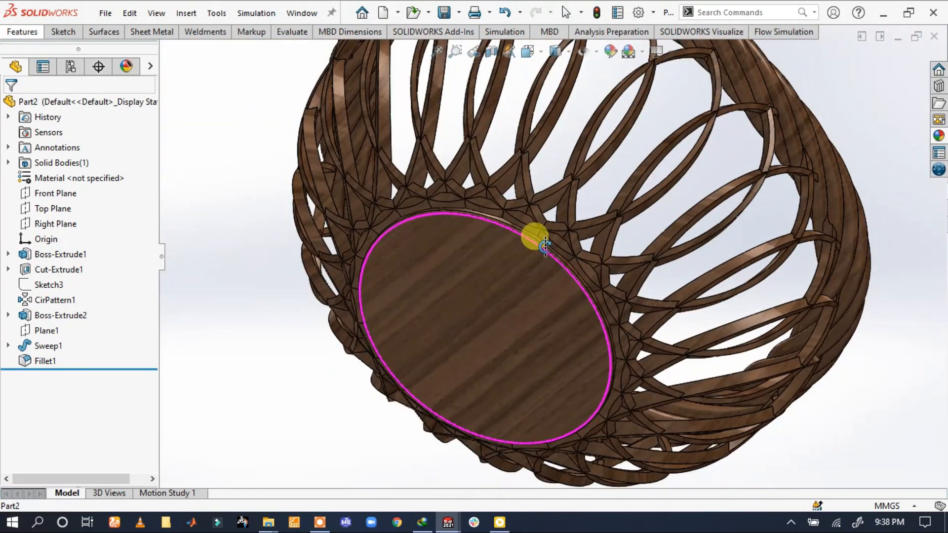
click(526, 285)
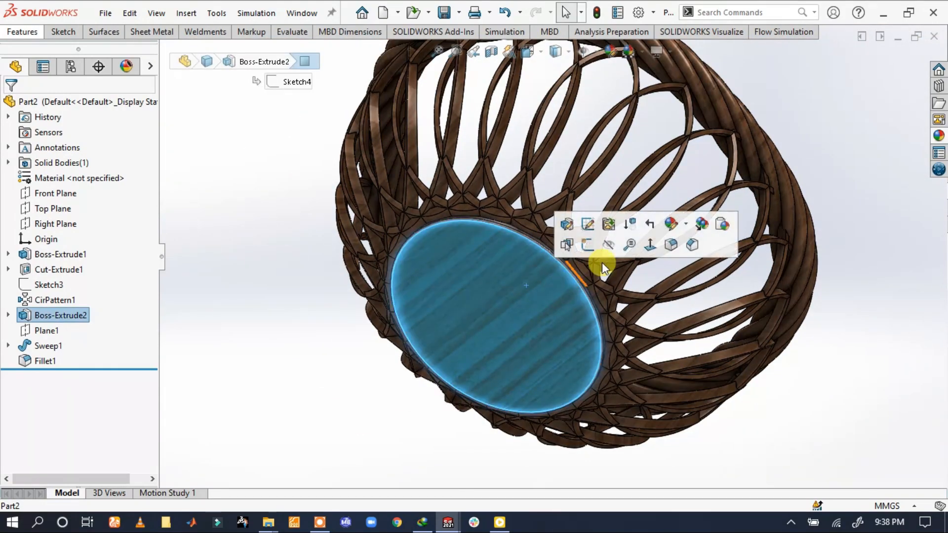
click(649, 246)
click(792, 227)
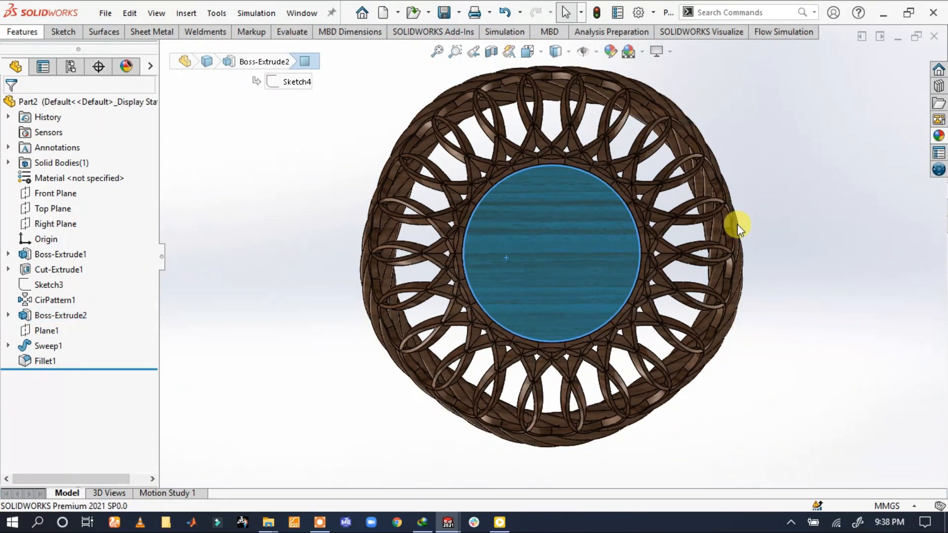
Check the basket's side profile in views normal to the Front Plane and the Right Plane
click(51, 210)
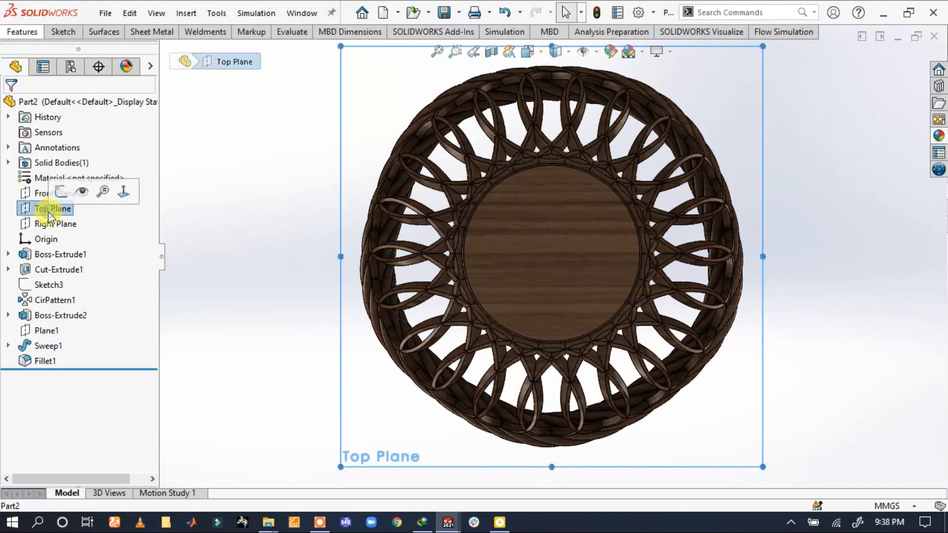
click(54, 194)
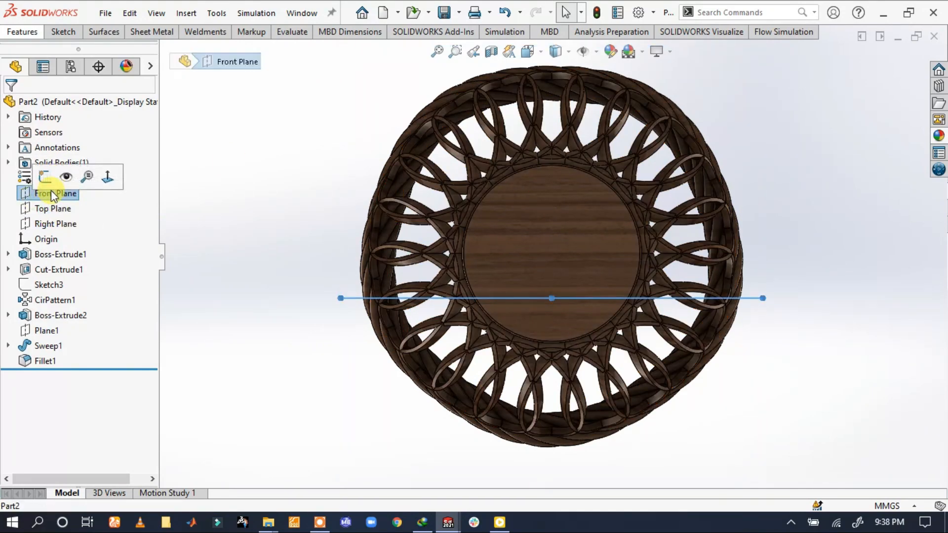
click(106, 177)
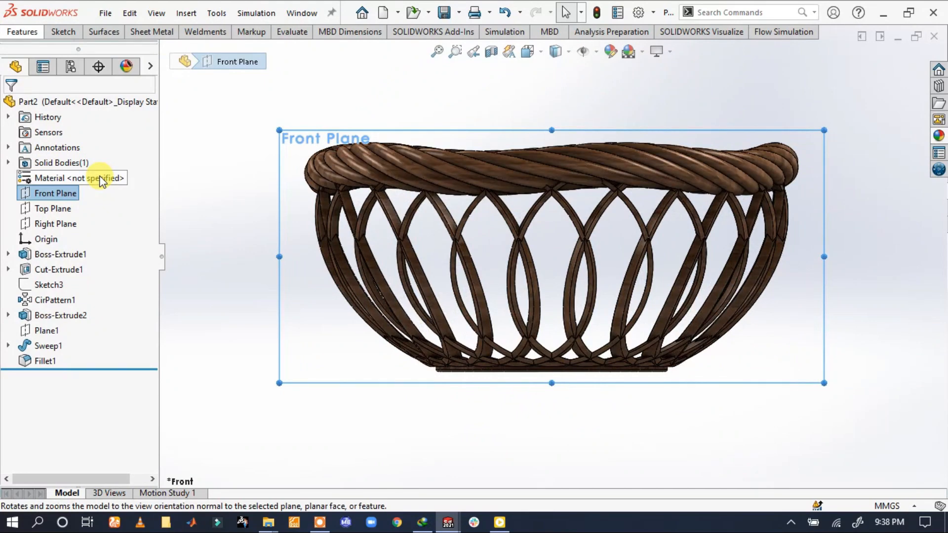
click(214, 224)
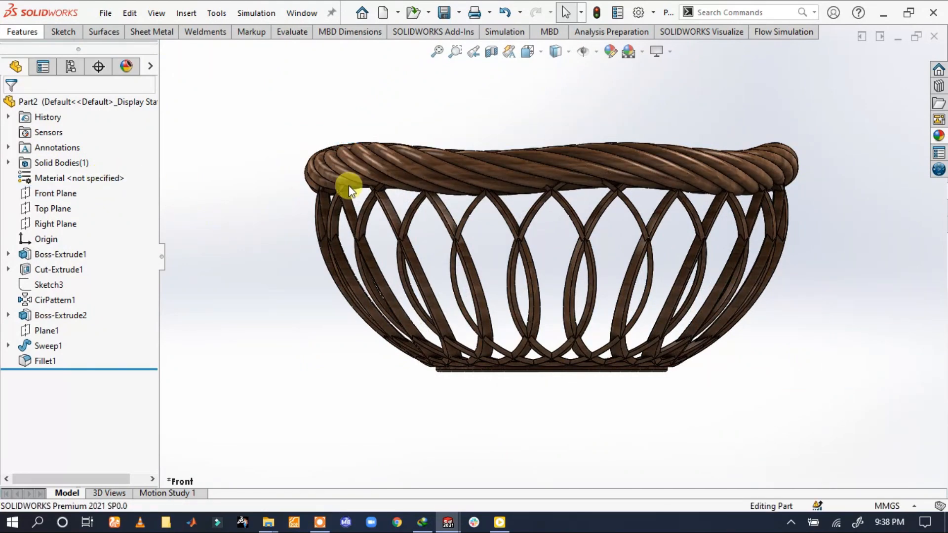
scroll(555, 183, down, 3)
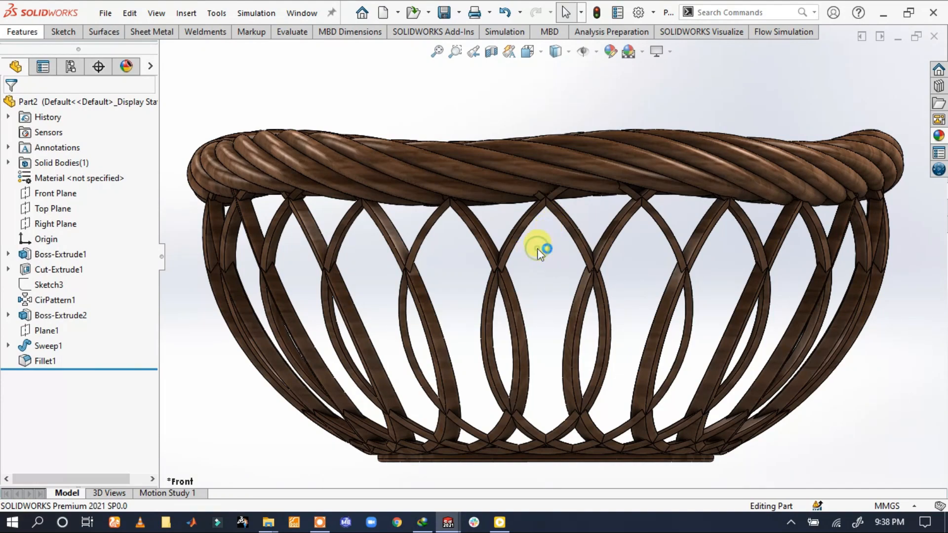
click(59, 224)
click(133, 206)
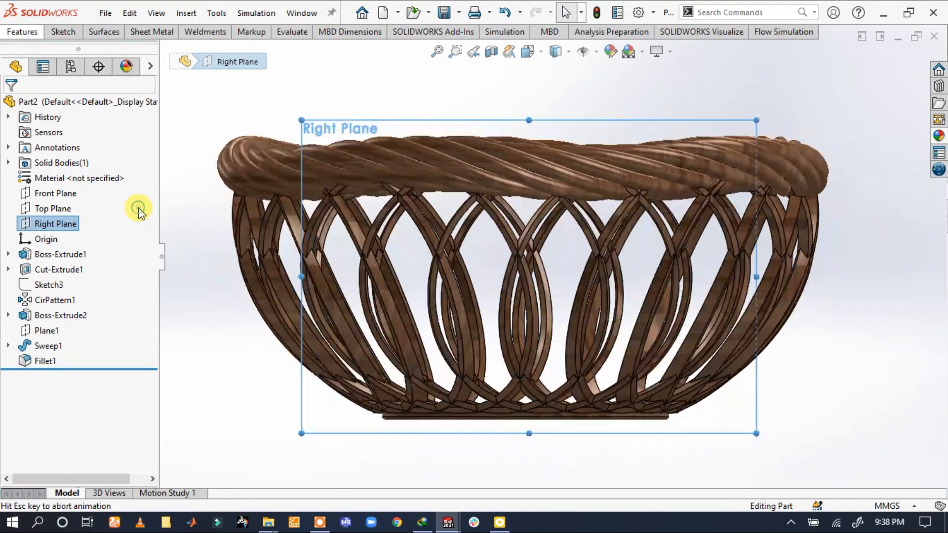
click(452, 254)
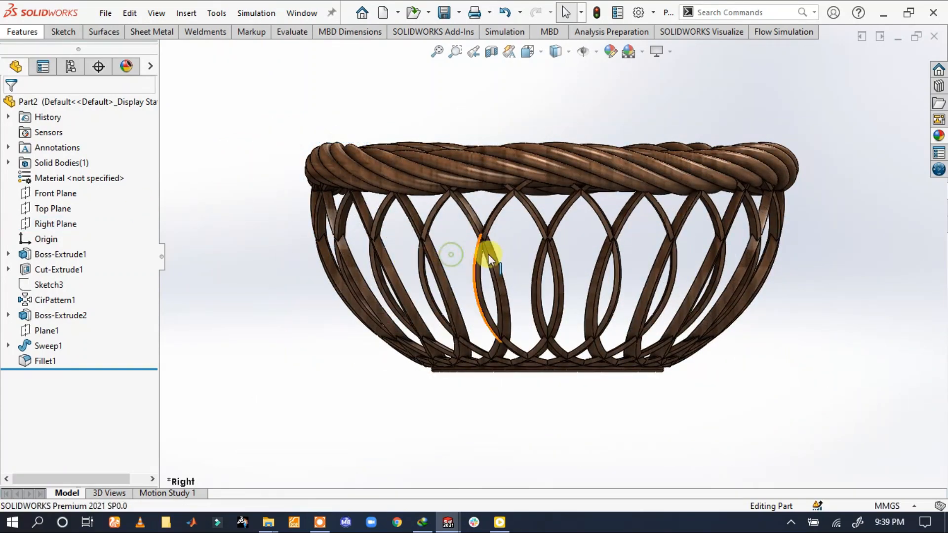
View the basket normal to the Top Plane, and finish with a close isometric view of the whole model
click(59, 207)
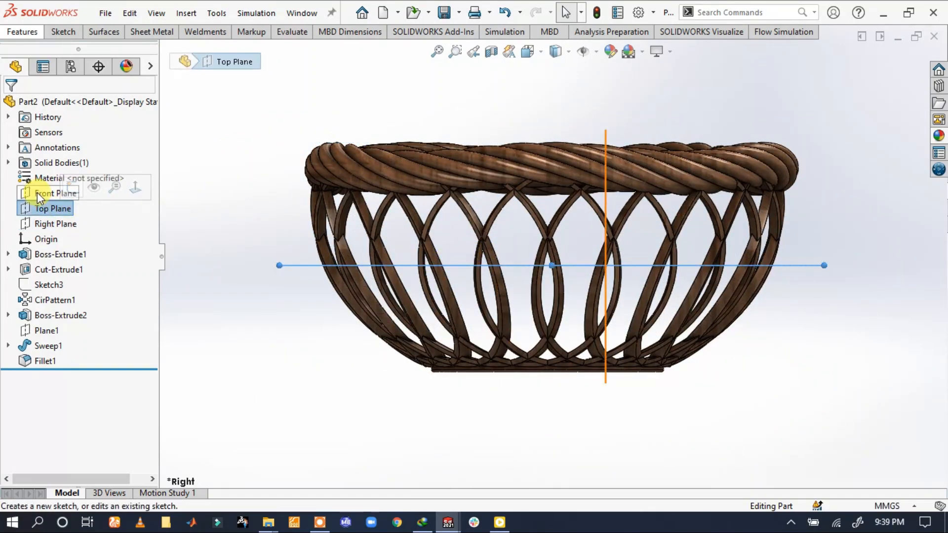
click(135, 188)
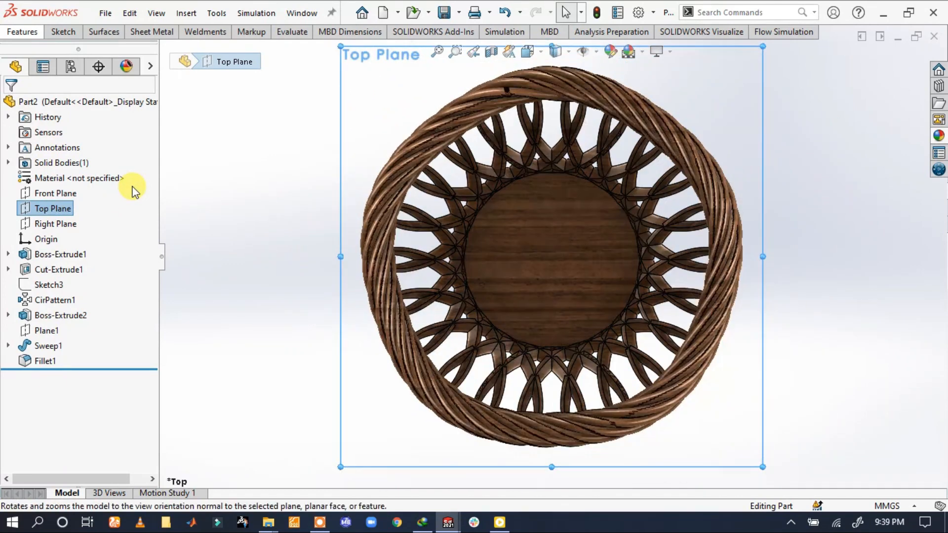
click(217, 168)
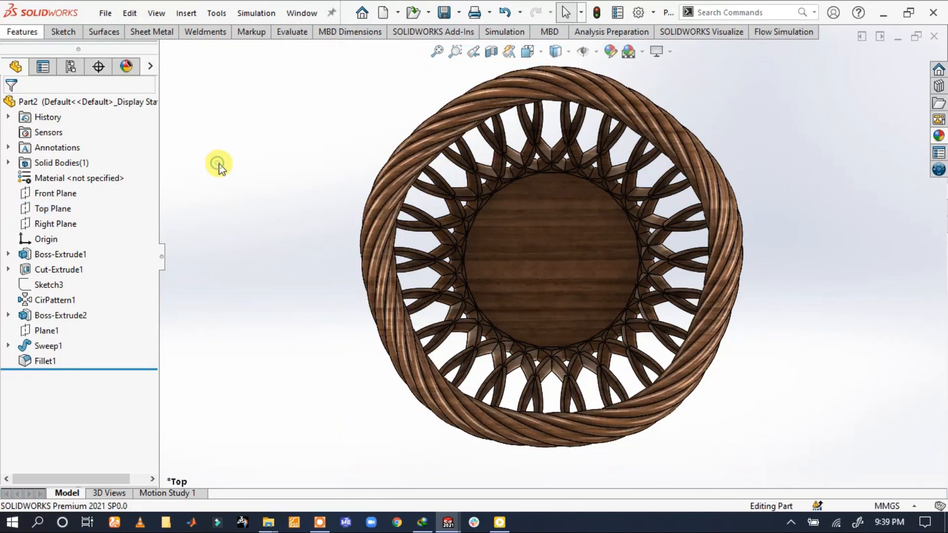
click(541, 51)
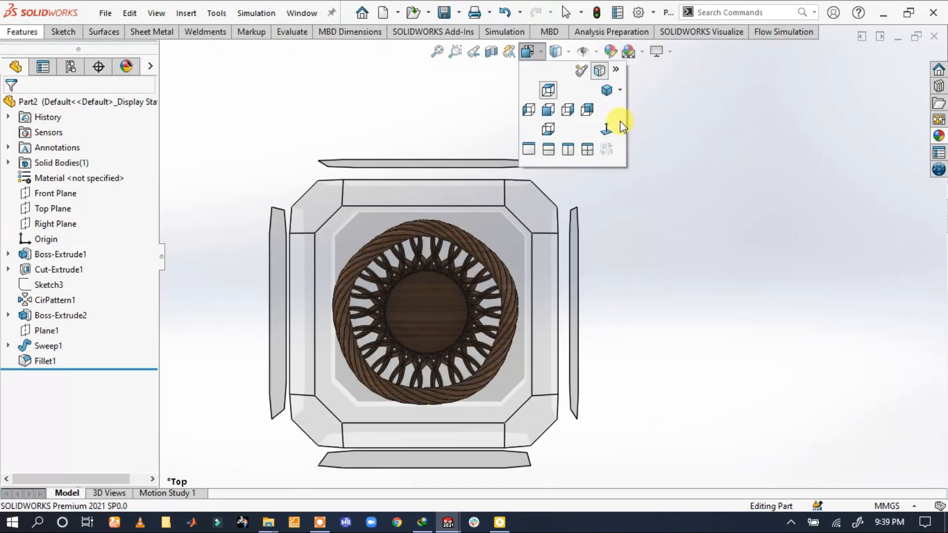
click(601, 92)
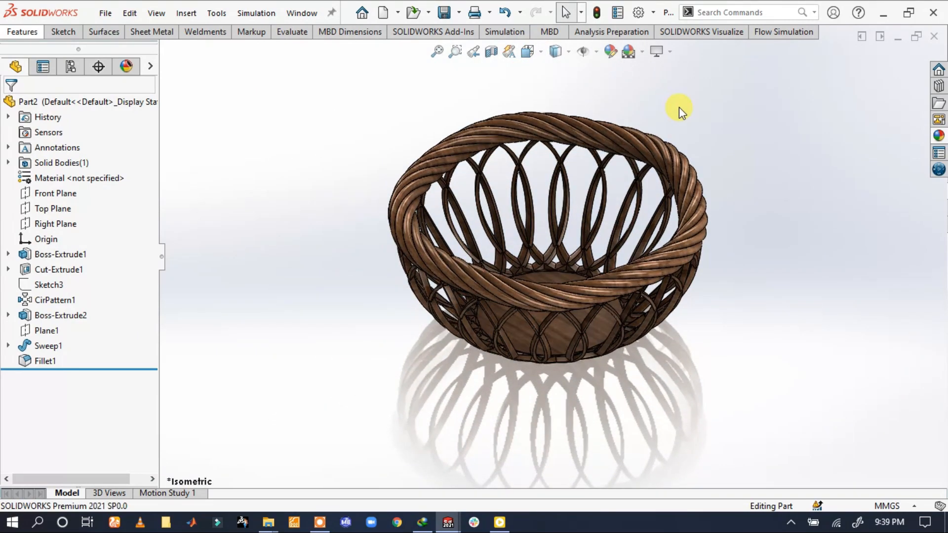
scroll(627, 170, down, 3)
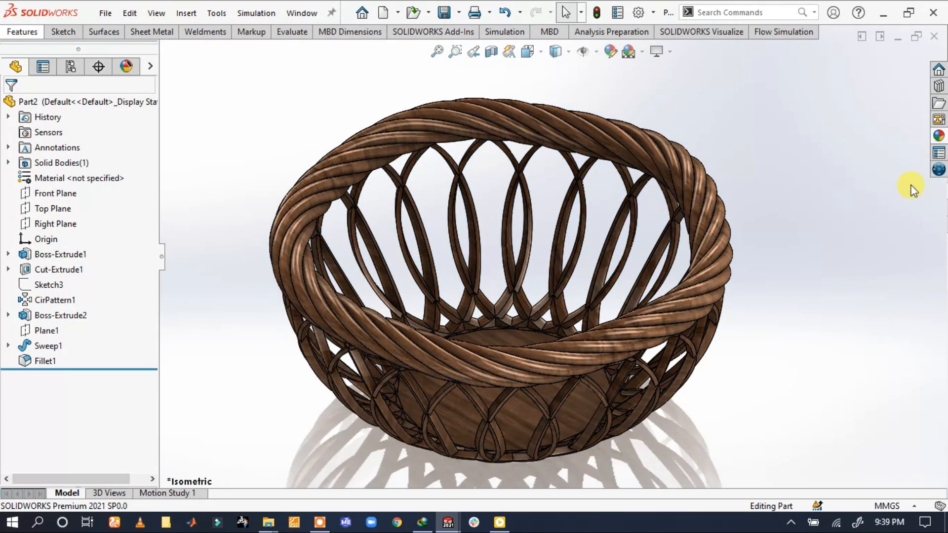